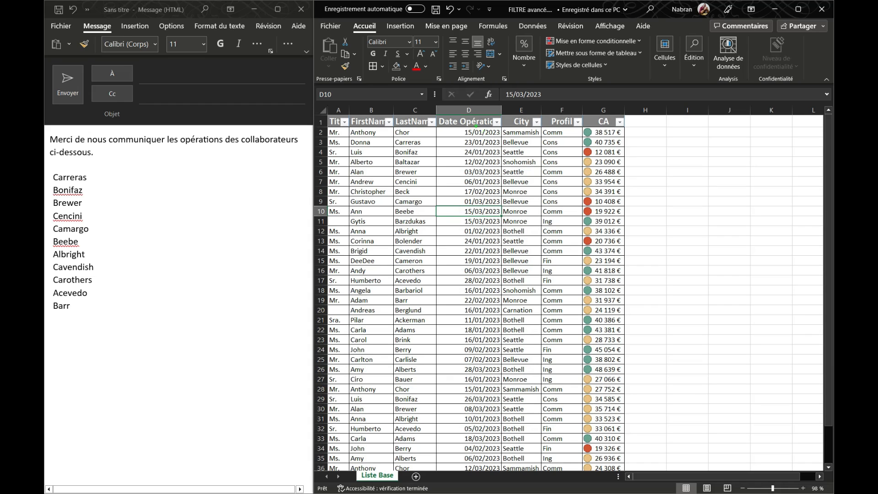
# Filter the table's City column to show only the Bellevue rows.
pyautogui.click(496, 122)
pyautogui.click(496, 122)
pyautogui.click(537, 121)
pyautogui.click(431, 244)
pyautogui.click(432, 252)
pyautogui.click(478, 382)
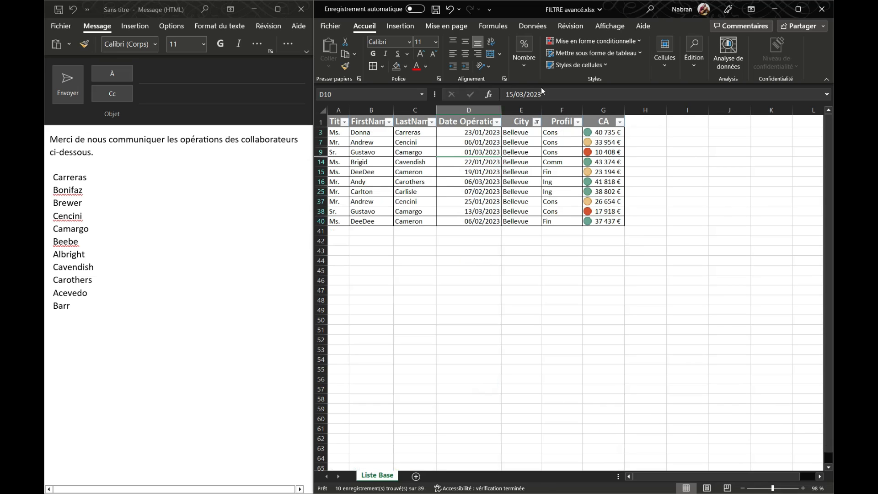
# Clear the City filter to show all the table's rows again.
pyautogui.click(533, 27)
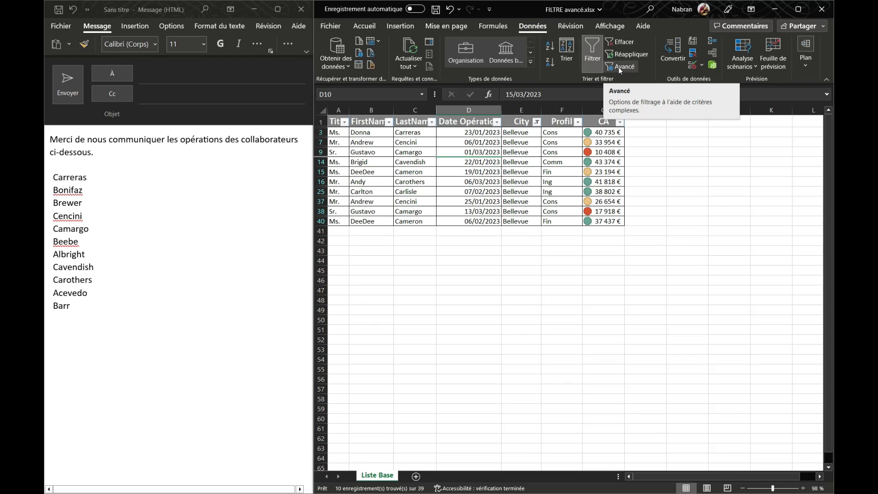
pyautogui.click(521, 141)
pyautogui.click(624, 42)
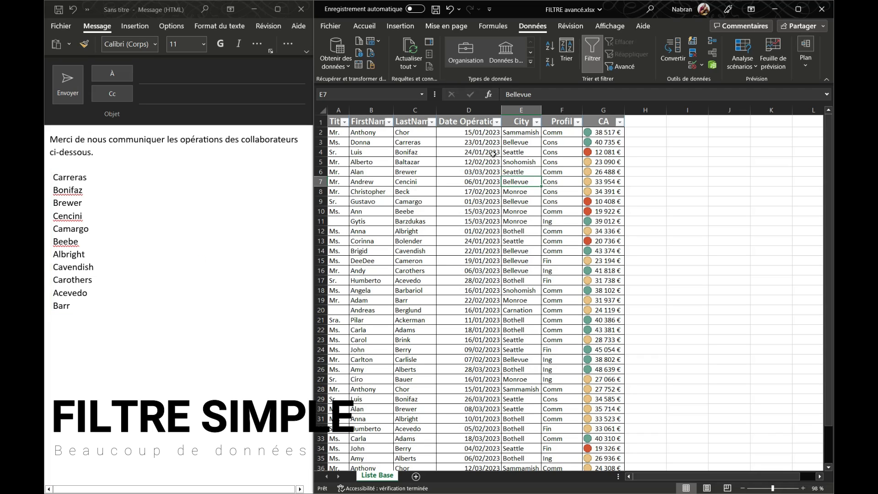
pyautogui.click(432, 123)
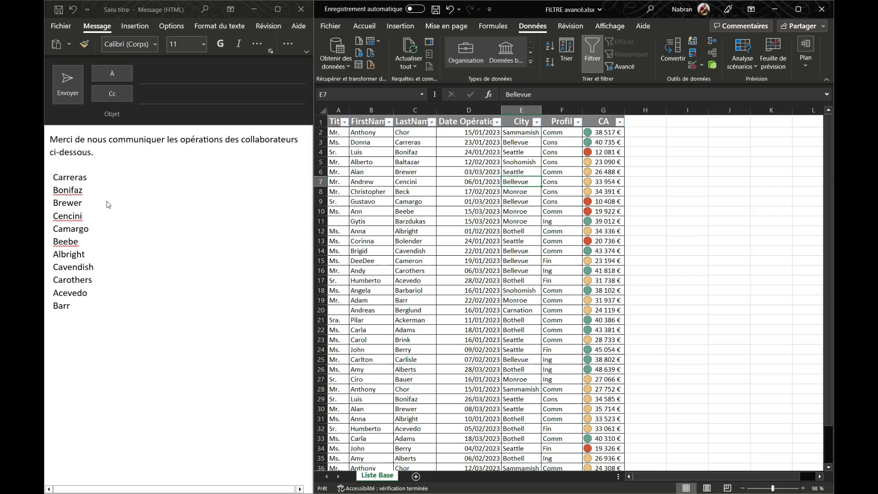
# Copy the whole list of collaborators' last names from the Outlook message and paste it into the Excel sheet starting at J2.
pyautogui.click(81, 190)
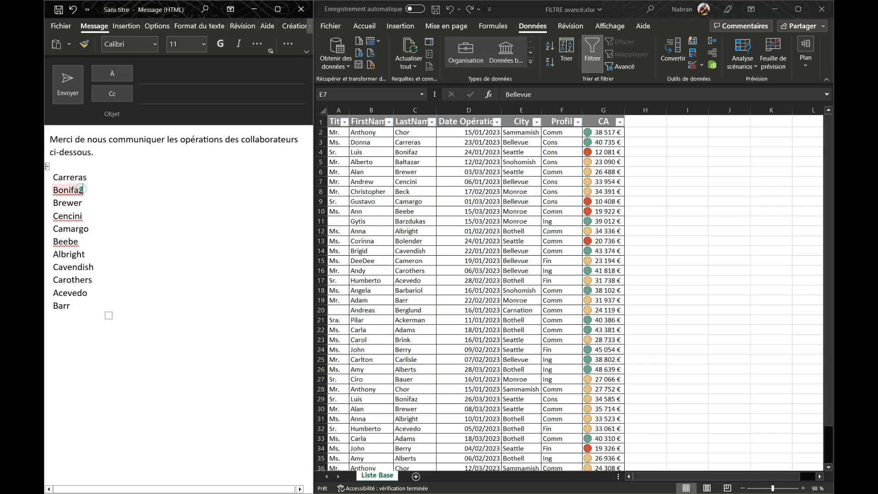
pyautogui.click(46, 166)
pyautogui.hotkey('ctrl', 'c')
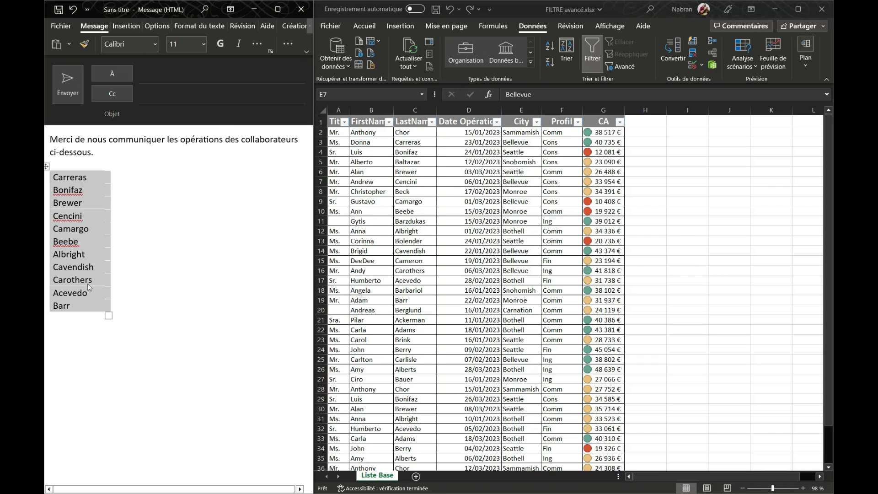
pyautogui.click(732, 129)
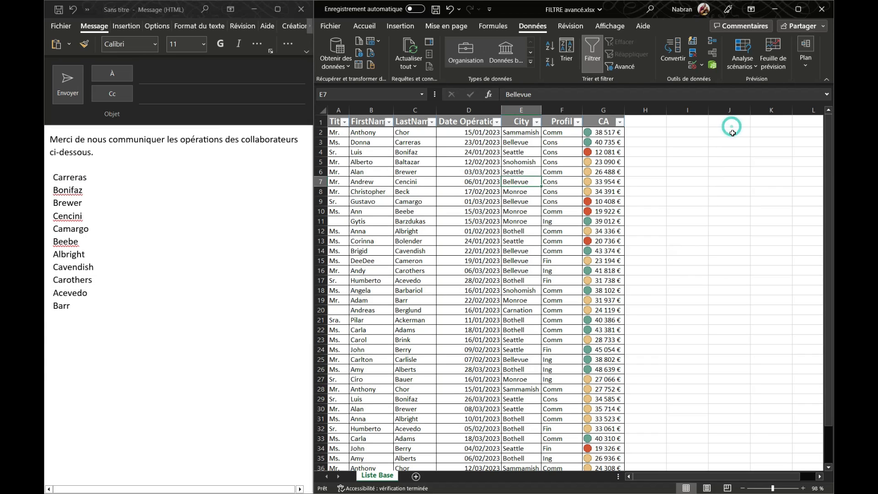
pyautogui.click(735, 132)
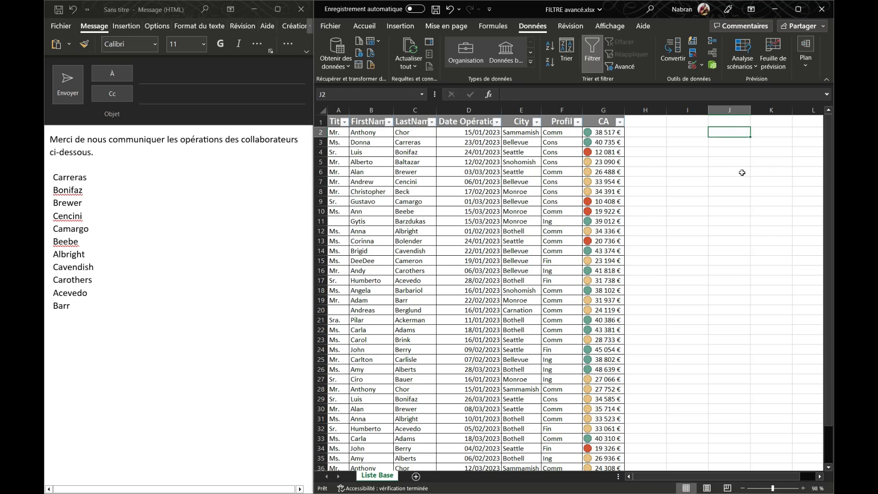
pyautogui.hotkey('ctrl', 'v')
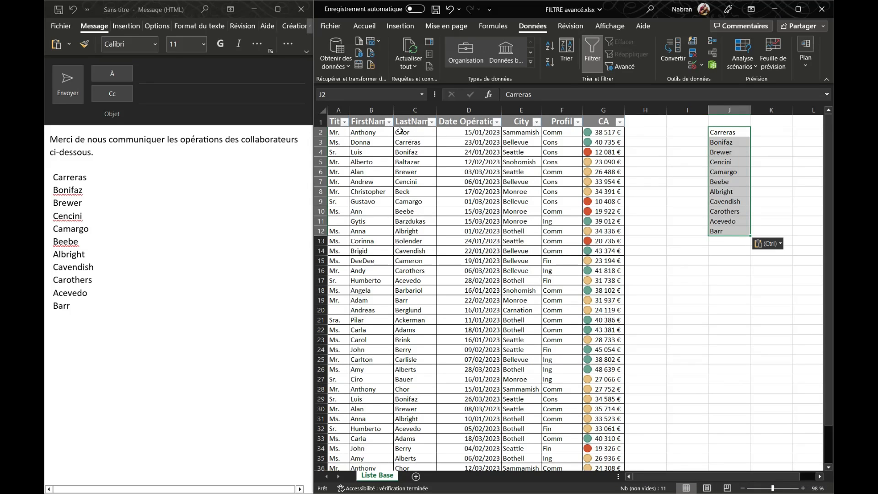
# Copy the LastName column header into J1, above the pasted list of names.
pyautogui.click(351, 122)
pyautogui.moveTo(351, 121); pyautogui.dragTo(524, 242)
pyautogui.click(413, 122)
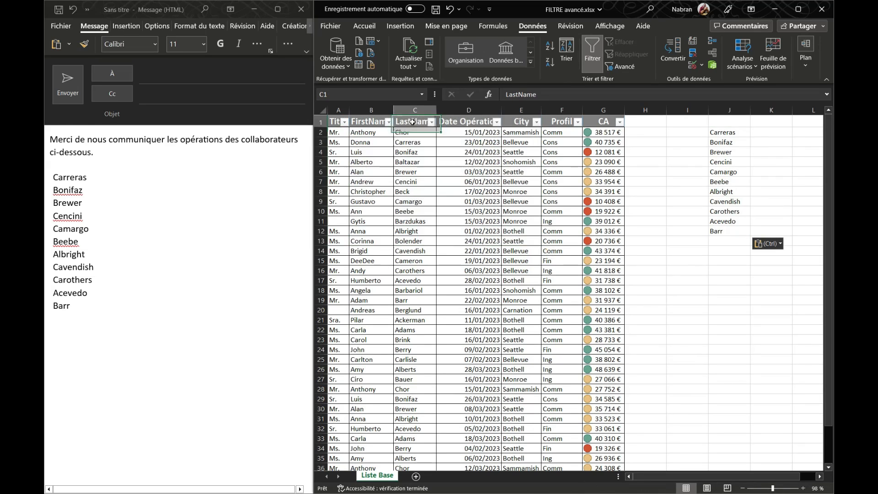
pyautogui.hotkey('ctrl', 'c')
pyautogui.click(730, 121)
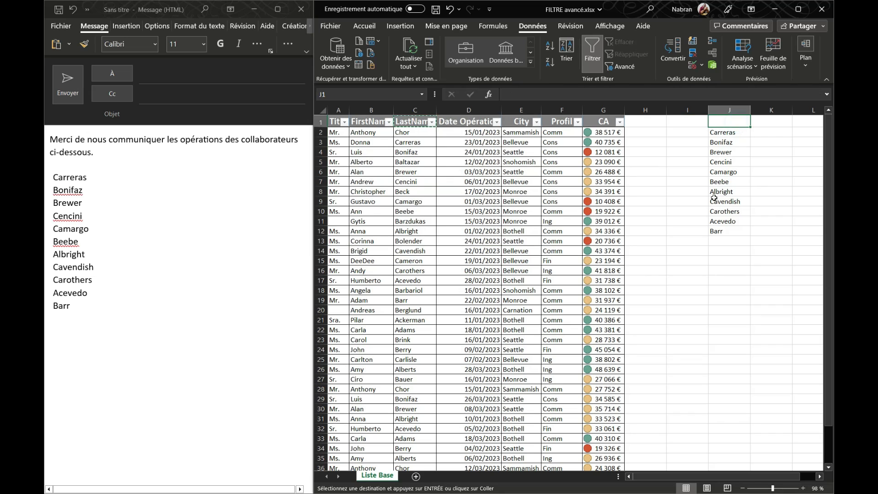
pyautogui.hotkey('ctrl', 'v')
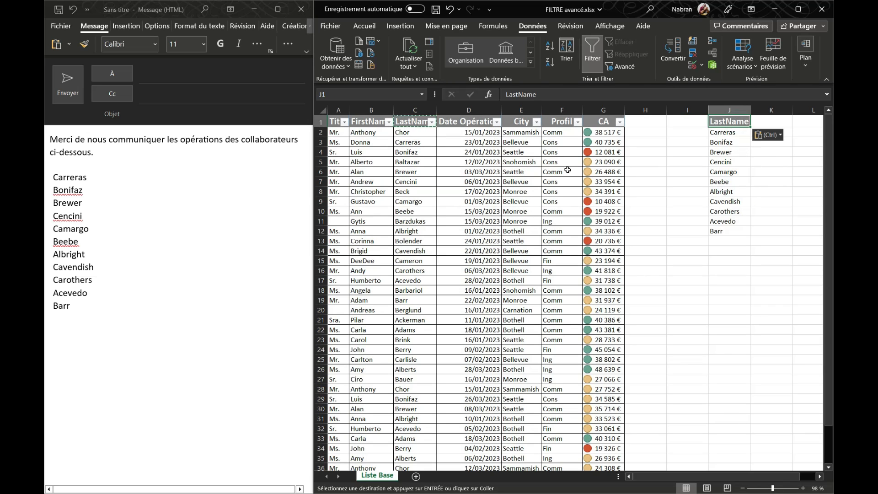
# Open the advanced filter for the data table and check that the list range $A$1:$G$40 covers every row.
pyautogui.click(471, 146)
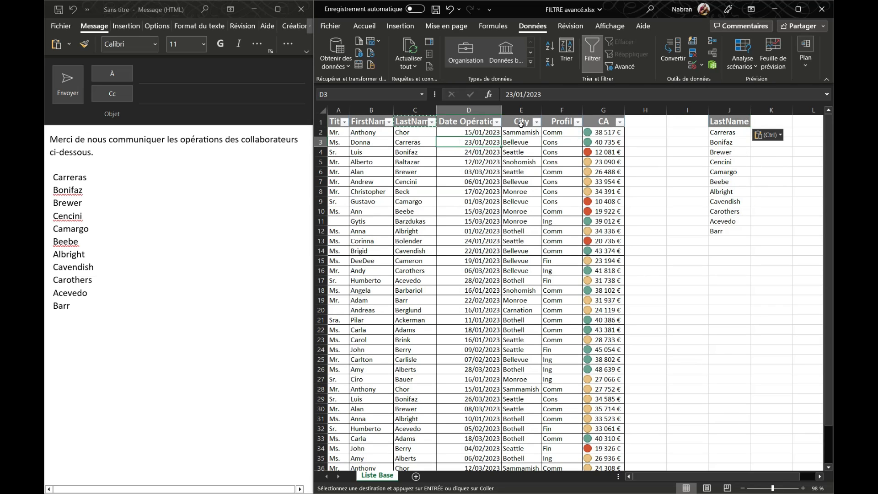
pyautogui.click(618, 67)
pyautogui.moveTo(647, 206); pyautogui.dragTo(541, 212)
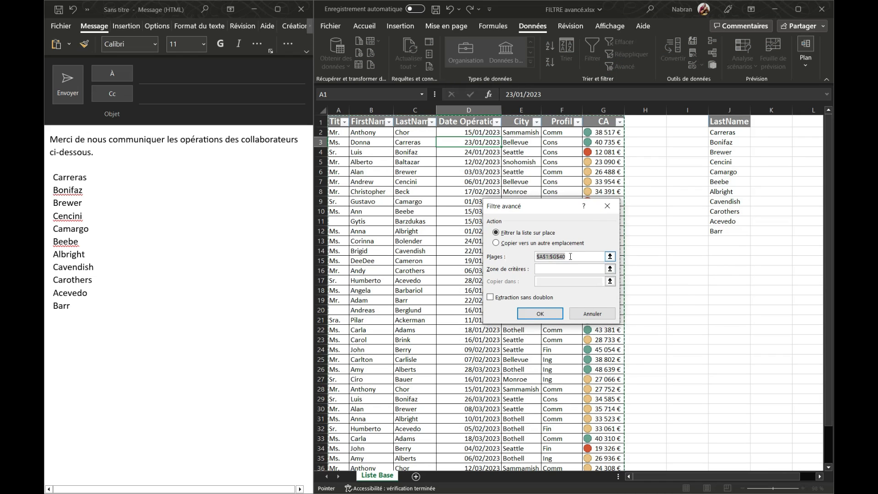
pyautogui.scroll(-5, 618, 163)
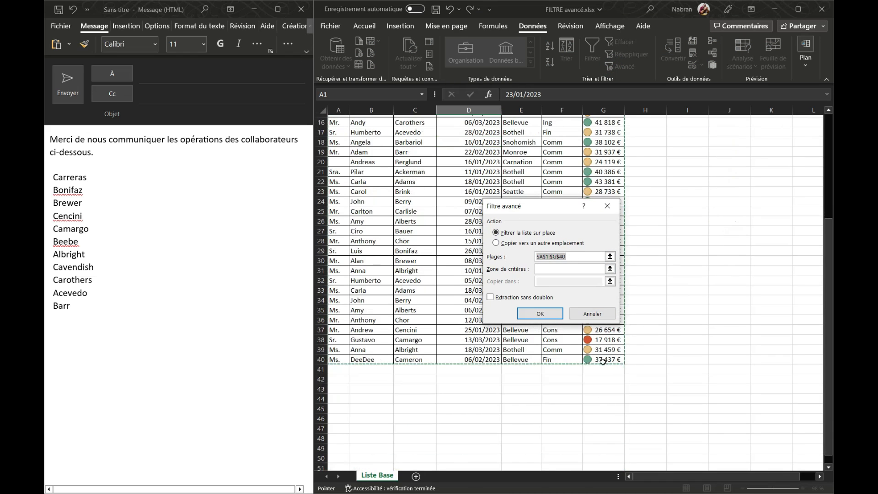
pyautogui.scroll(5, 615, 178)
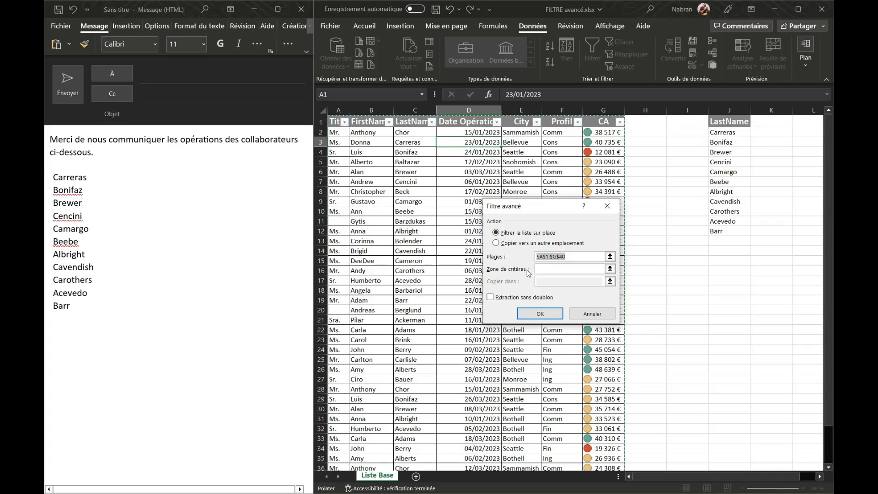
pyautogui.moveTo(484, 264); pyautogui.dragTo(622, 274)
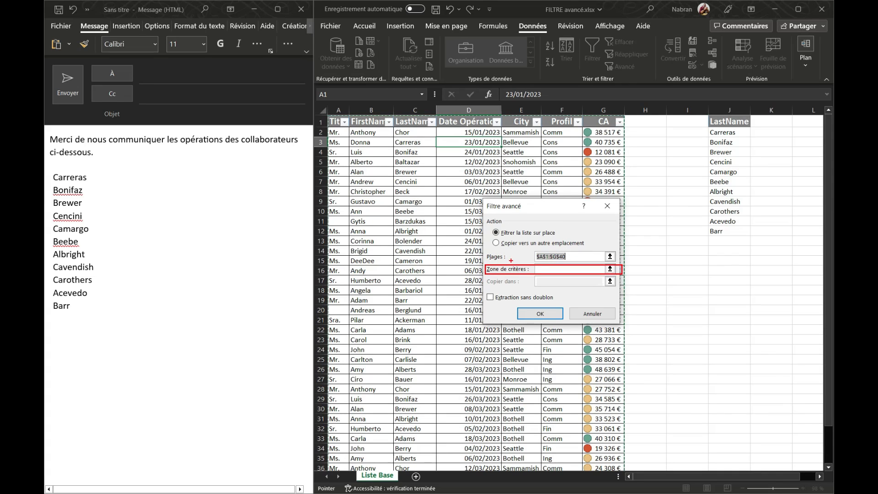
pyautogui.moveTo(487, 270); pyautogui.dragTo(462, 268)
pyautogui.moveTo(708, 126)
pyautogui.mouseDown()
pyautogui.moveTo(746, 196)
pyautogui.moveTo(753, 237)
pyautogui.mouseUp()
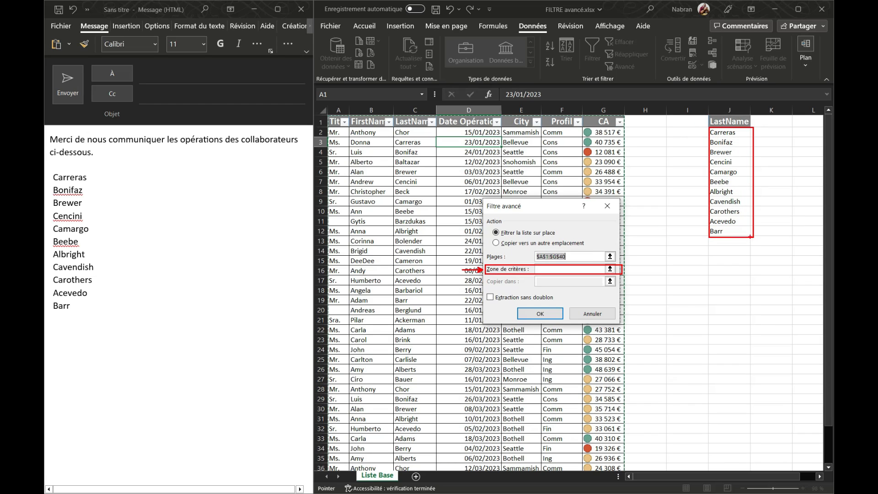
pyautogui.moveTo(708, 124); pyautogui.dragTo(687, 124)
pyautogui.press('Escape')
# Set the criteria range to $J$1:$J$12 and filter the list in place.
pyautogui.click(567, 269)
pyautogui.moveTo(729, 121); pyautogui.dragTo(729, 231)
pyautogui.click(530, 315)
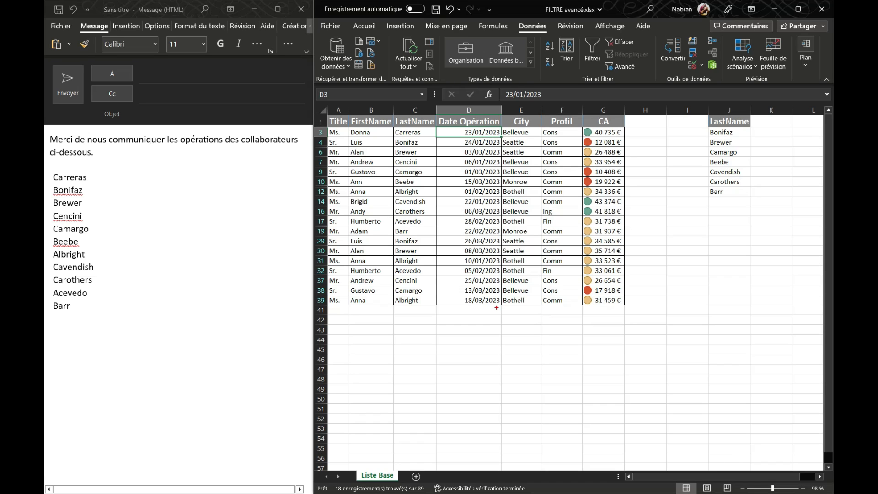
pyautogui.moveTo(315, 124); pyautogui.dragTo(331, 308)
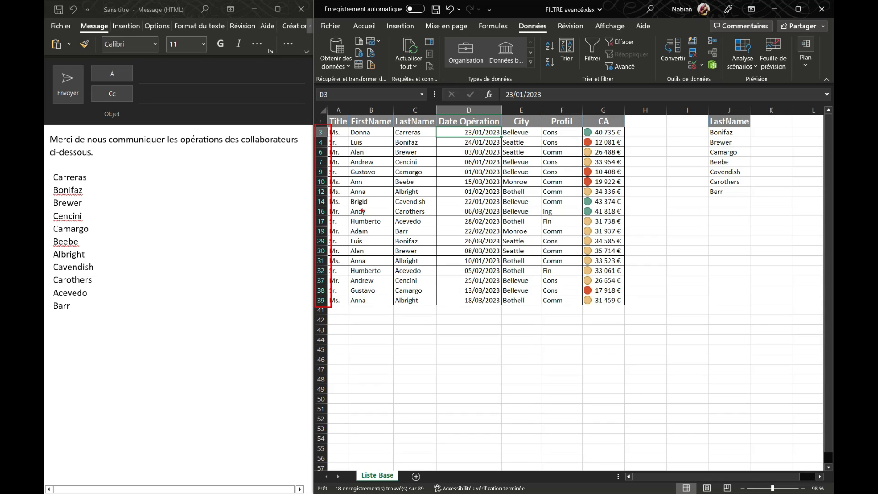
pyautogui.moveTo(328, 115); pyautogui.dragTo(635, 129)
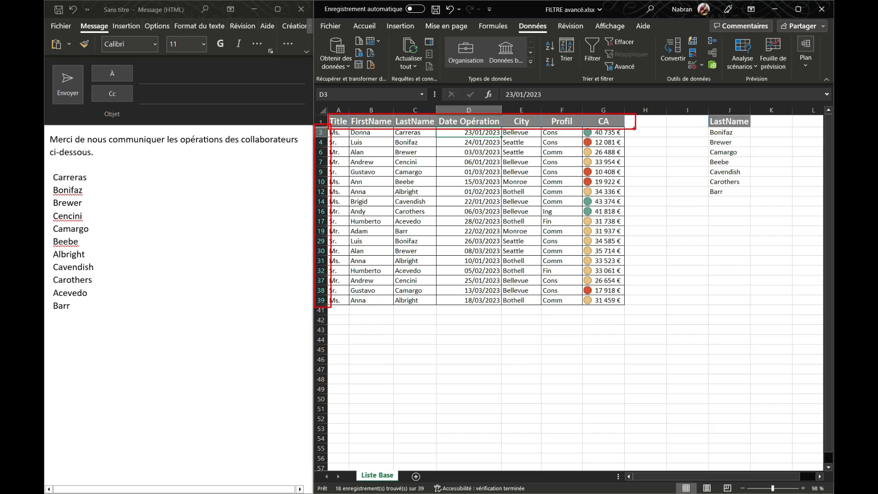
pyautogui.moveTo(303, 118); pyautogui.dragTo(331, 117)
pyautogui.moveTo(331, 118); pyautogui.dragTo(329, 117)
pyautogui.moveTo(597, 28); pyautogui.dragTo(643, 46)
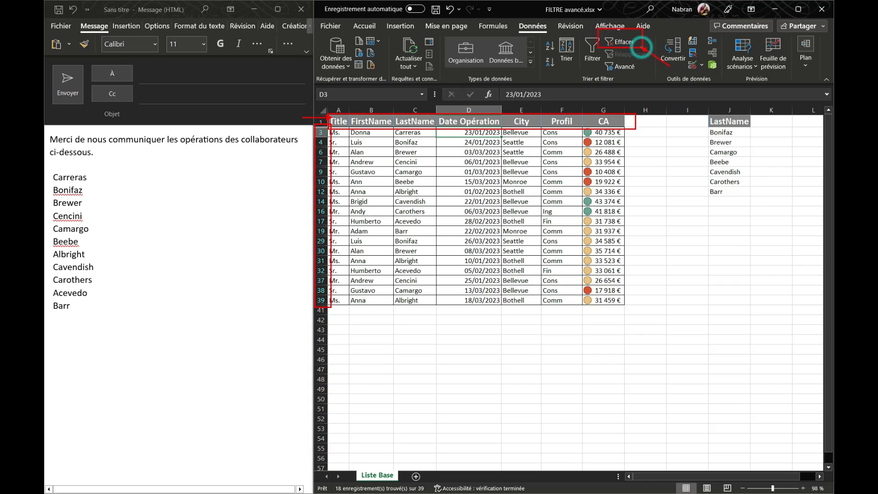
pyautogui.press('Escape')
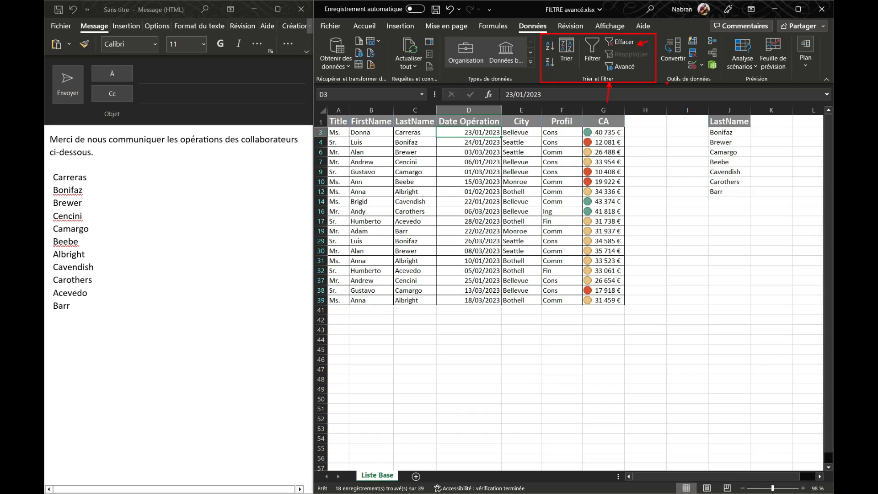
# Clear the advanced filter from the data table and select the table from its header row down.
pyautogui.click(622, 42)
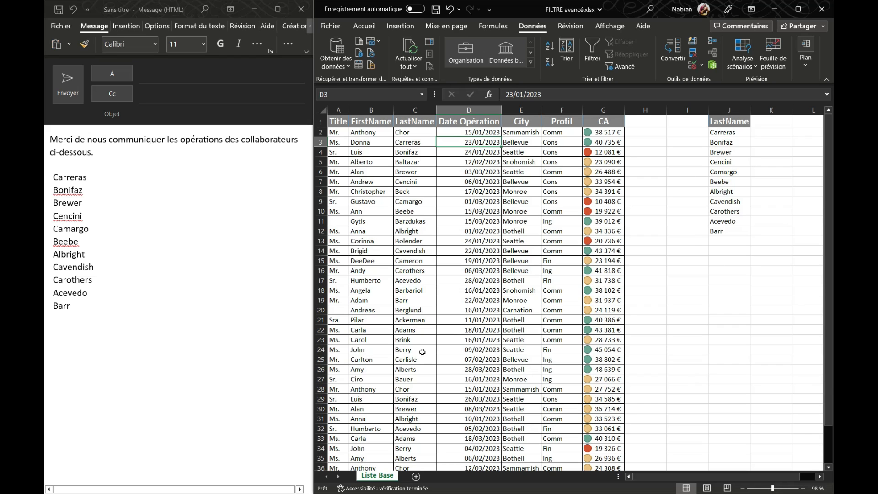
pyautogui.click(359, 154)
pyautogui.moveTo(337, 121); pyautogui.dragTo(603, 445)
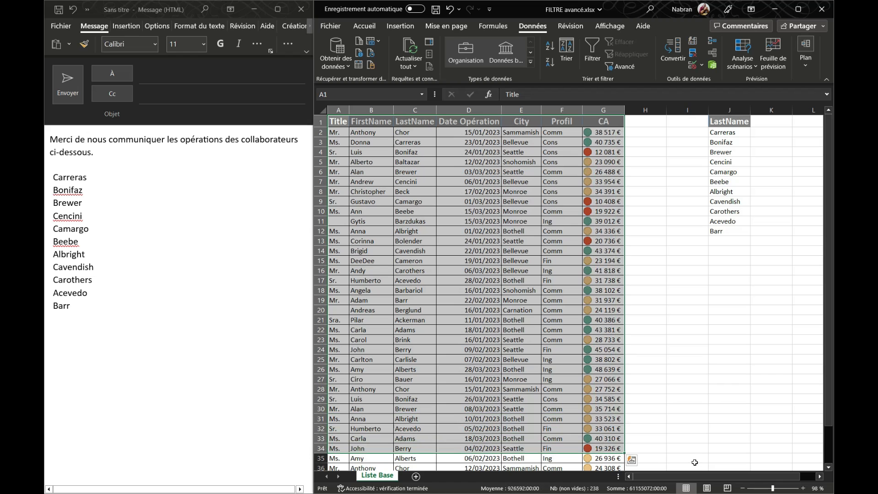
pyautogui.scroll(-3, 657, 350)
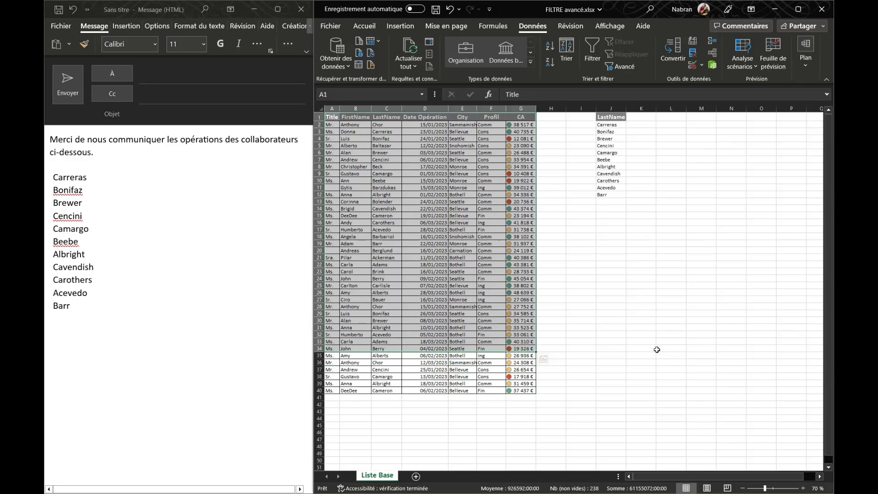
pyautogui.scroll(1, 658, 364)
# Run the advanced filter on $A$1:$G$40 with criteria $J$1:$J$12, copying the results to another location starting at L1.
pyautogui.click(420, 120)
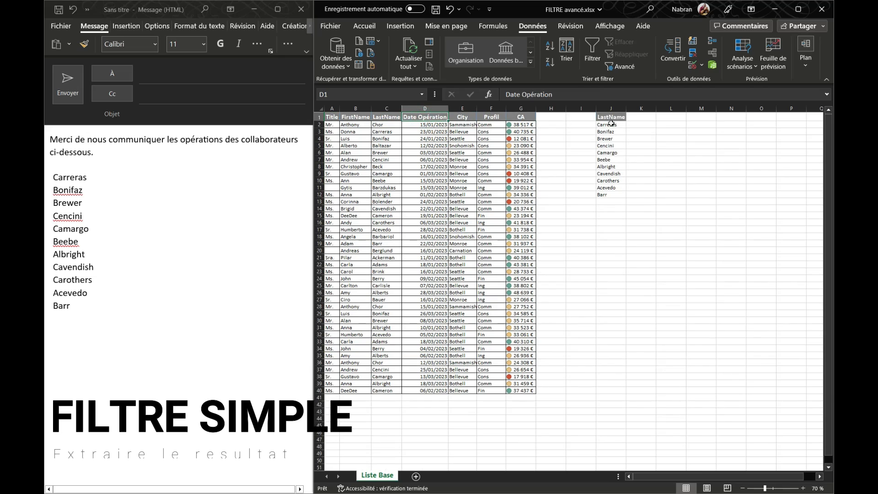
pyautogui.click(624, 67)
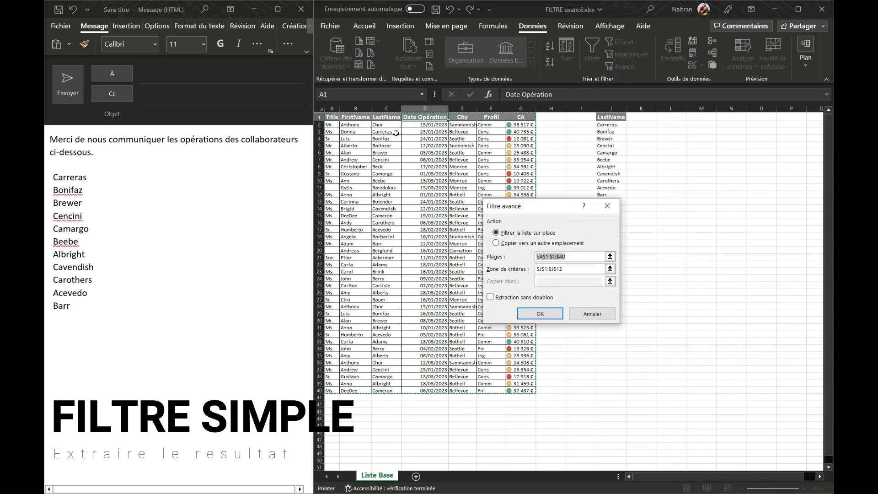
pyautogui.click(569, 266)
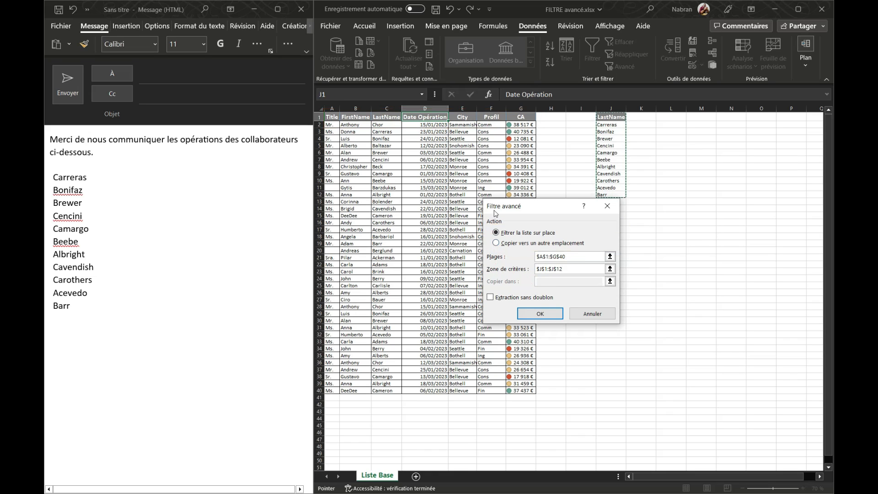
pyautogui.click(496, 243)
pyautogui.click(563, 282)
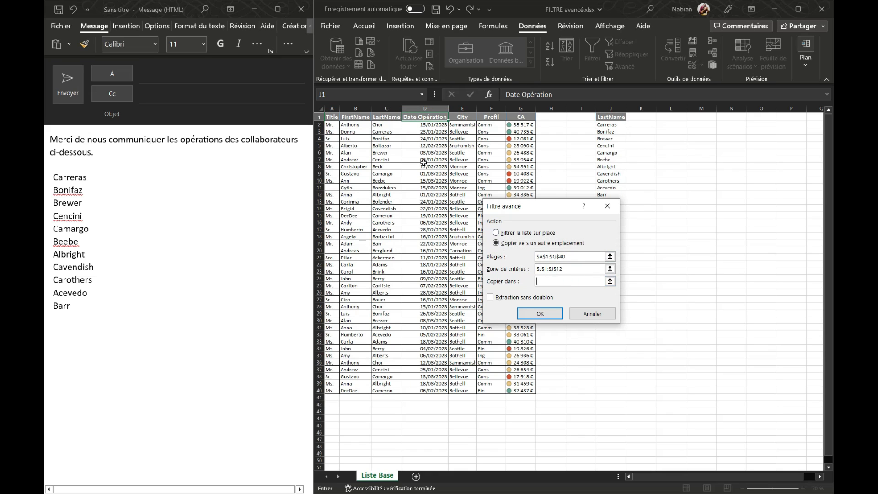
pyautogui.click(673, 118)
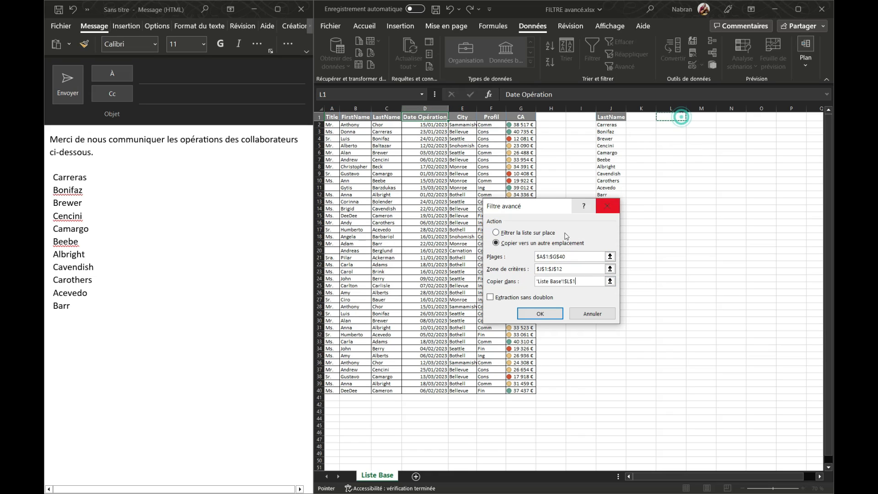
pyautogui.click(552, 313)
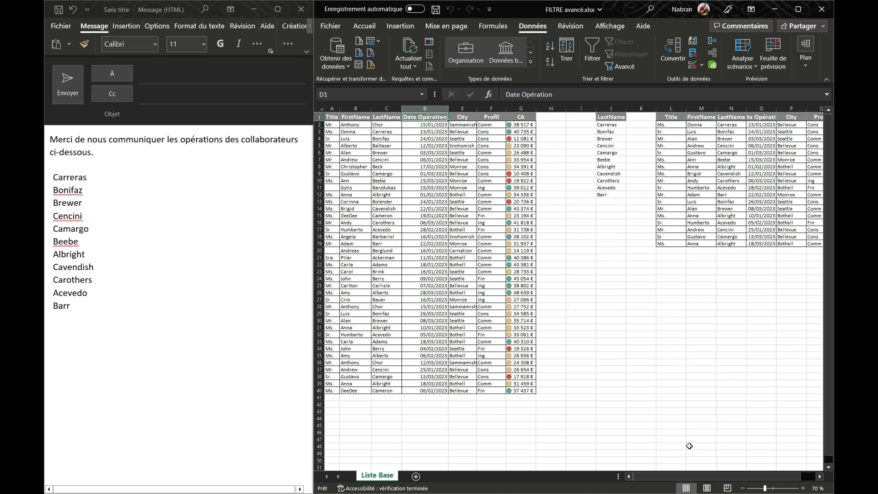
# Compare the CA column of the source table with the CA column of the extracted results.
pyautogui.hscroll(2, 686, 464)
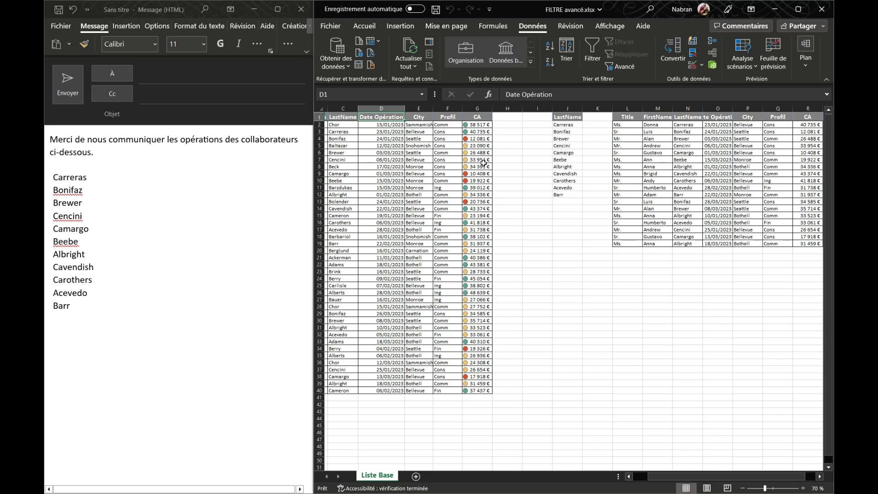
pyautogui.click(477, 125)
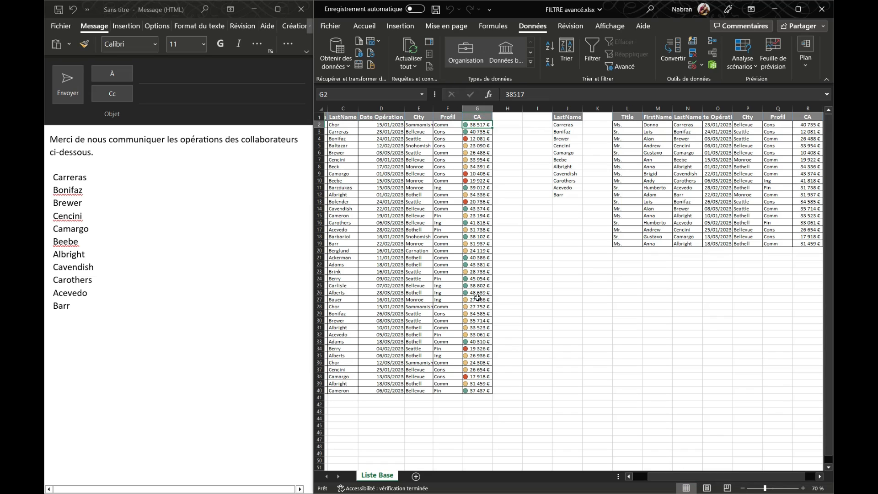
pyautogui.click(811, 131)
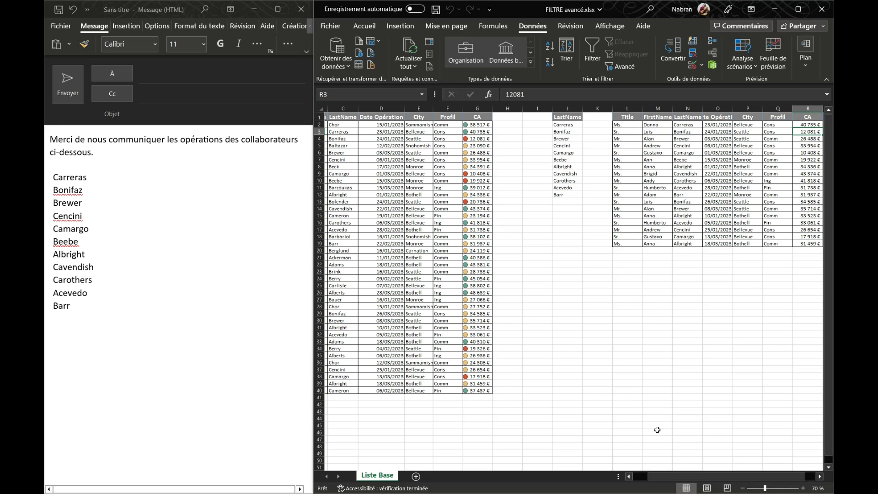
# Add a new worksheet to the workbook and return to the Liste Base sheet.
pyautogui.moveTo(699, 479)
pyautogui.mouseDown()
pyautogui.moveTo(686, 479)
pyautogui.moveTo(704, 479)
pyautogui.mouseUp()
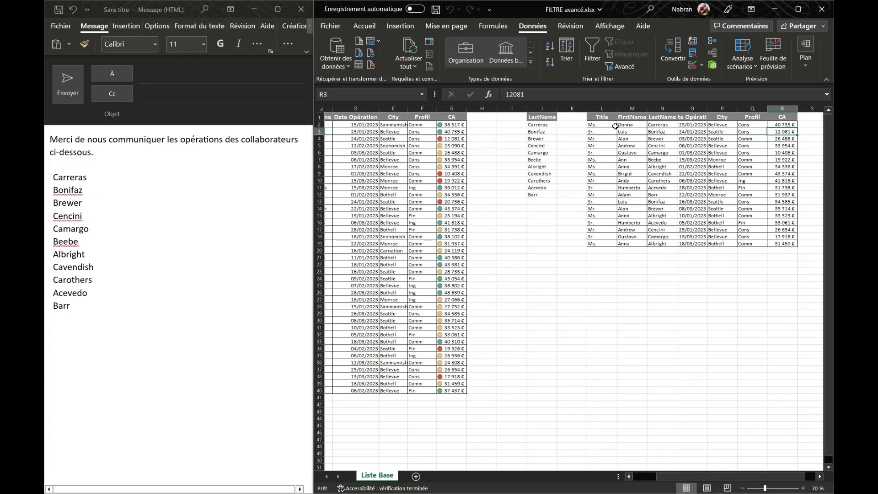
pyautogui.click(416, 477)
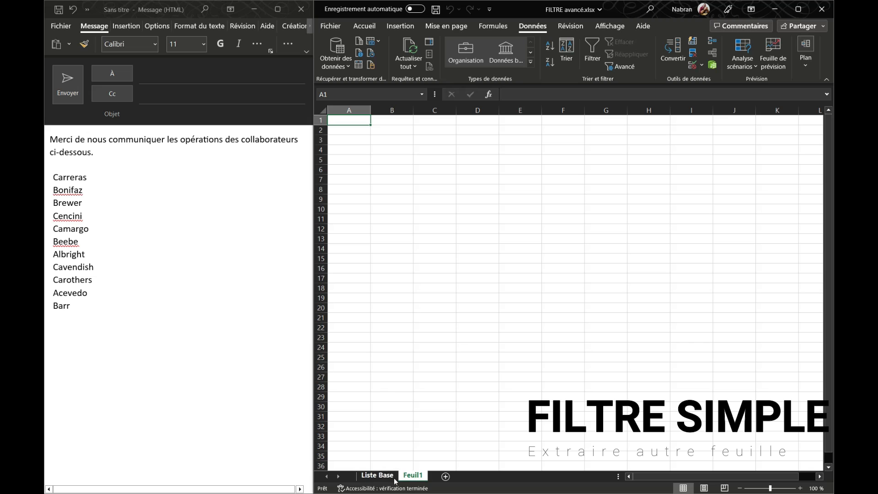
pyautogui.click(378, 476)
# Clear all contents and formatting from the extracted results in L1:R20, and maximize the workbook window.
pyautogui.moveTo(614, 120); pyautogui.dragTo(781, 250)
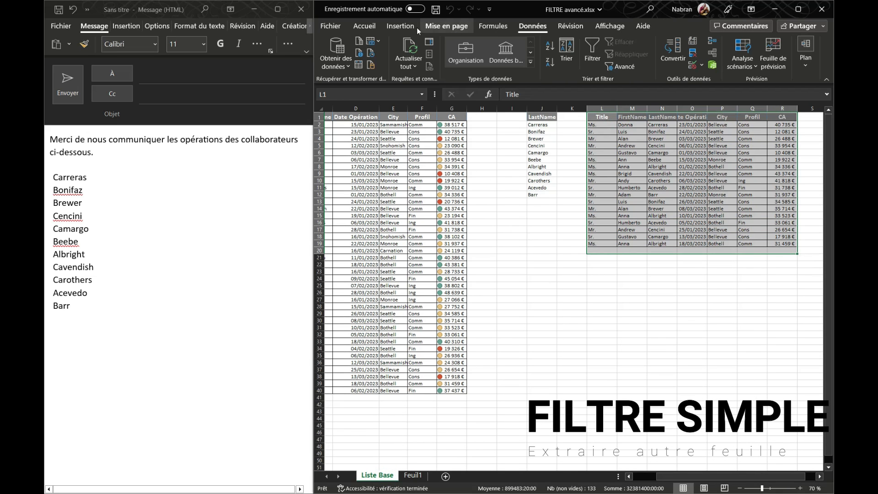
pyautogui.click(364, 26)
pyautogui.click(694, 52)
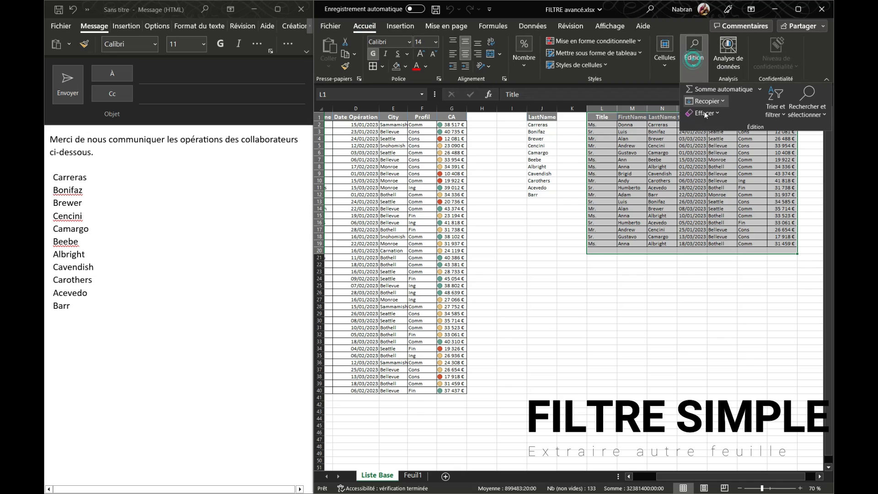
pyautogui.click(705, 114)
pyautogui.click(721, 128)
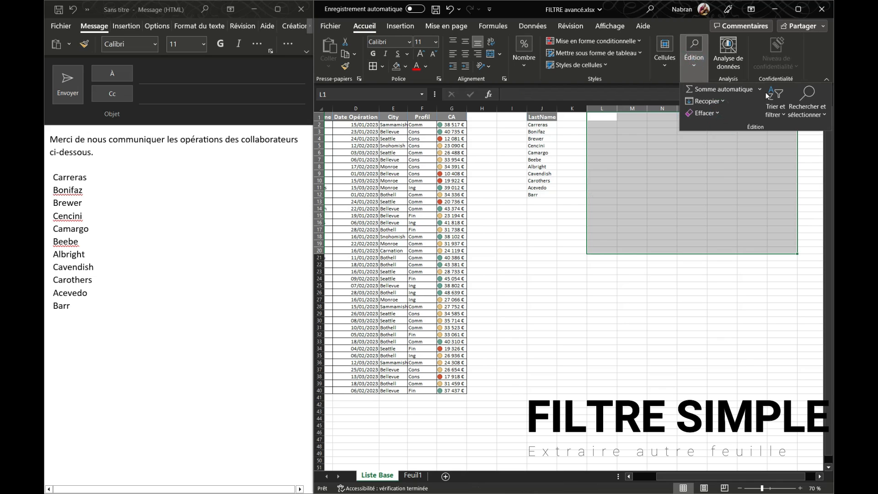
pyautogui.click(798, 10)
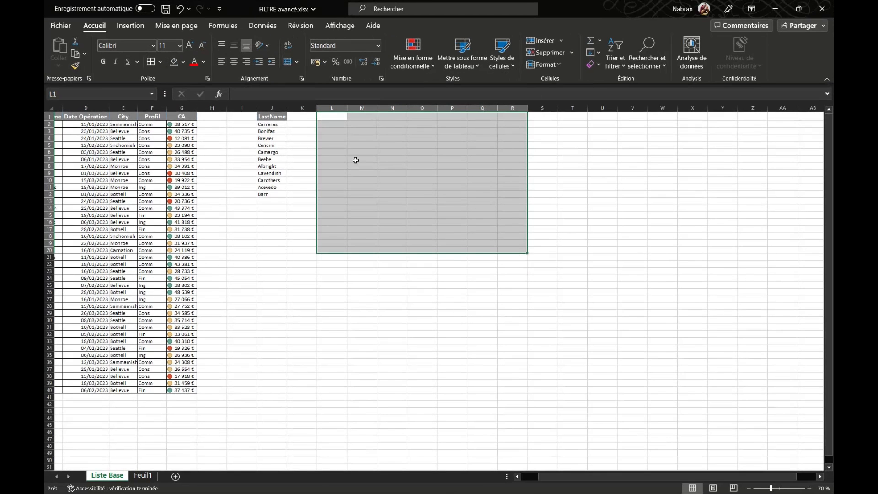
# Move the LastName criteria list J1:J12 from Liste Base to cell A1 of Feuil1, and return to Liste Base.
pyautogui.moveTo(279, 115); pyautogui.dragTo(274, 195)
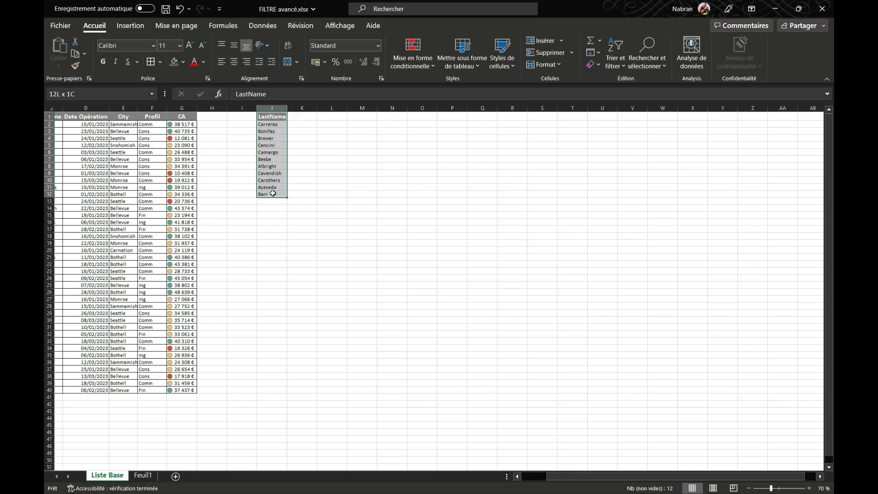
pyautogui.hotkey('ctrl', 'c')
pyautogui.click(142, 476)
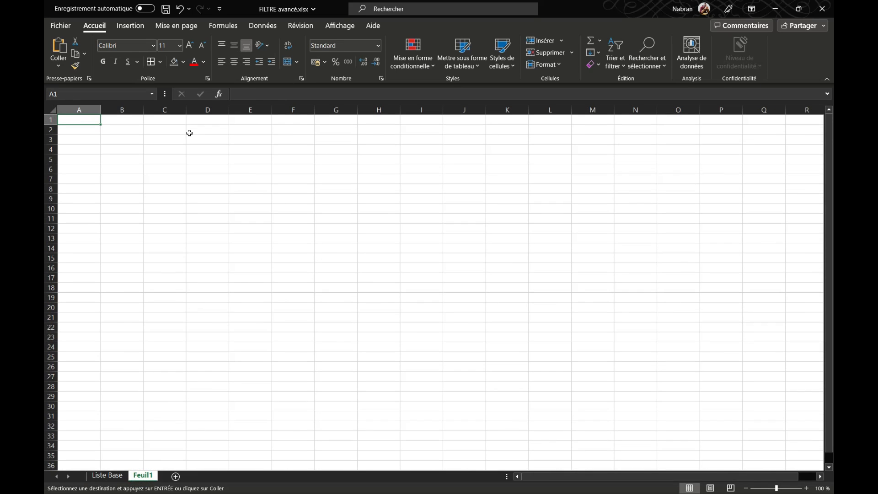
pyautogui.hotkey('ctrl', 'v')
pyautogui.click(108, 475)
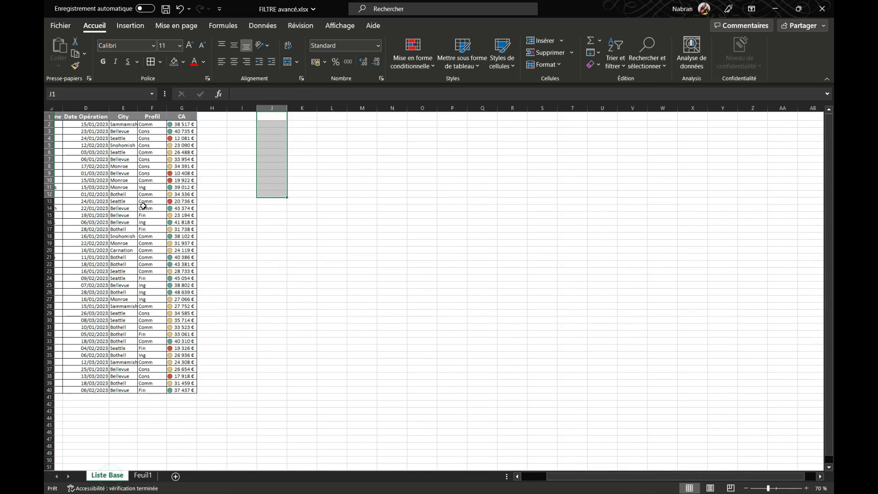
# Add the Advanced filter and Clear filter commands to the Quick Access Toolbar, and collapse the ribbon.
pyautogui.moveTo(628, 477); pyautogui.dragTo(602, 476)
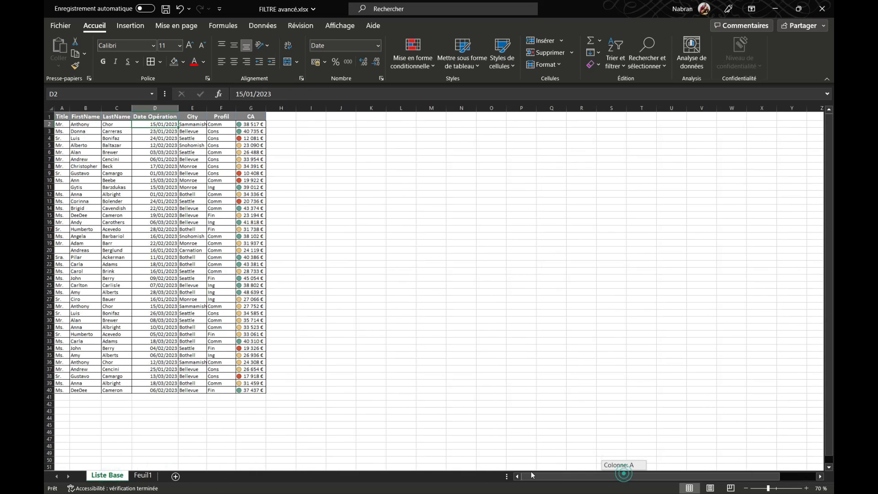
pyautogui.click(263, 25)
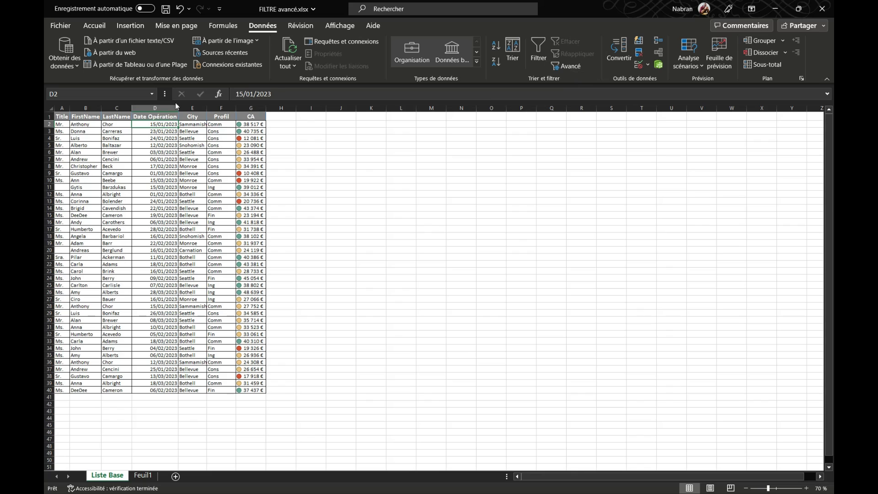
pyautogui.rightClick(561, 65)
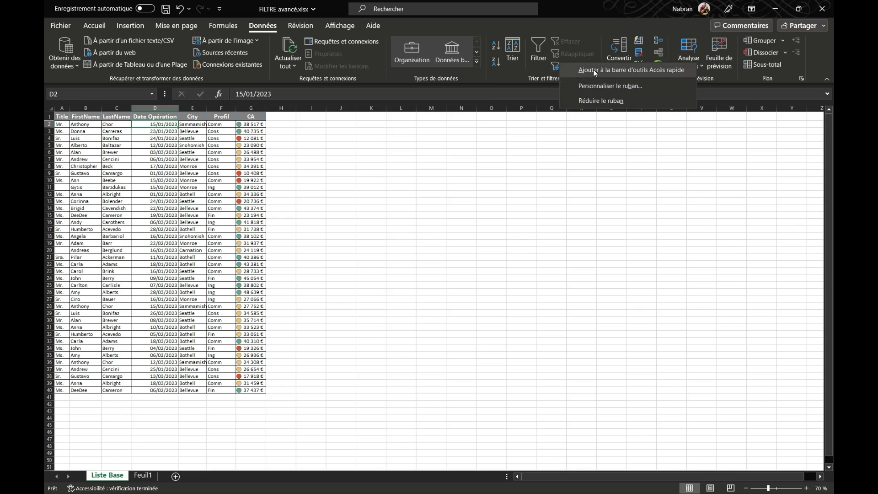
pyautogui.click(594, 69)
pyautogui.rightClick(569, 42)
pyautogui.click(588, 48)
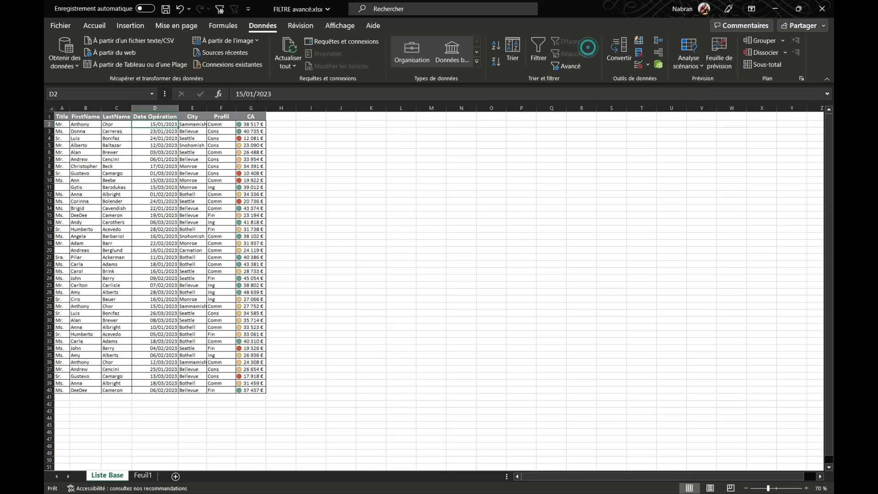
pyautogui.click(95, 26)
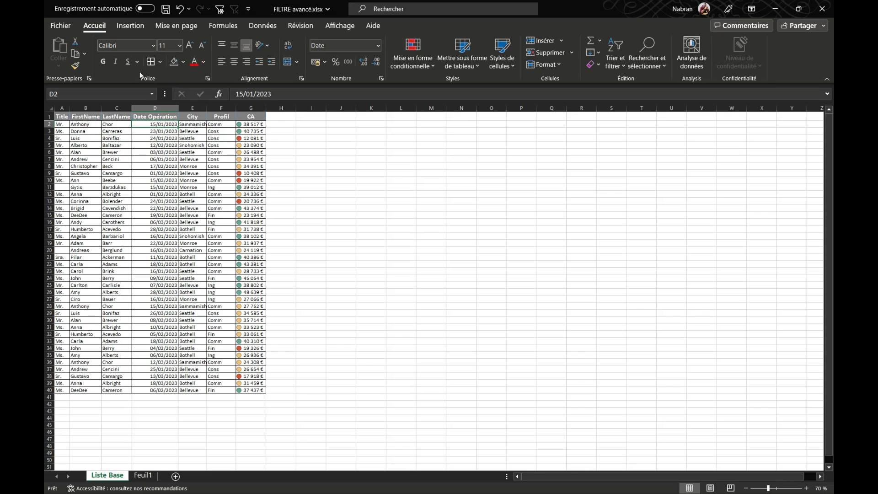
pyautogui.doubleClick(98, 28)
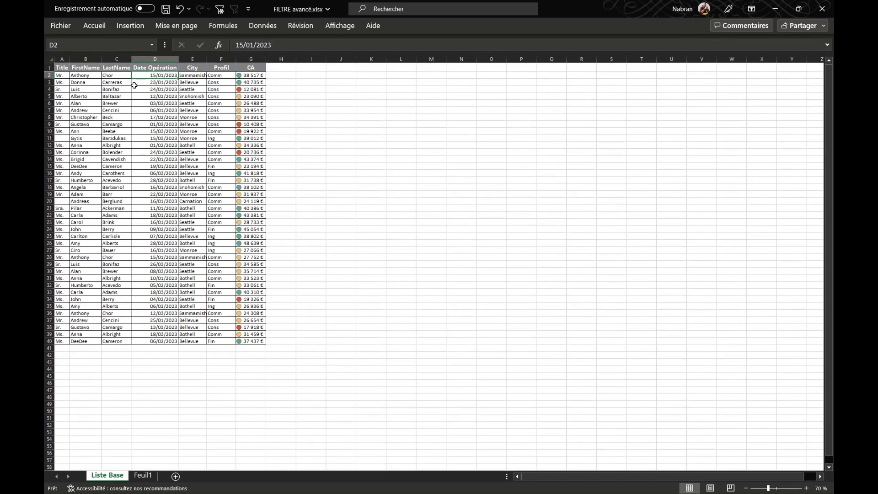
# Start an advanced filter on $A$1:$G$40 from Liste Base and replace its criteria range with Feuil1!$A$1:$A$12.
pyautogui.click(220, 10)
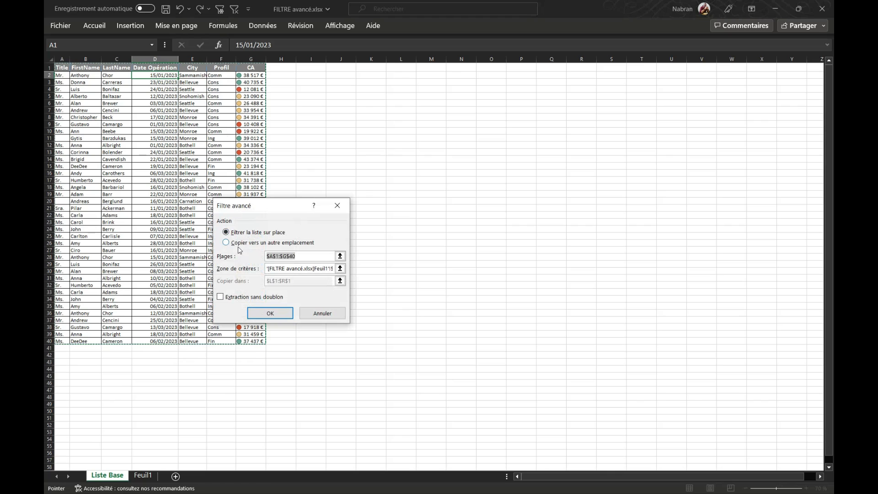
pyautogui.click(290, 270)
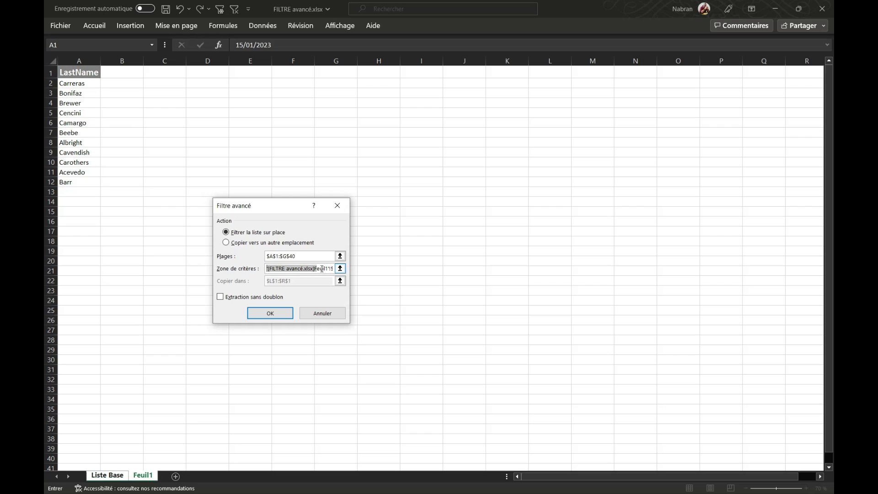
pyautogui.press('F2')
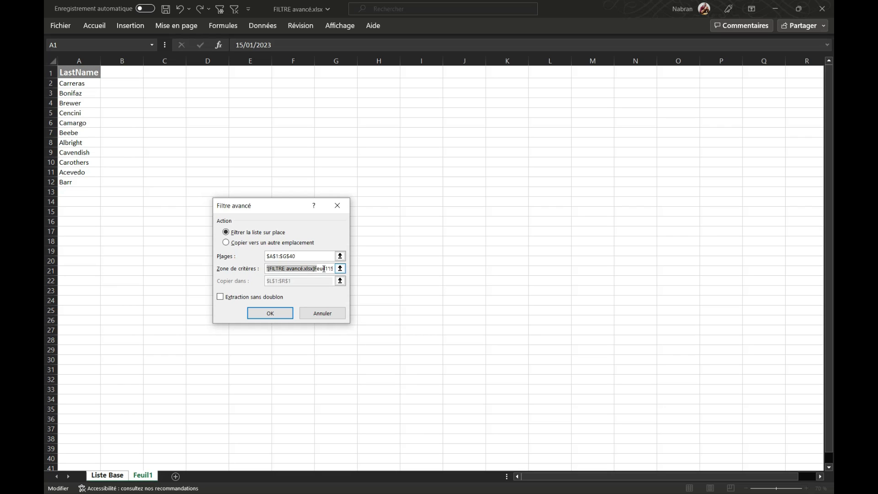
pyautogui.click(325, 268)
pyautogui.moveTo(331, 269); pyautogui.dragTo(243, 269)
pyautogui.press('Delete')
pyautogui.press('Delete')
pyautogui.press('Delete')
pyautogui.press('Delete')
pyautogui.press('Delete')
pyautogui.press('Delete')
pyautogui.press('Delete')
pyautogui.press('Delete')
pyautogui.press('Delete')
pyautogui.press('Delete')
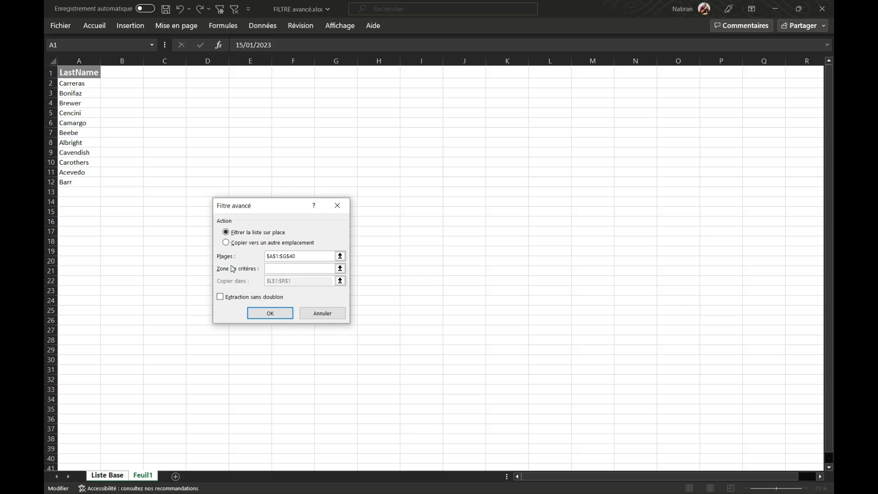
pyautogui.moveTo(83, 74); pyautogui.dragTo(81, 182)
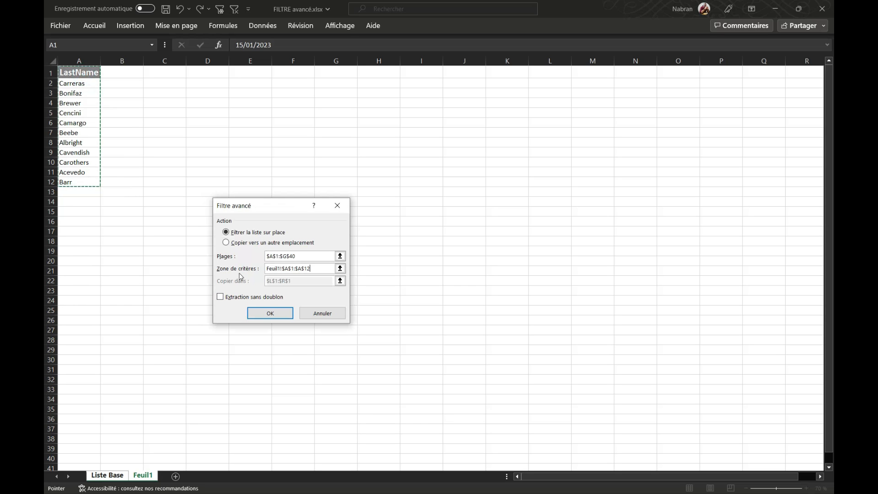
# Try to copy the filtered results from Liste Base to another location at Feuil1!$E$1.
pyautogui.click(226, 242)
pyautogui.click(307, 281)
pyautogui.press('Delete')
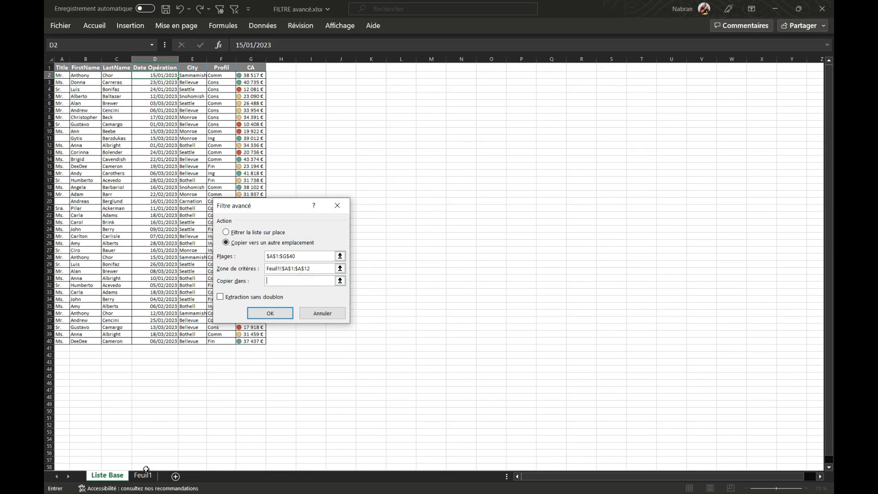
pyautogui.click(144, 475)
pyautogui.click(239, 72)
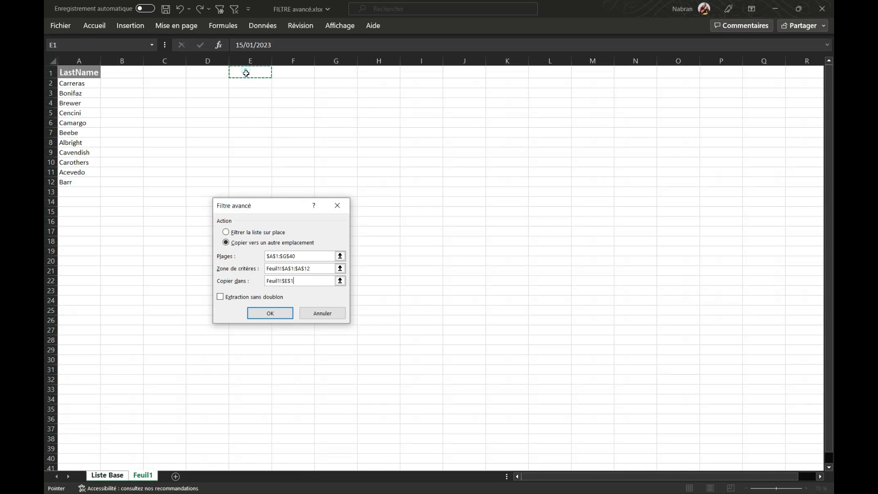
pyautogui.click(269, 312)
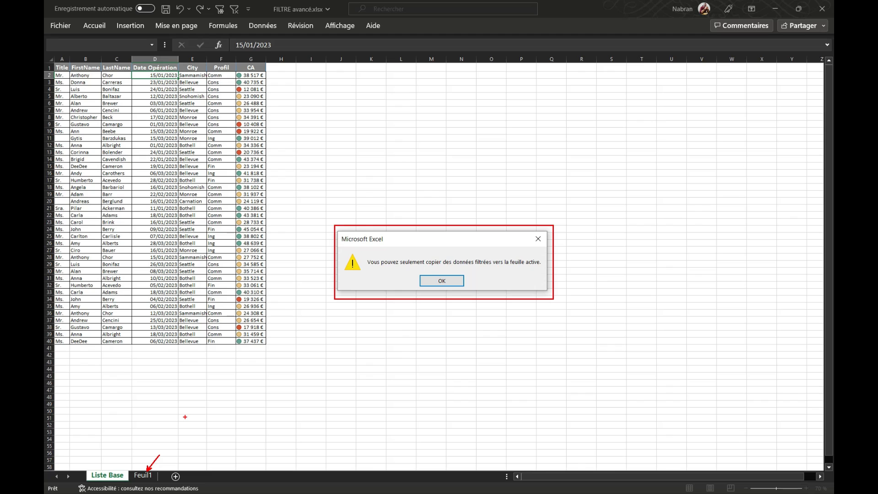
pyautogui.click(538, 239)
# Start an advanced filter from Feuil1 that copies to another location, with 'Liste Base'!$A$1:$G$40 as the list range.
pyautogui.click(143, 475)
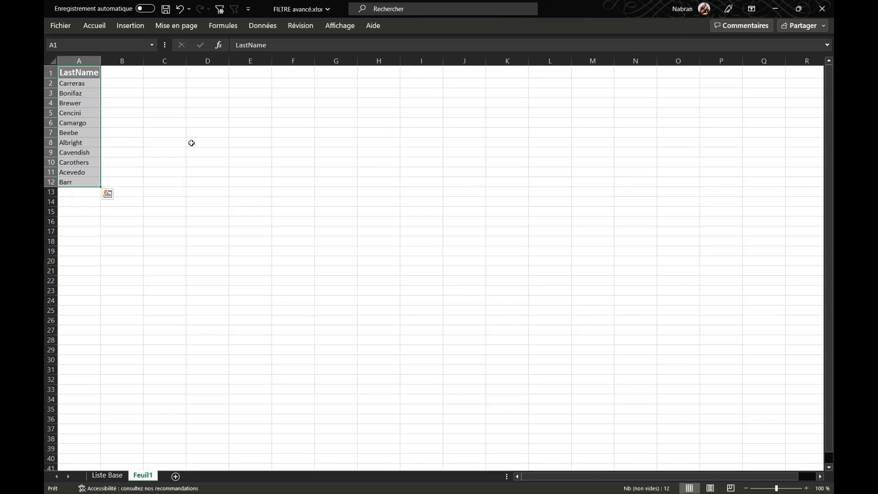
pyautogui.click(84, 99)
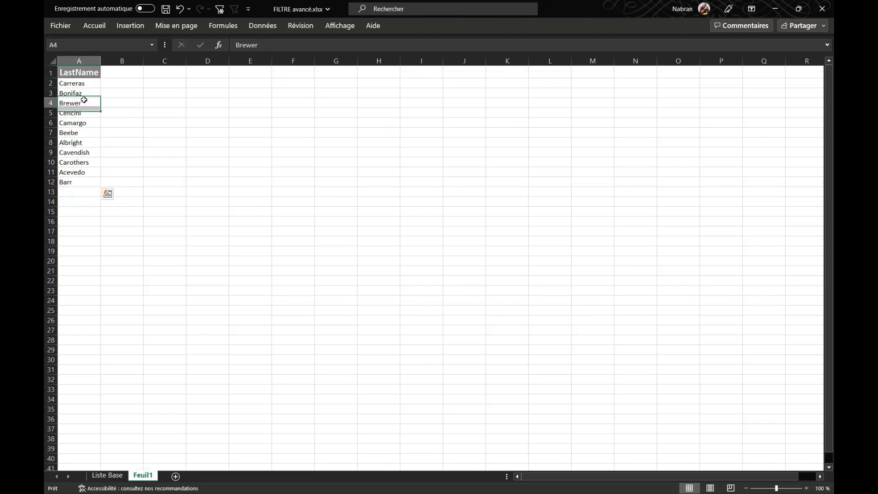
pyautogui.click(221, 13)
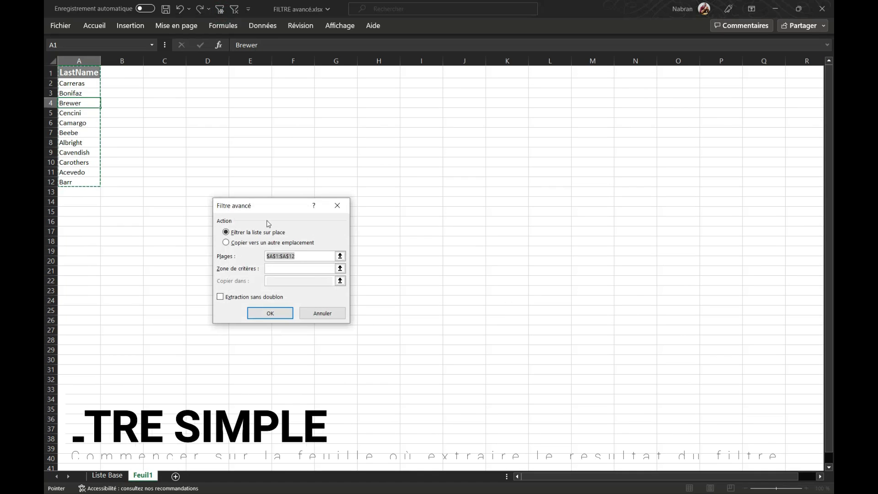
pyautogui.click(225, 243)
pyautogui.doubleClick(288, 252)
pyautogui.click(107, 476)
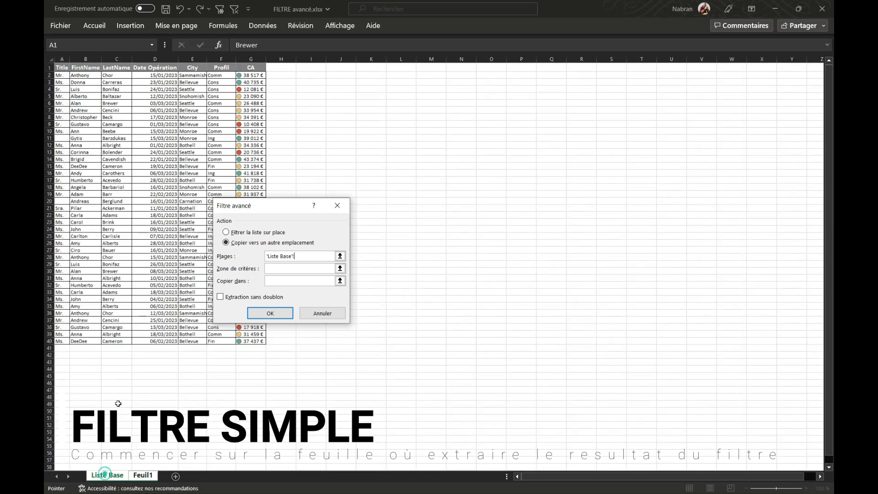
pyautogui.click(66, 69)
pyautogui.hotkey('ctrl', 'a')
# Set the criteria range to Feuil1!$A$1:$A$12 and the destination to Feuil1!$E$1, and run the filter.
pyautogui.click(300, 268)
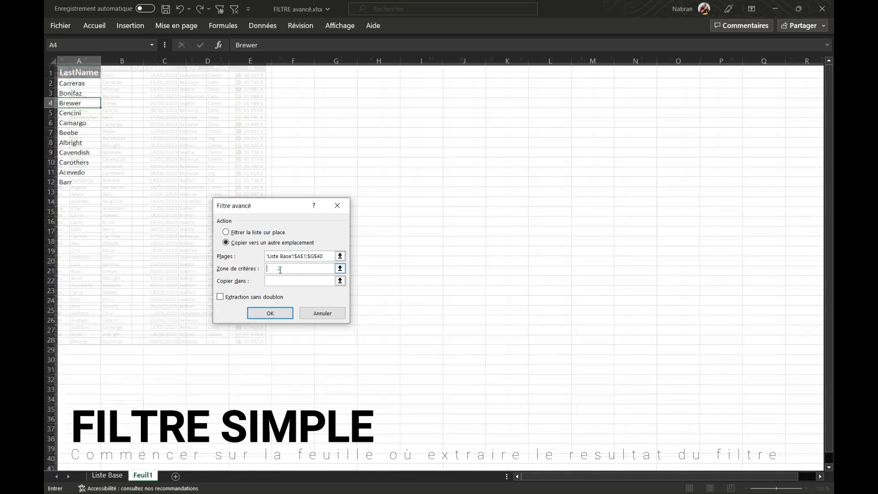
pyautogui.moveTo(78, 74); pyautogui.dragTo(87, 180)
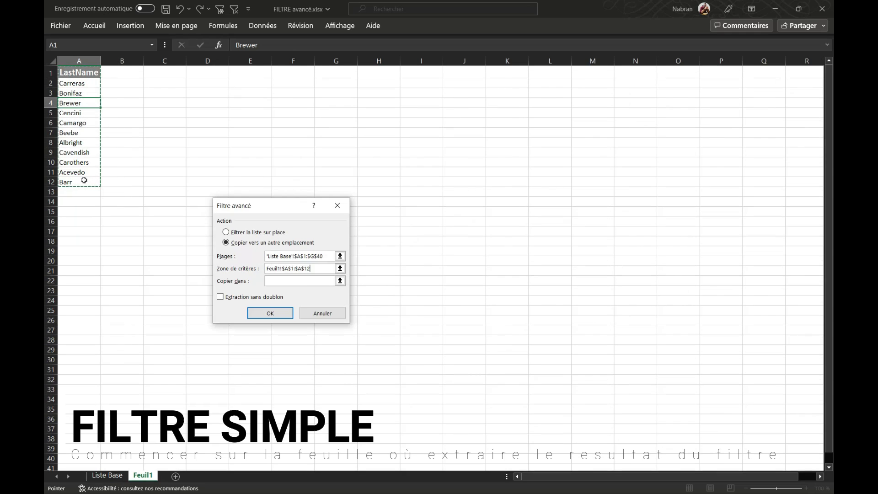
pyautogui.click(289, 280)
pyautogui.click(247, 73)
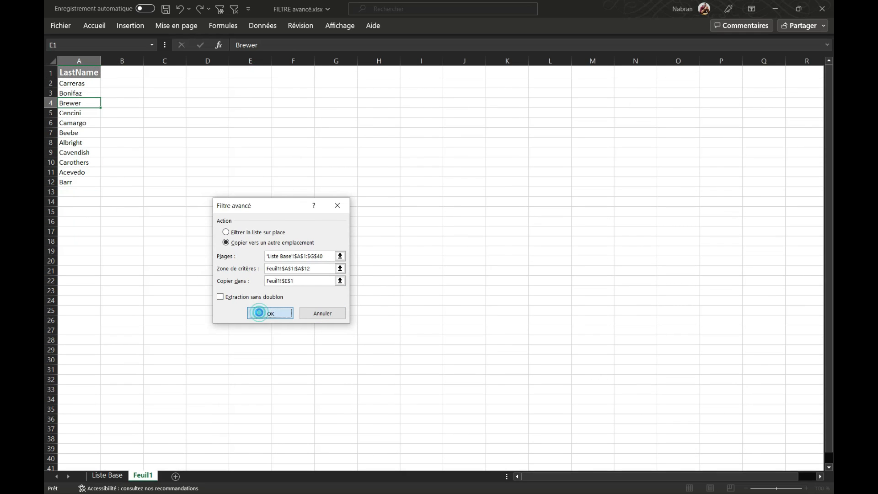
pyautogui.click(259, 310)
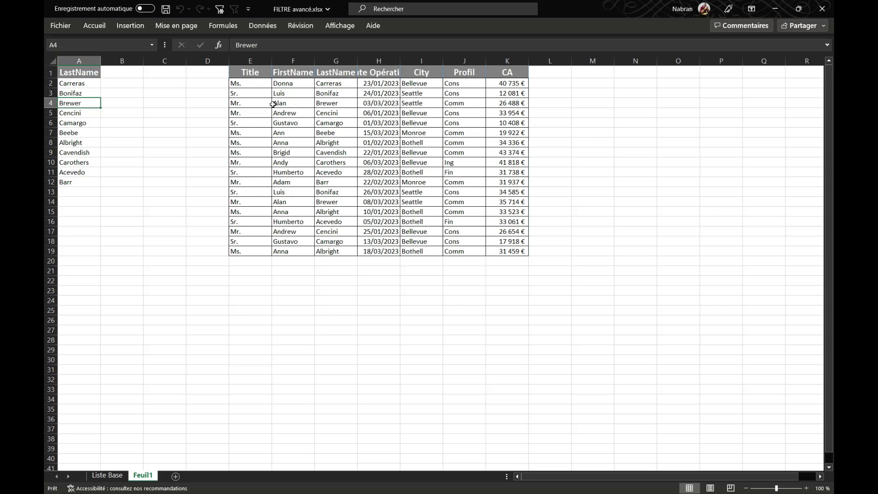
# Select the extracted results table E1:K19 on Feuil1 to review it.
pyautogui.moveTo(258, 73); pyautogui.dragTo(515, 251)
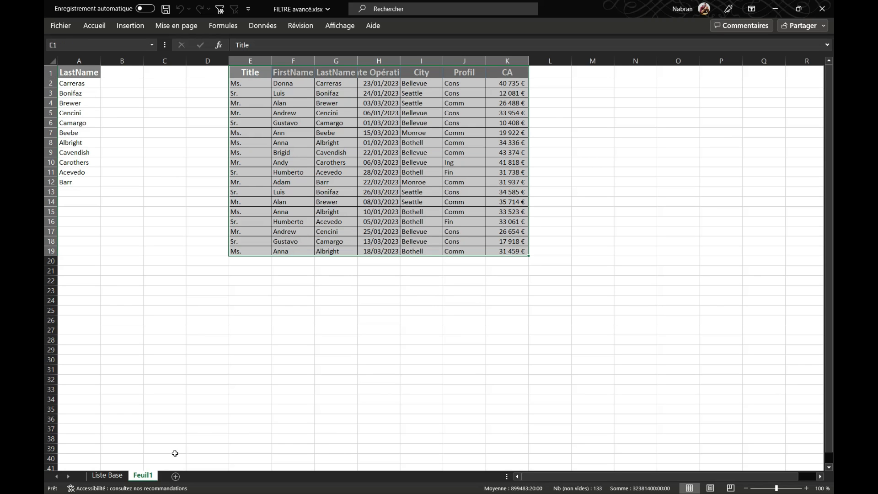
pyautogui.moveTo(130, 465); pyautogui.dragTo(167, 492)
pyautogui.press('Escape')
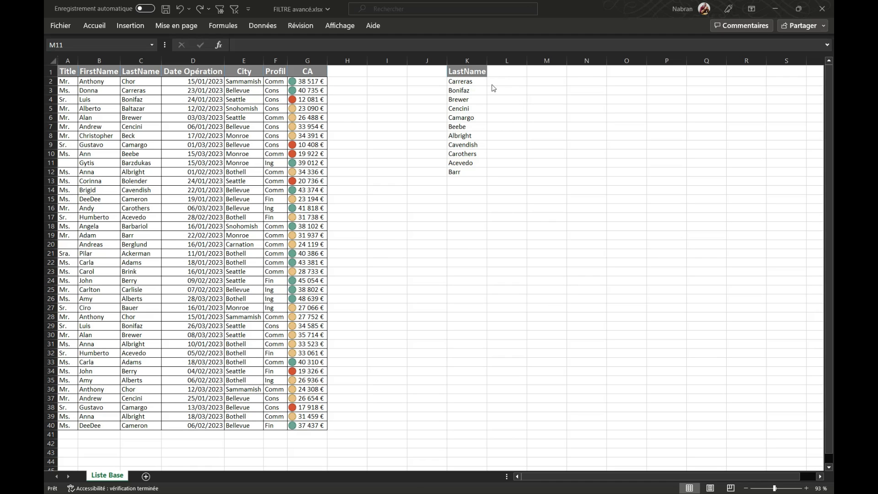
# Remove the LastName criteria list from column K of Liste Base.
pyautogui.rightClick(474, 63)
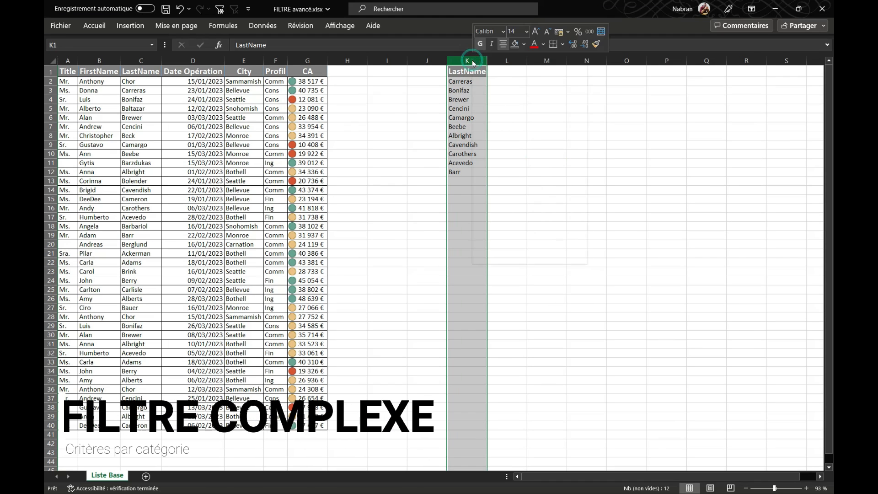
pyautogui.click(512, 177)
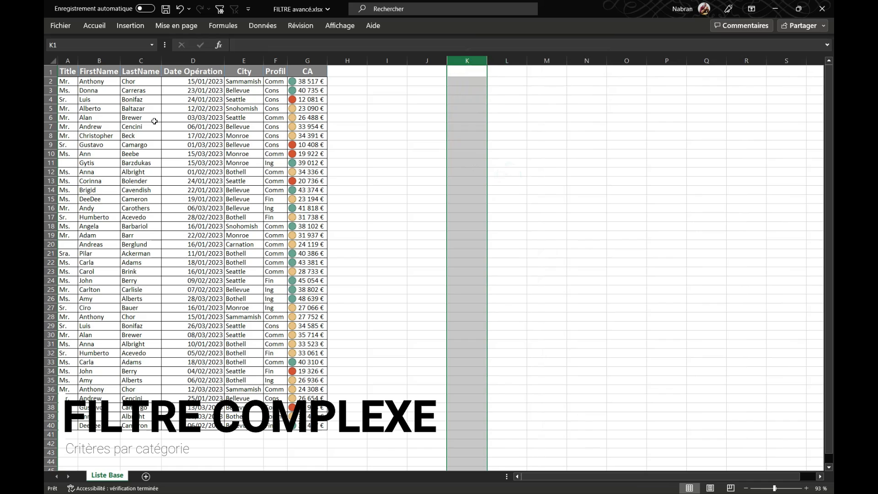
# Filter the list by the LastName header cell's value to add filter buttons to the headers, and clear the filter.
pyautogui.click(130, 72)
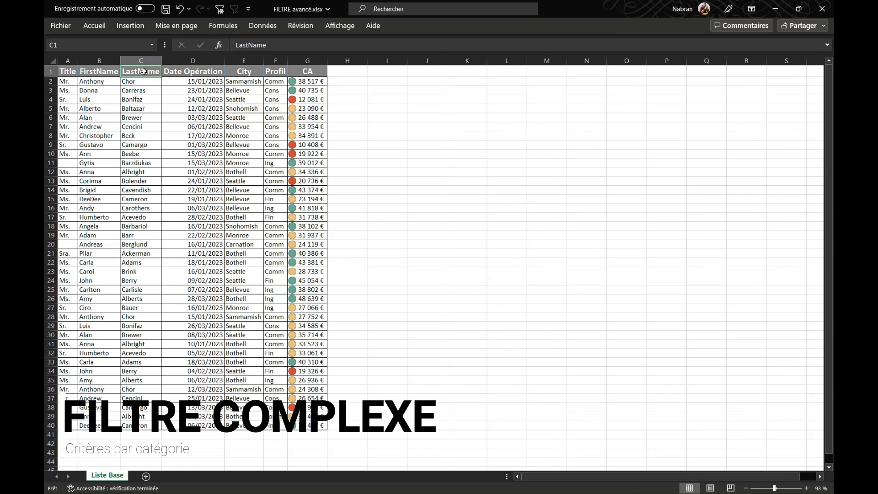
pyautogui.rightClick(143, 72)
pyautogui.moveTo(223, 275)
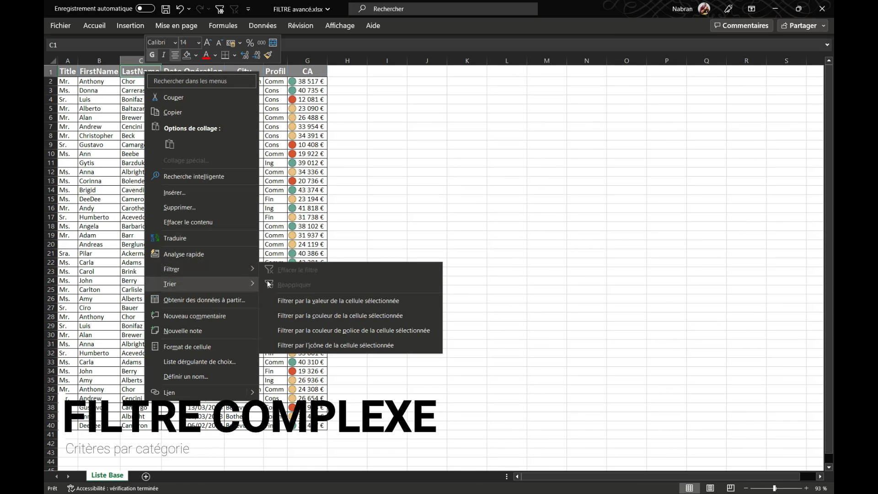
pyautogui.click(291, 301)
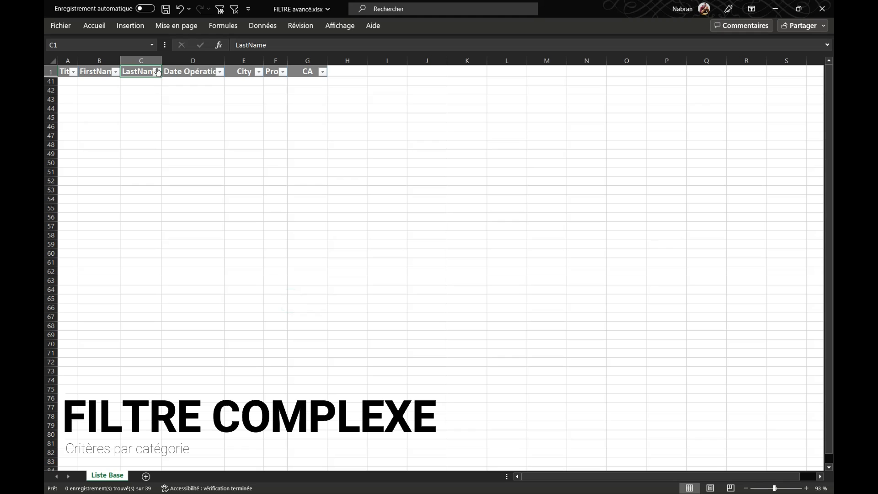
pyautogui.click(234, 11)
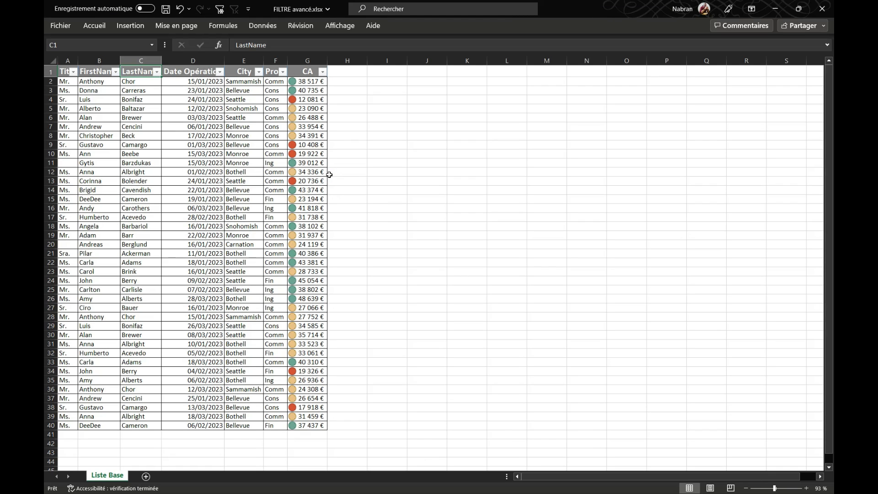
# Filter the City column to show only Bellevue.
pyautogui.click(243, 88)
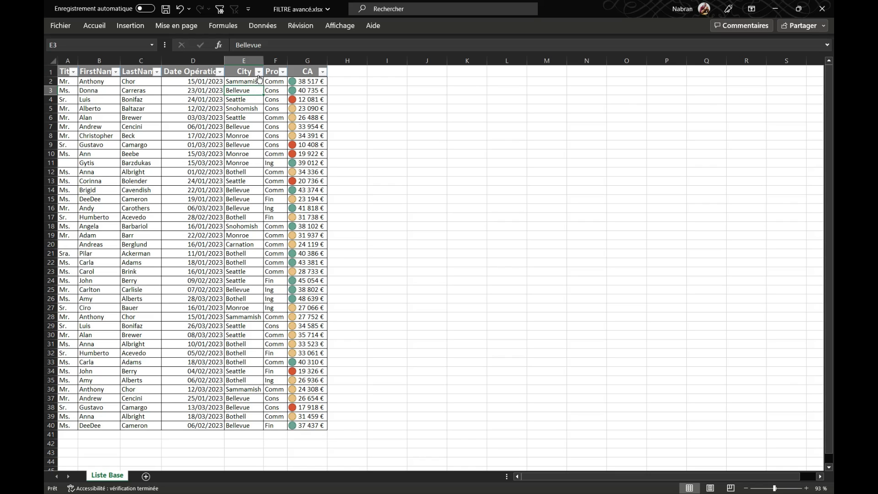
pyautogui.click(258, 73)
pyautogui.click(154, 193)
pyautogui.click(154, 202)
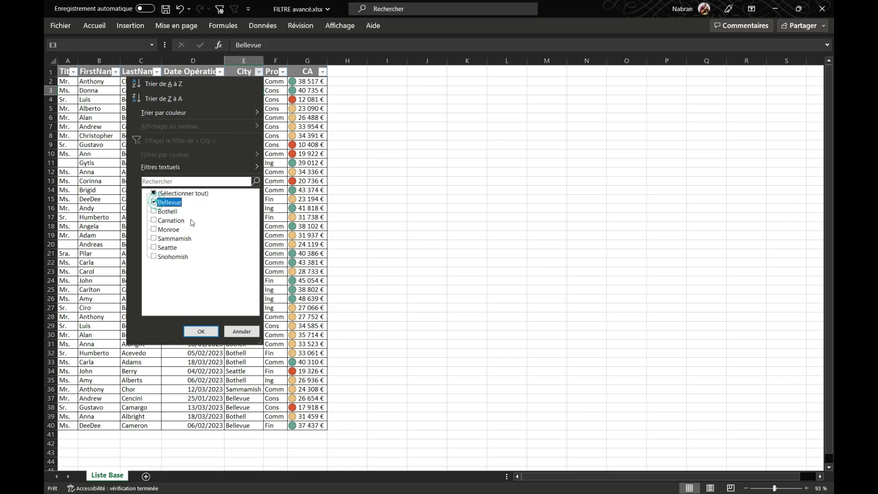
pyautogui.click(201, 331)
# Add a number filter on the CA column for values greater than or equal to 25000.
pyautogui.click(322, 72)
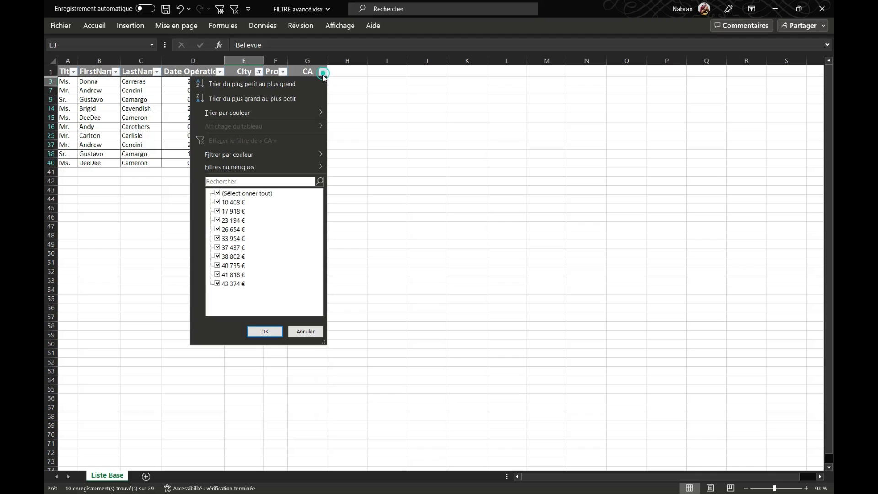
pyautogui.moveTo(293, 167)
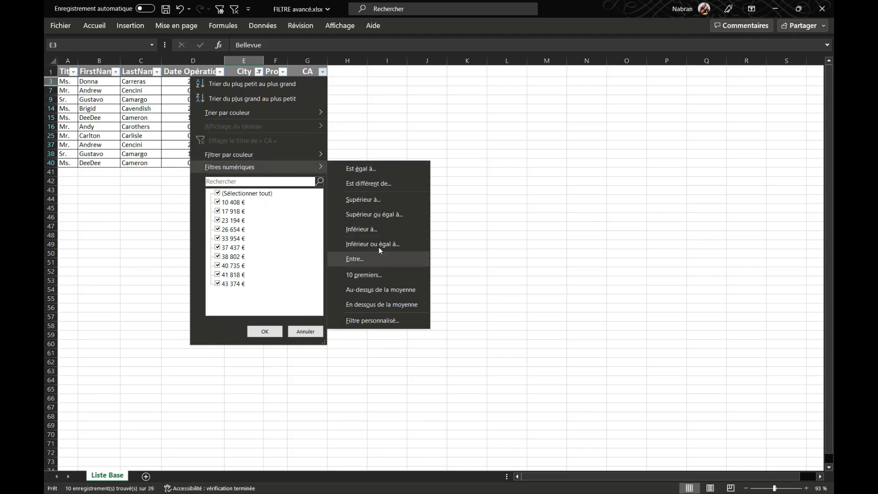
pyautogui.click(394, 215)
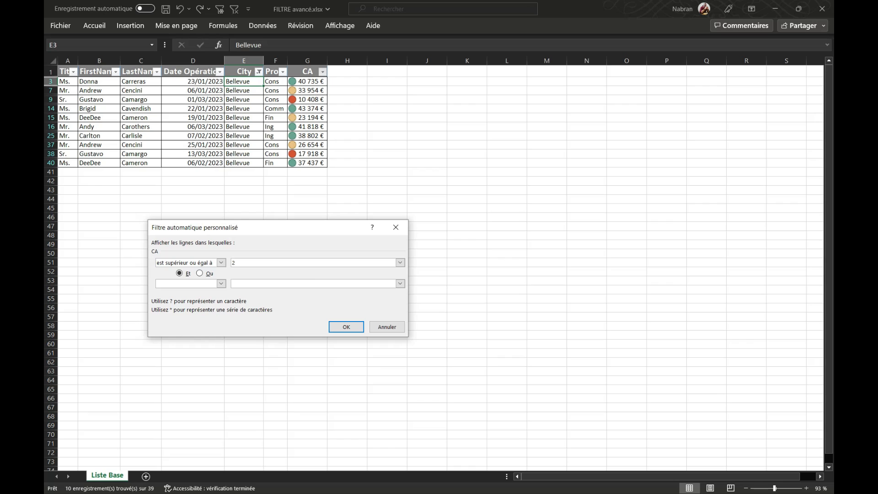
pyautogui.press('Return')
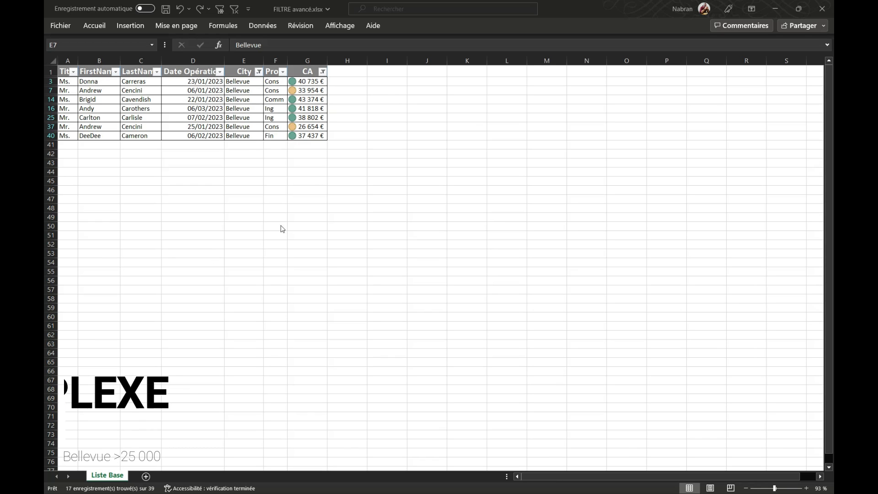
# Add Bothell to the cities shown by the City column filter.
pyautogui.click(259, 72)
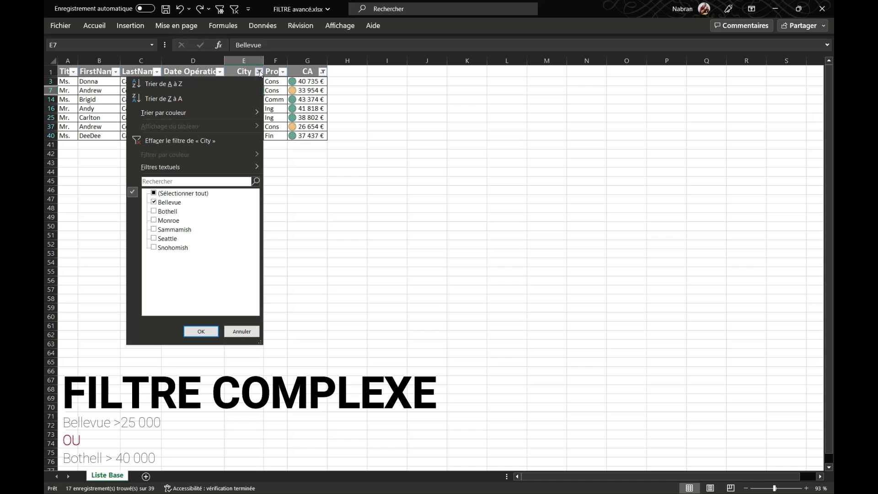
pyautogui.click(154, 211)
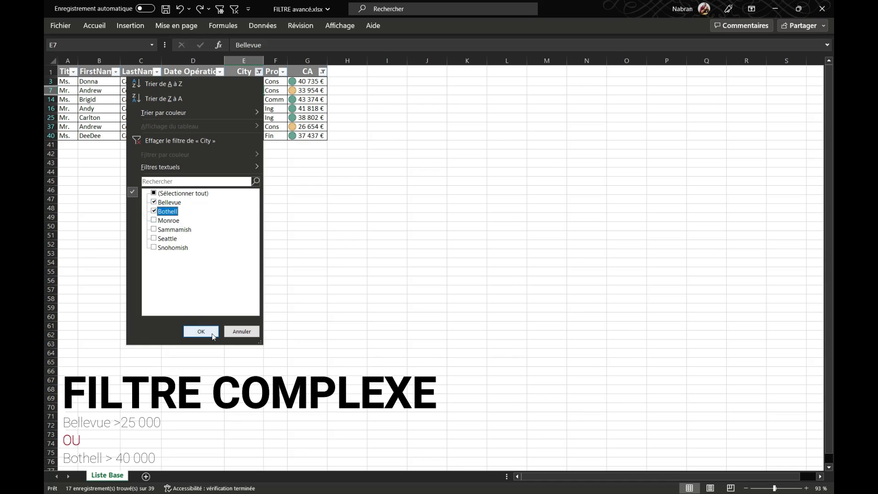
pyautogui.click(201, 331)
# Examine the City and CA filter options and compare the CA amounts of the Bothell rows against the 40 000 threshold.
pyautogui.click(323, 72)
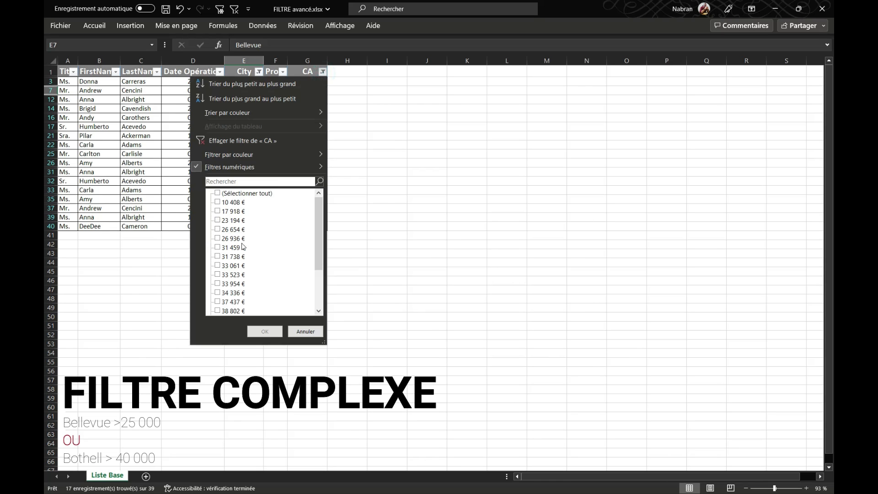
pyautogui.moveTo(262, 168)
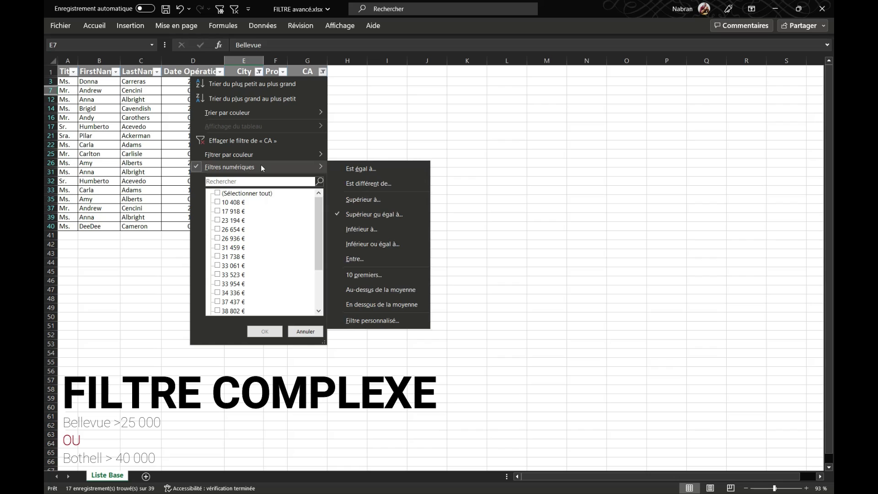
pyautogui.click(345, 131)
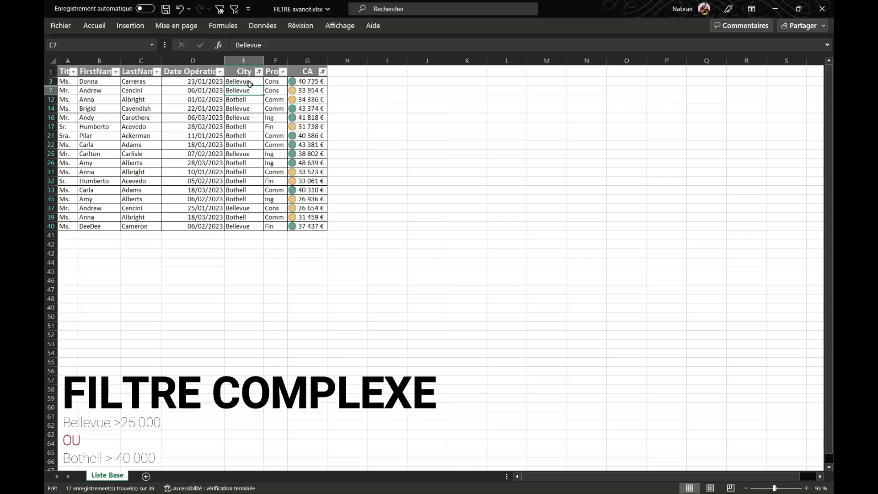
pyautogui.click(260, 72)
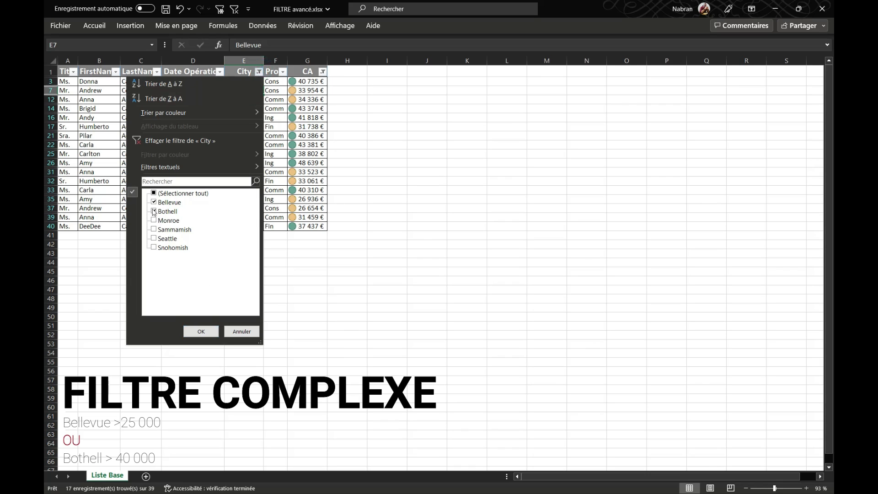
pyautogui.click(290, 193)
pyautogui.click(237, 101)
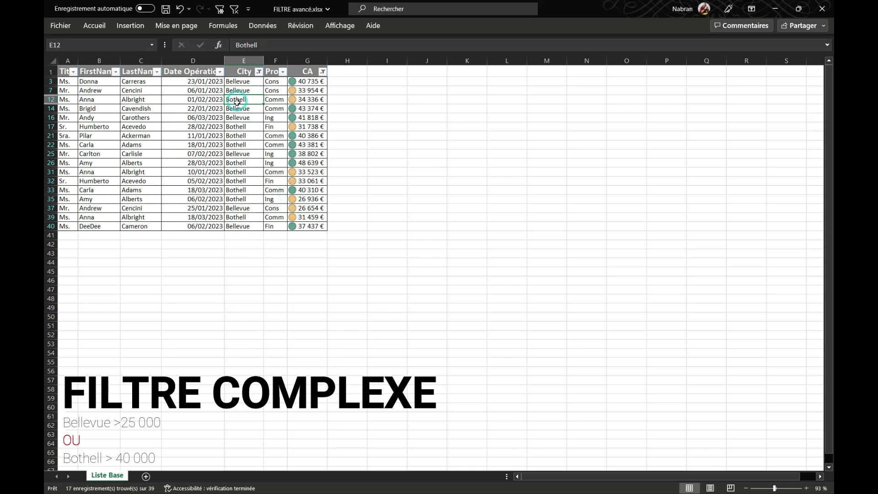
pyautogui.moveTo(251, 99); pyautogui.dragTo(305, 102)
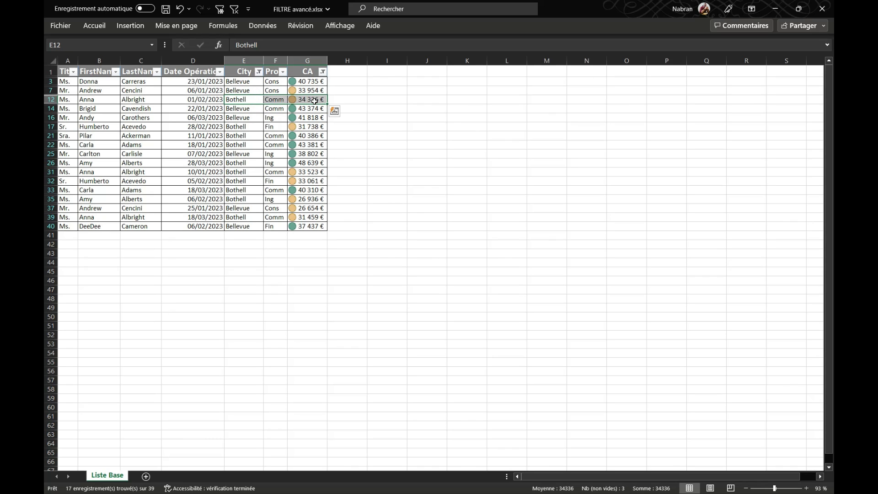
pyautogui.moveTo(237, 163); pyautogui.dragTo(313, 161)
pyautogui.moveTo(238, 100); pyautogui.dragTo(306, 100)
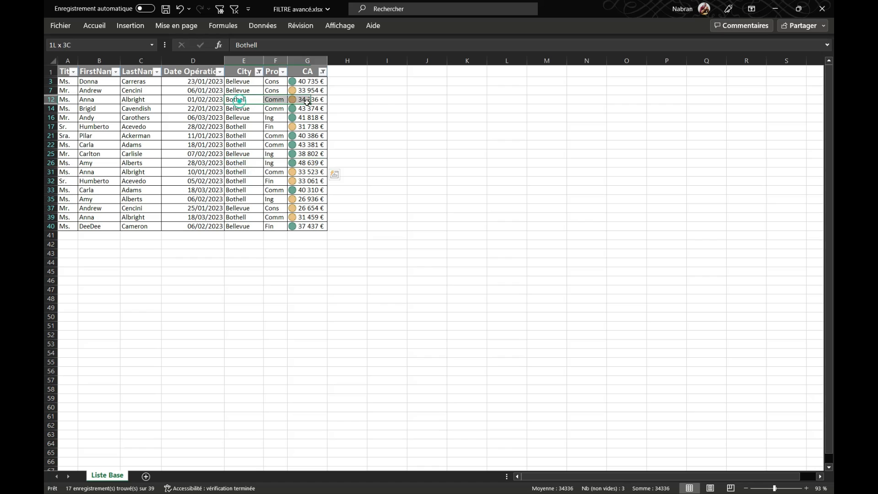
pyautogui.click(324, 72)
pyautogui.moveTo(261, 165)
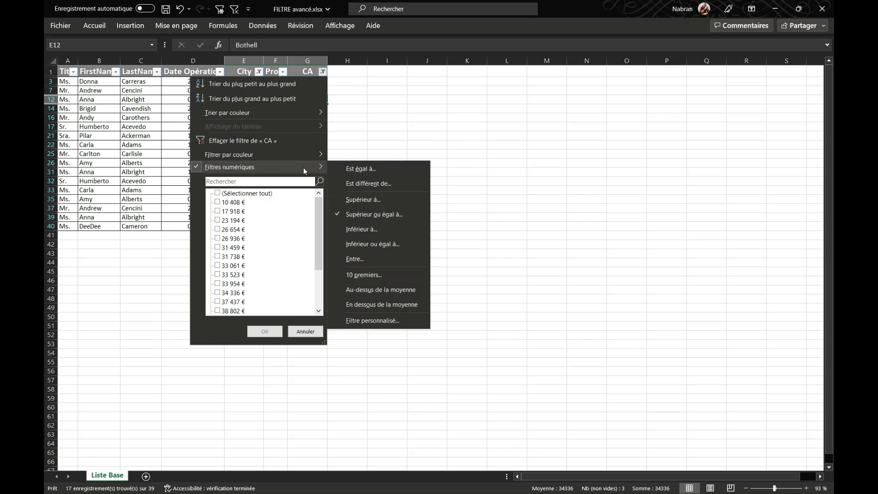
pyautogui.click(368, 139)
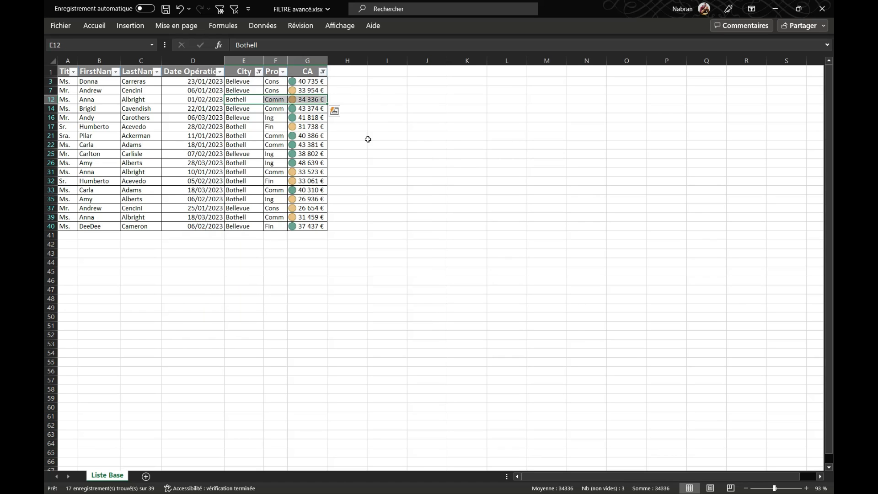
# Clear all filters from the table and copy the City header into cell L1.
pyautogui.click(234, 9)
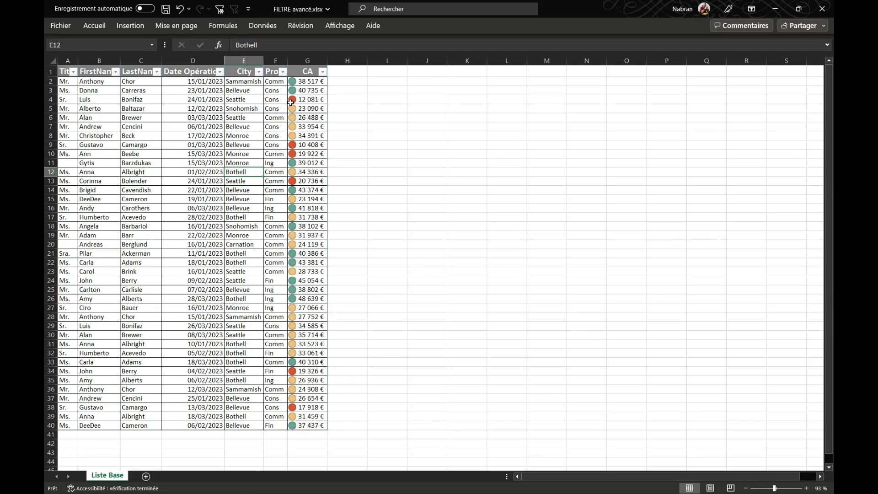
pyautogui.click(241, 73)
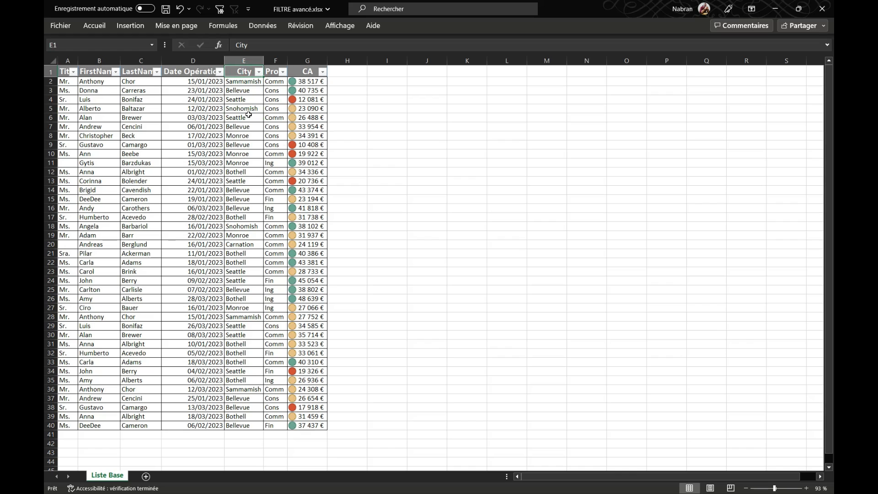
pyautogui.hotkey('ctrl', 'c')
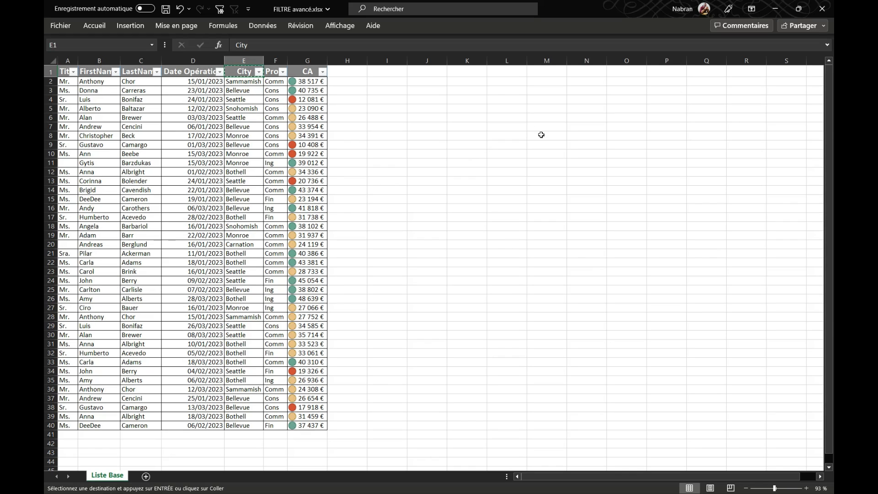
pyautogui.click(492, 75)
pyautogui.hotkey('ctrl', 'v')
pyautogui.press('ctrl')
pyautogui.press('ctrl')
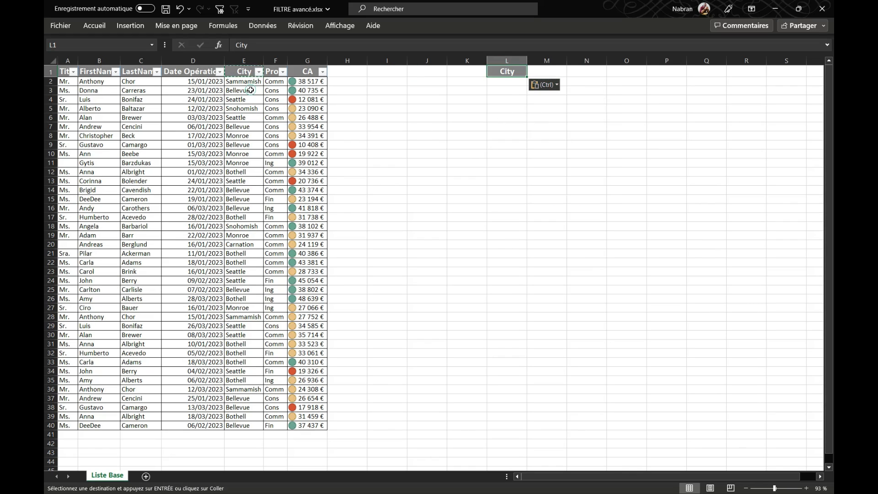
# Copy Bellevue into L2 and Bothell into L3 from the City column to build the criteria list.
pyautogui.click(247, 91)
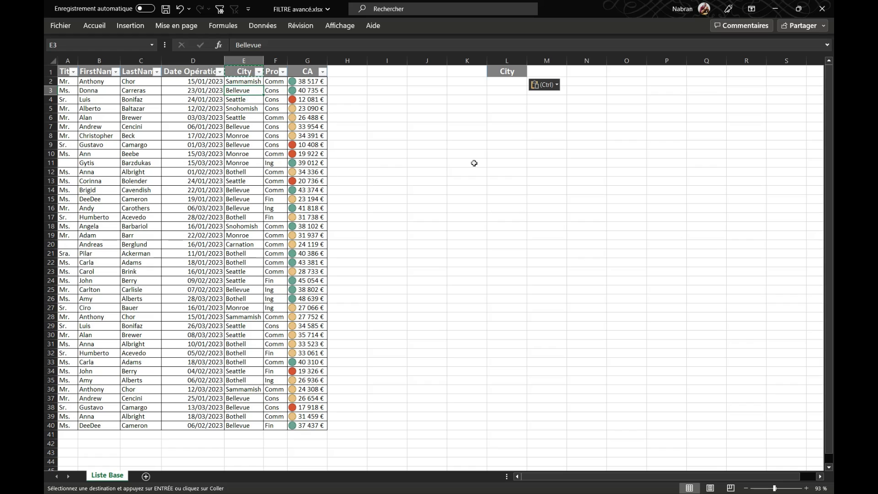
pyautogui.hotkey('ctrl', 'c')
pyautogui.click(504, 84)
pyautogui.hotkey('ctrl', 'v')
pyautogui.press('ctrl')
pyautogui.press('ctrl')
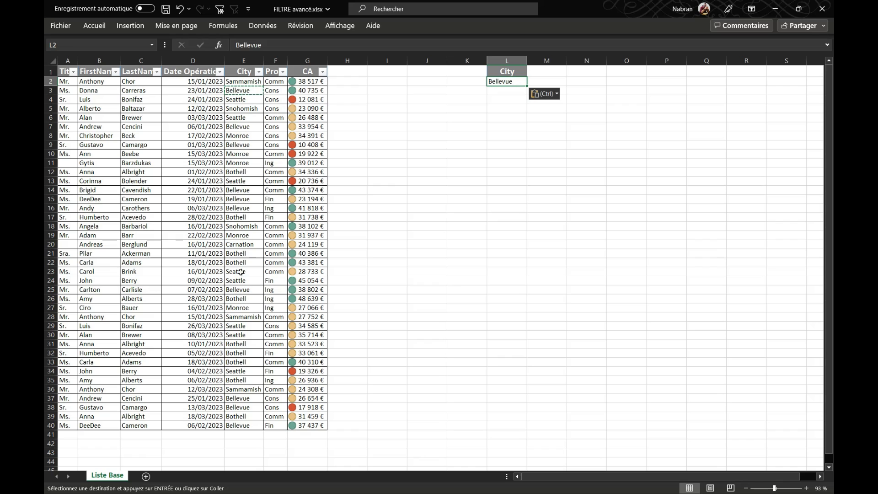
pyautogui.click(243, 216)
pyautogui.hotkey('ctrl', 'c')
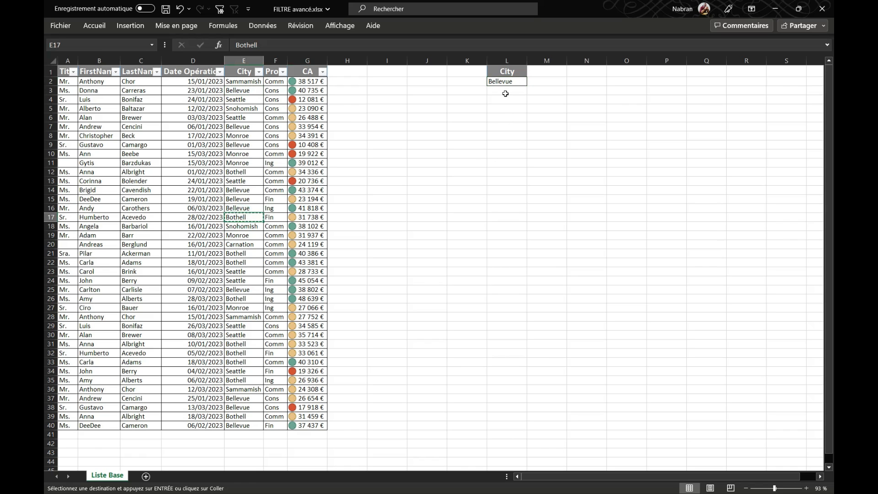
pyautogui.click(506, 91)
pyautogui.hotkey('ctrl', 'v')
# Run an in-place advanced filter on $A$1:$G$40 with criteria range 'Liste Base'!$L$1:$L$3, and check the filtered cities.
pyautogui.click(242, 108)
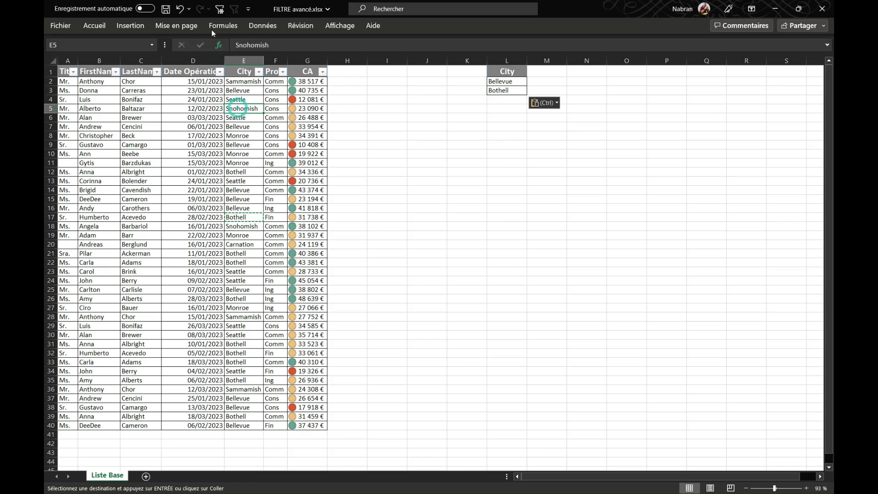
pyautogui.click(220, 12)
pyautogui.click(280, 268)
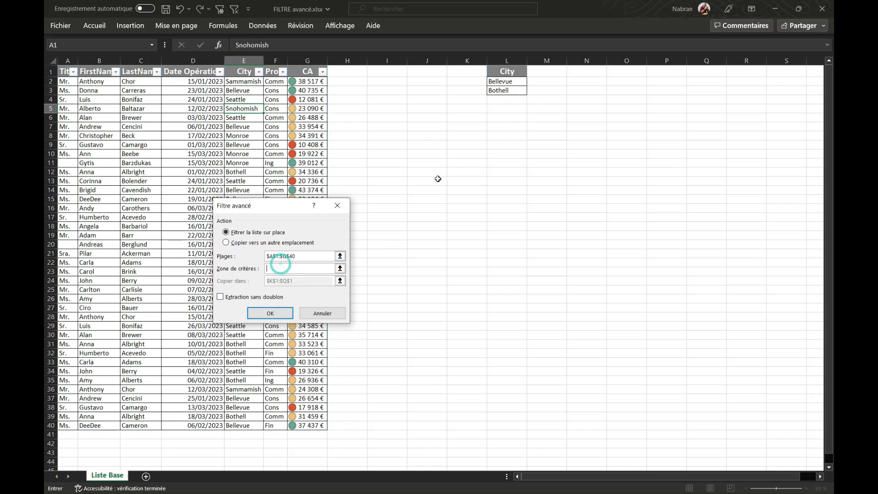
pyautogui.moveTo(507, 73); pyautogui.dragTo(507, 90)
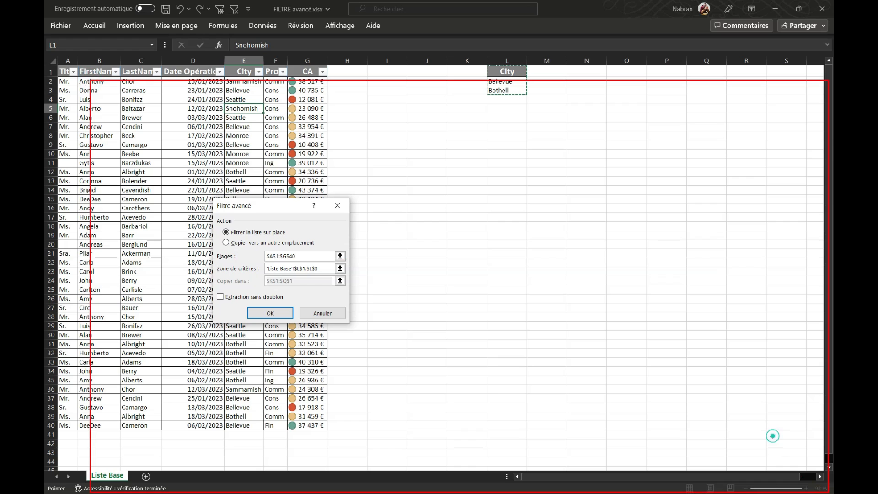
pyautogui.click(270, 313)
pyautogui.moveTo(244, 85); pyautogui.dragTo(244, 253)
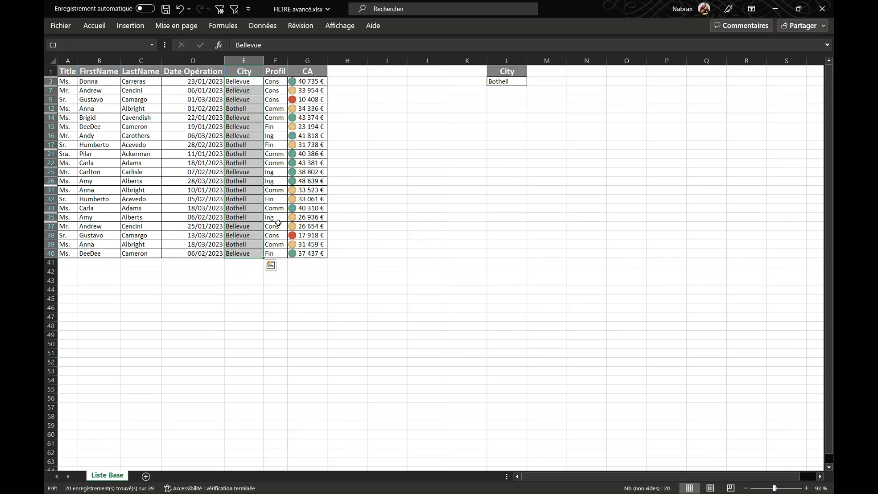
# Copy the CA header into M1 beside the City criteria header, and clear the advanced filter.
pyautogui.click(309, 74)
pyautogui.hotkey('ctrl', 'c')
pyautogui.click(552, 72)
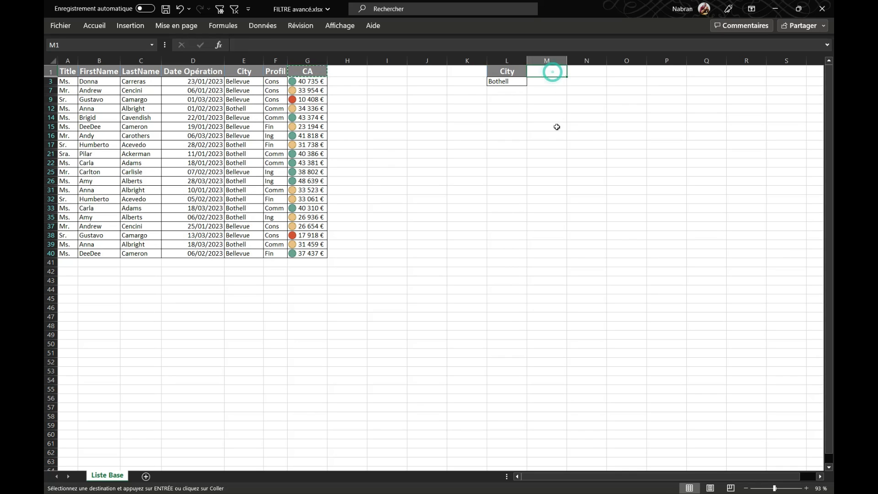
pyautogui.hotkey('ctrl', 'v')
pyautogui.press('ctrl')
pyautogui.press('ctrl')
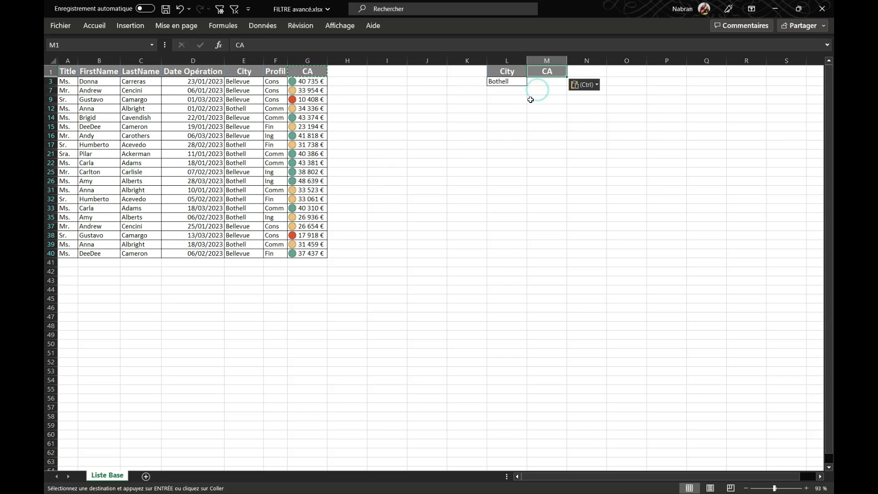
pyautogui.click(236, 13)
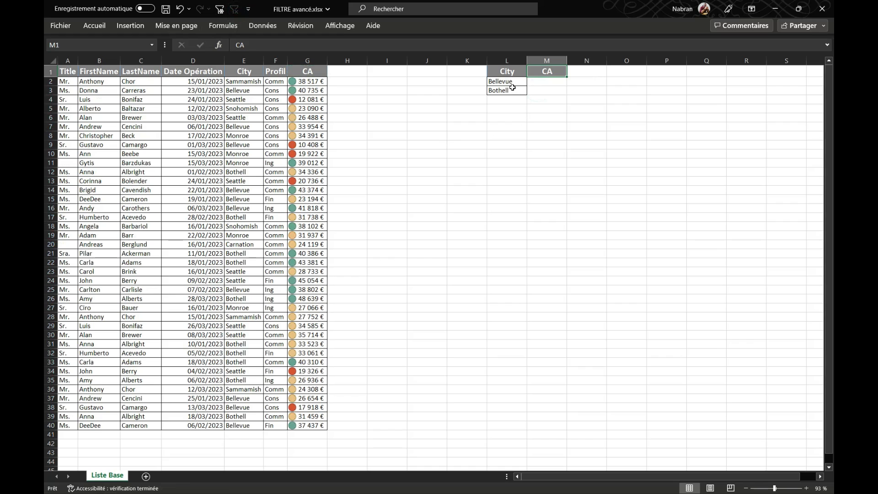
# Widen column M slightly and enter the CA criteria: >=25000 in M2 for Bellevue and >=40000 in M3 for Bothell.
pyautogui.moveTo(514, 82); pyautogui.dragTo(536, 94)
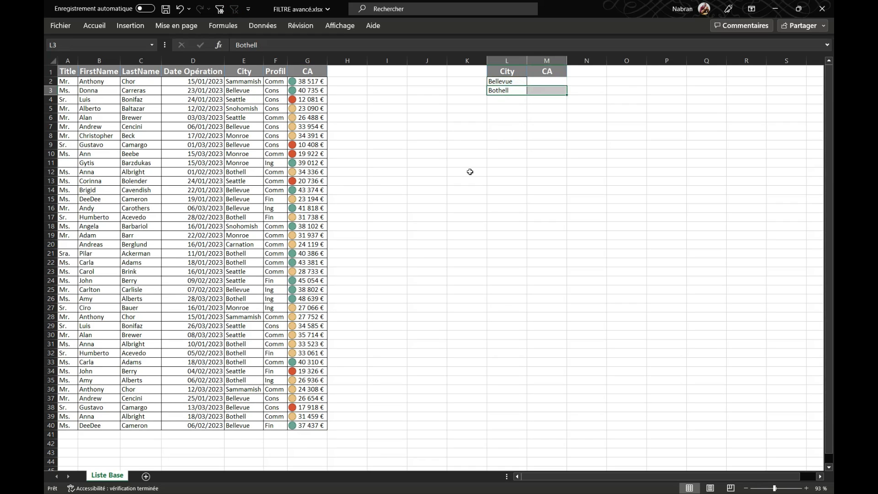
pyautogui.moveTo(567, 61); pyautogui.dragTo(575, 60)
pyautogui.click(514, 82)
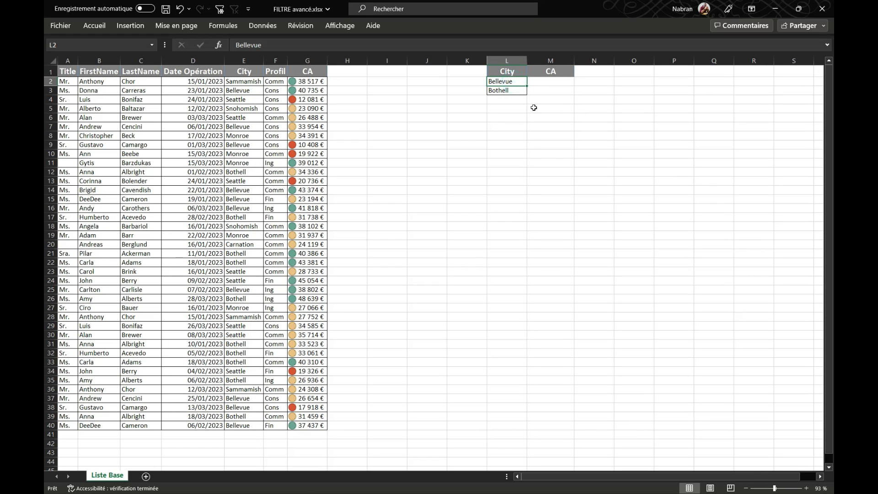
pyautogui.click(553, 82)
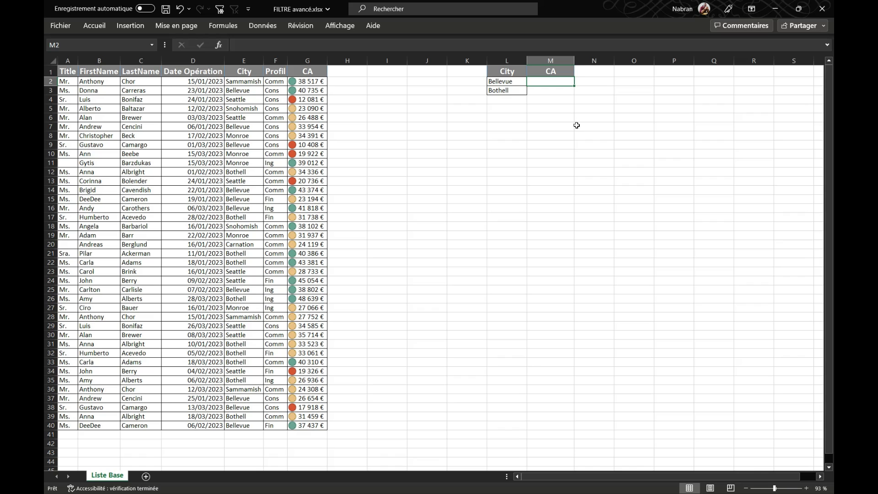
pyautogui.write('>')
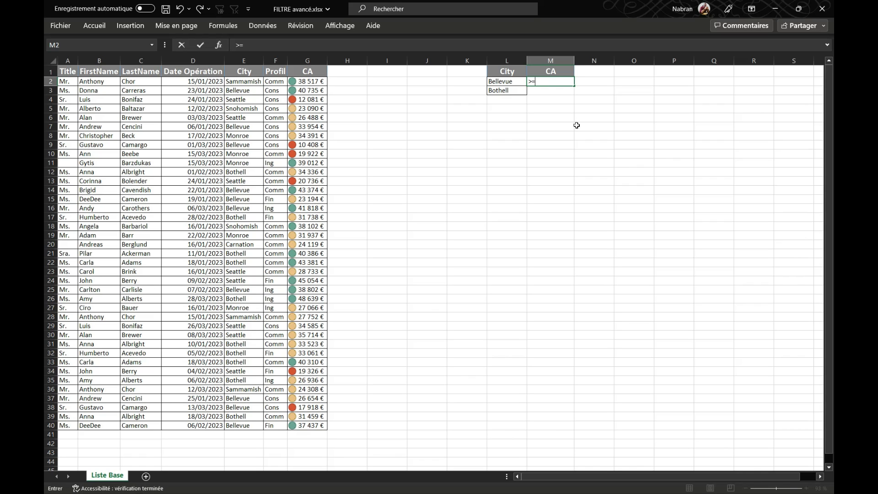
pyautogui.write('=2500')
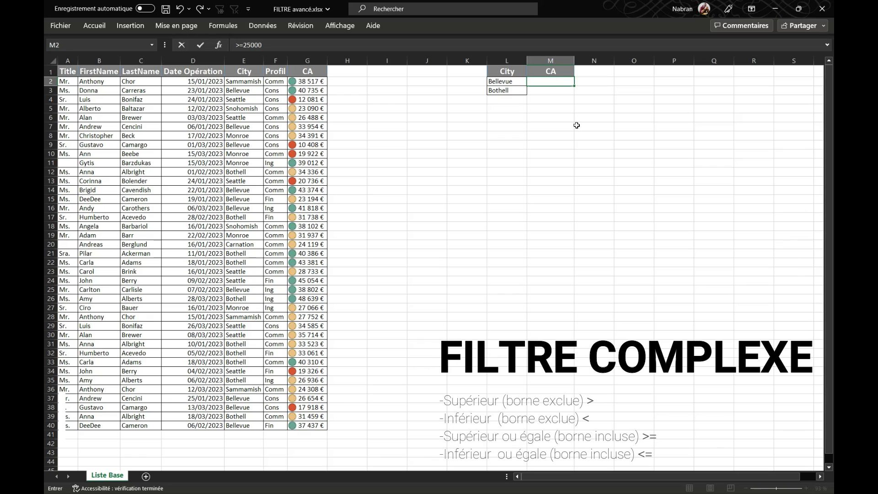
pyautogui.write('0')
pyautogui.press('Return')
pyautogui.write('>')
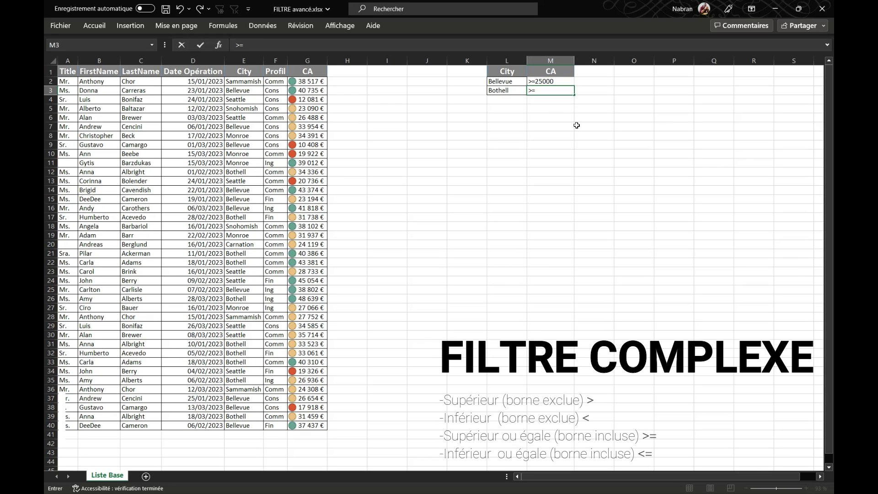
pyautogui.write('=40000')
pyautogui.press('Return')
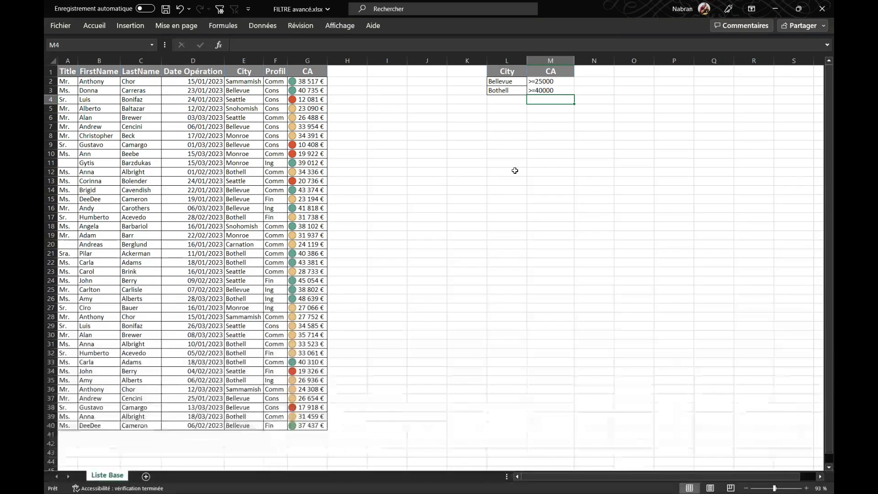
# Run an in-place advanced filter on $A$1:$G$40 with criteria range L1:M3, and check the Bothell rows against their CA.
pyautogui.click(207, 100)
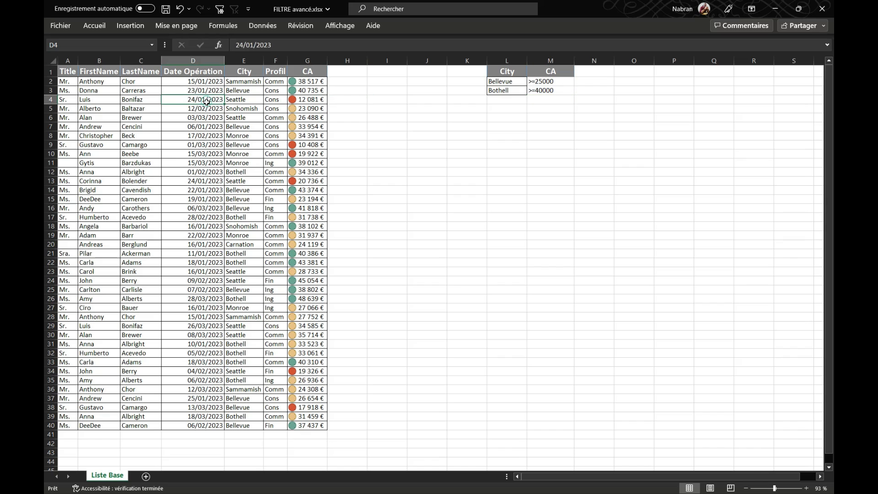
pyautogui.click(218, 9)
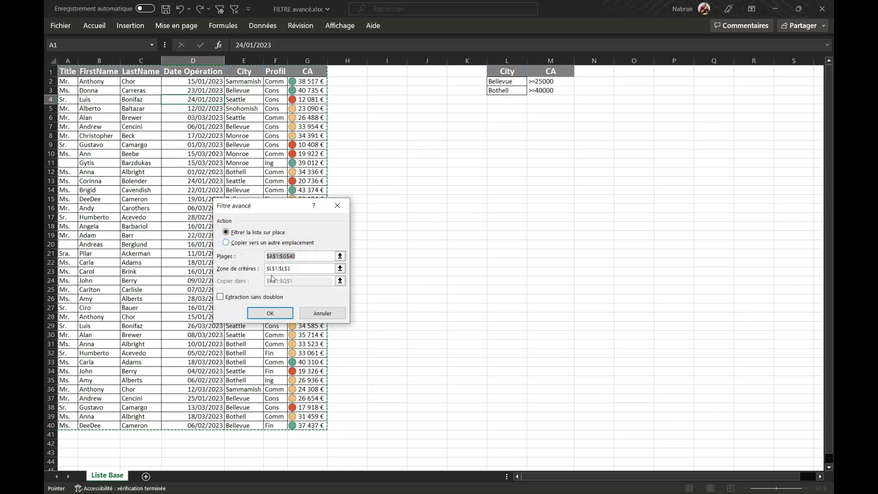
pyautogui.click(295, 269)
pyautogui.moveTo(501, 72); pyautogui.dragTo(568, 88)
pyautogui.click(269, 312)
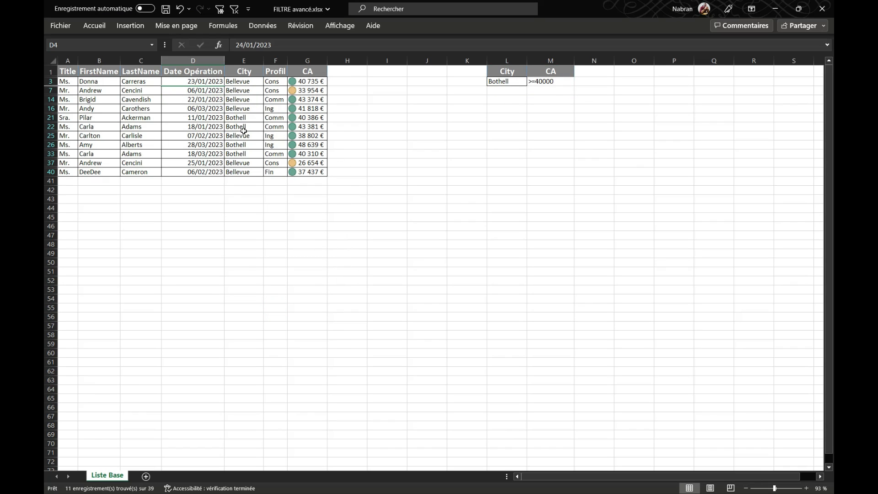
pyautogui.moveTo(245, 126); pyautogui.dragTo(306, 128)
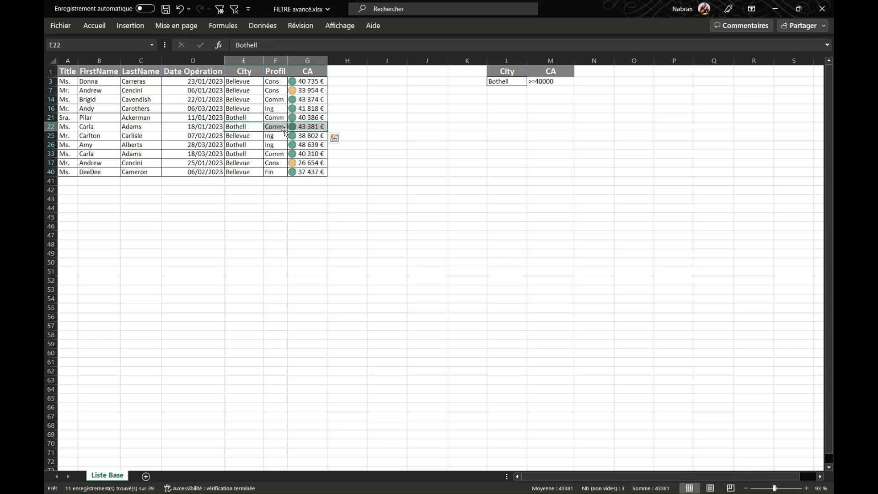
pyautogui.moveTo(235, 119); pyautogui.dragTo(306, 127)
pyautogui.moveTo(248, 156); pyautogui.dragTo(307, 154)
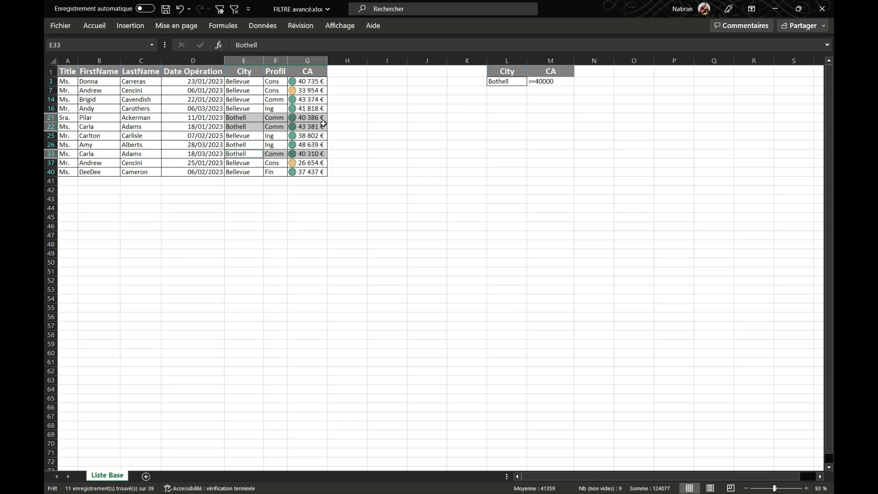
# Clear the filter and copy the Date Opération header into M1 and N1, fitting both column widths to the text.
pyautogui.click(234, 9)
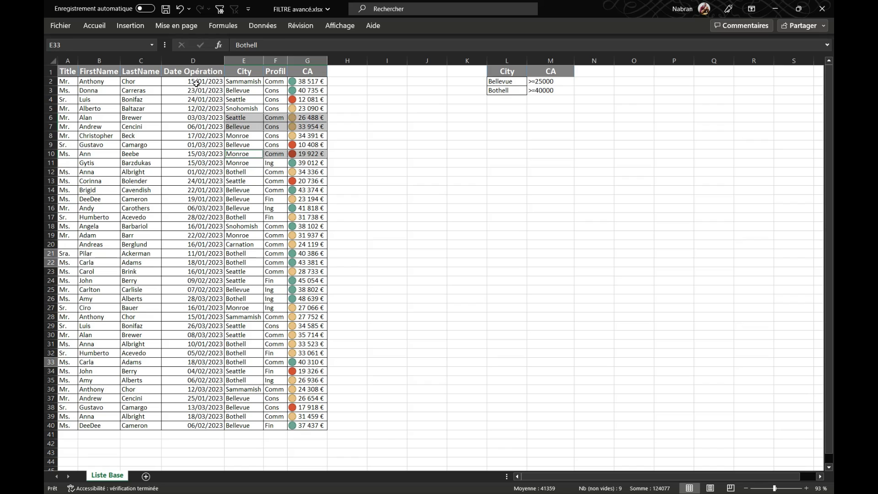
pyautogui.moveTo(195, 83); pyautogui.dragTo(201, 300)
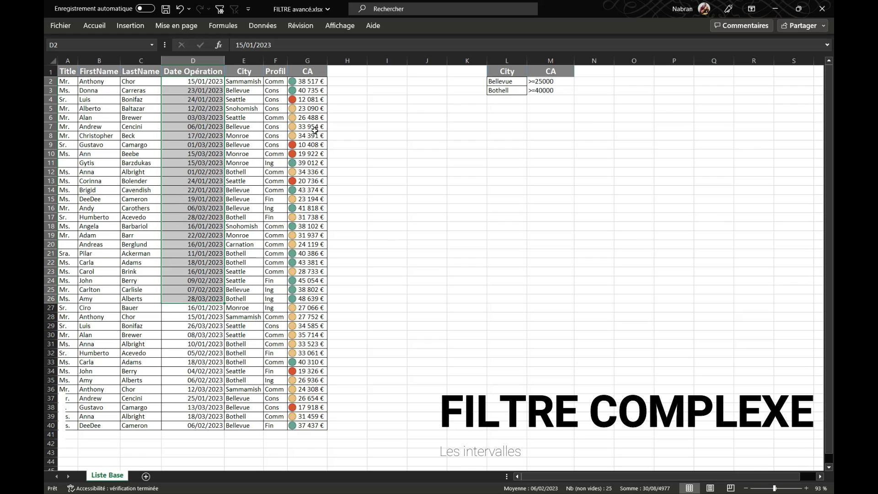
pyautogui.click(199, 72)
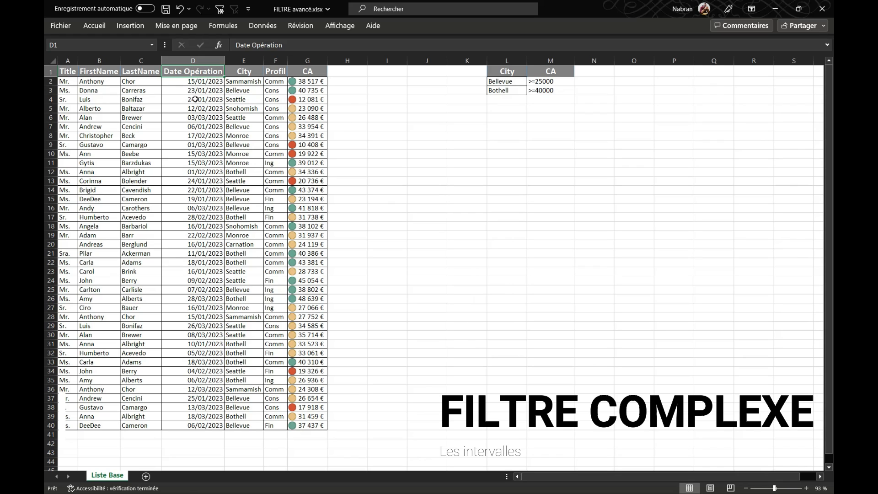
pyautogui.hotkey('ctrl', 'c')
pyautogui.click(553, 72)
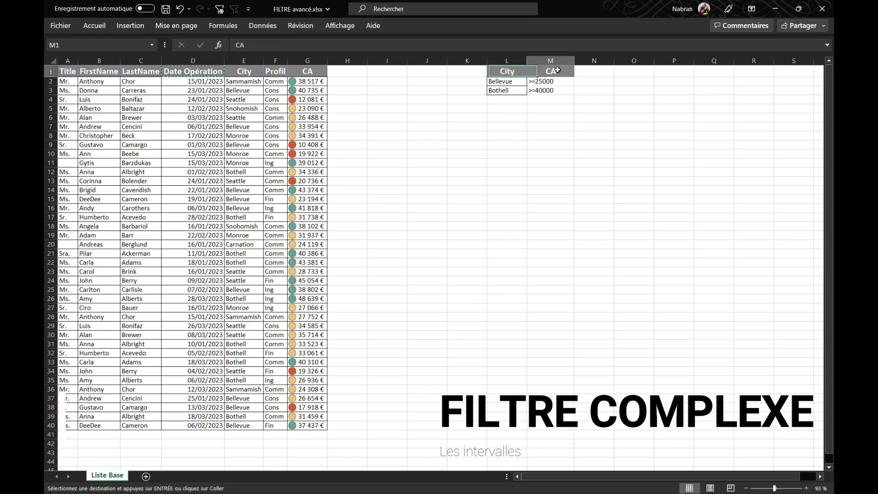
pyautogui.hotkey('ctrl', 'v')
pyautogui.click(593, 73)
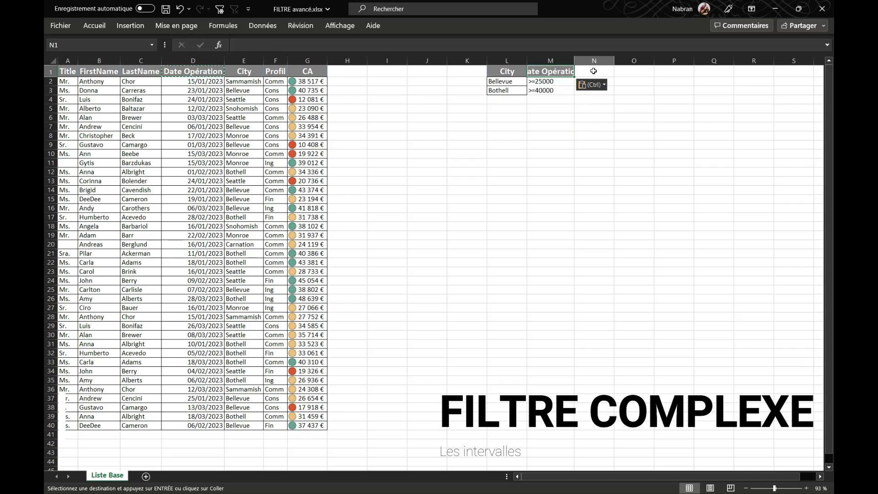
pyautogui.hotkey('ctrl', 'v')
pyautogui.press('ctrl')
pyautogui.press('ctrl')
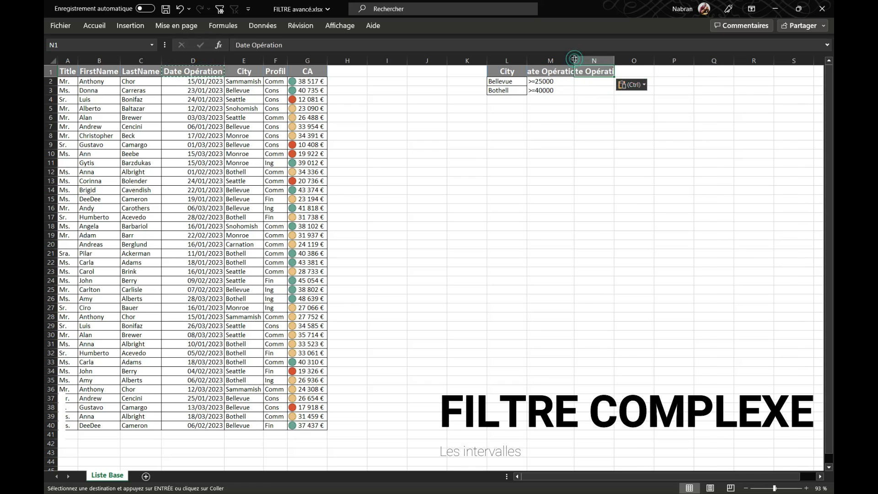
pyautogui.doubleClick(574, 60)
pyautogui.doubleClick(630, 61)
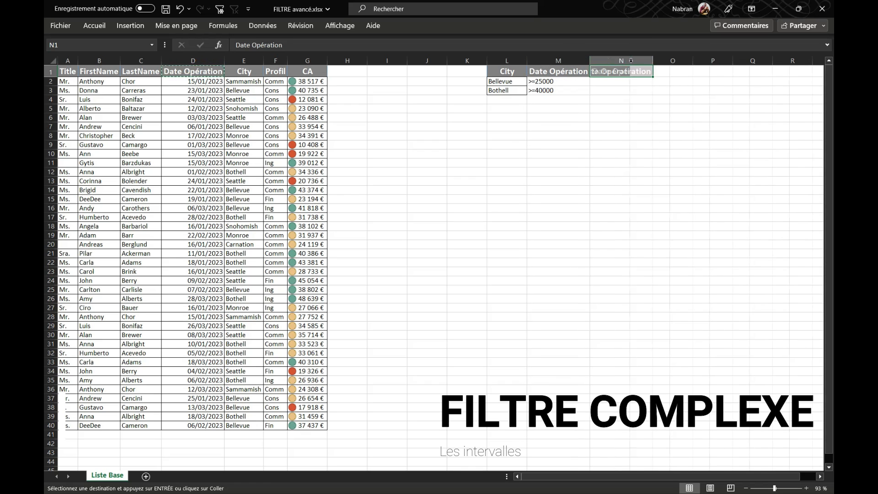
# Clear the old Bothell criteria row and column L, move the two Date Opération columns to start at L1, and autofit column L.
pyautogui.click(497, 91)
pyautogui.moveTo(498, 93); pyautogui.dragTo(578, 92)
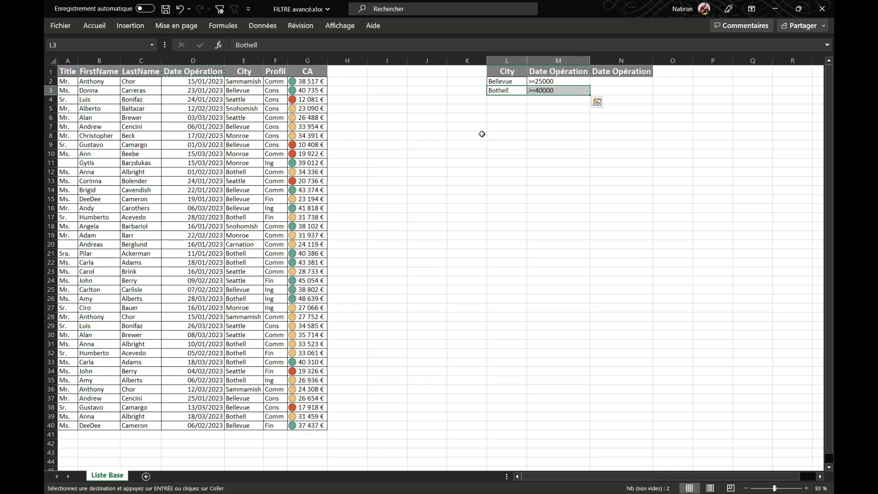
pyautogui.press('Delete')
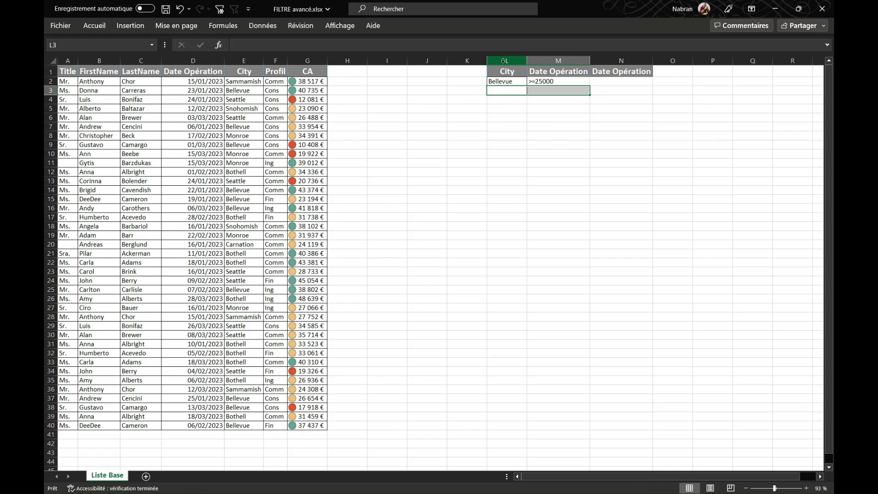
pyautogui.click(504, 59)
pyautogui.press('Delete')
pyautogui.click(554, 83)
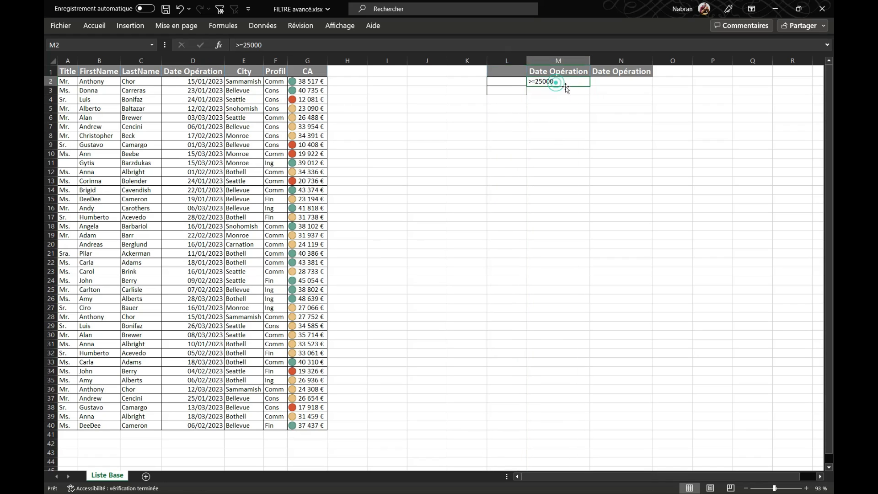
pyautogui.moveTo(572, 75); pyautogui.dragTo(511, 90)
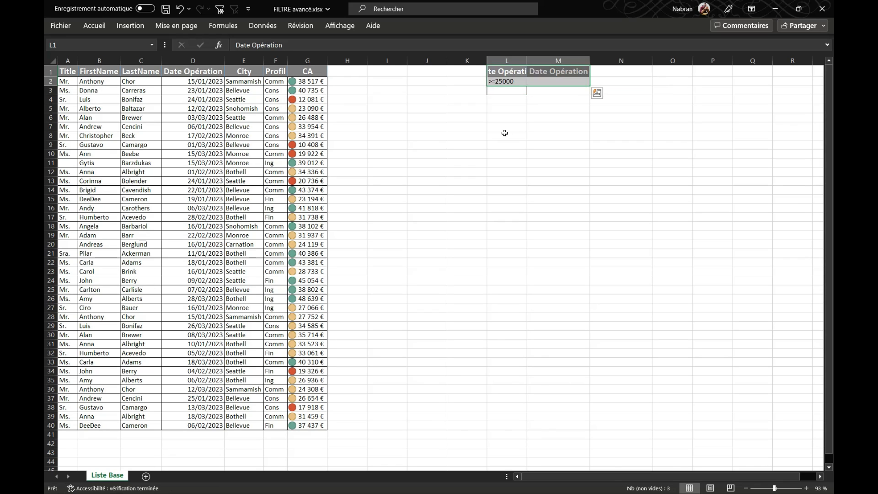
pyautogui.click(539, 95)
pyautogui.doubleClick(526, 60)
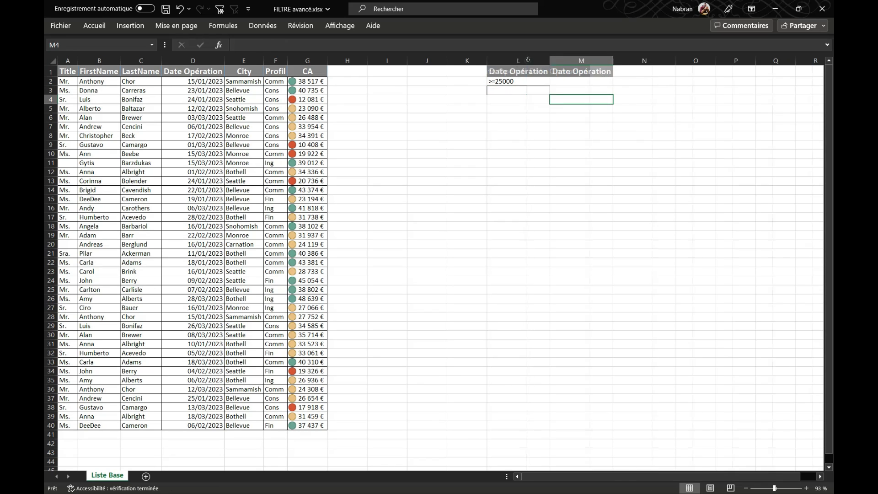
# Enter >=1/2/2023 as the start date criterion in L2 and fill it across into M2.
pyautogui.click(497, 81)
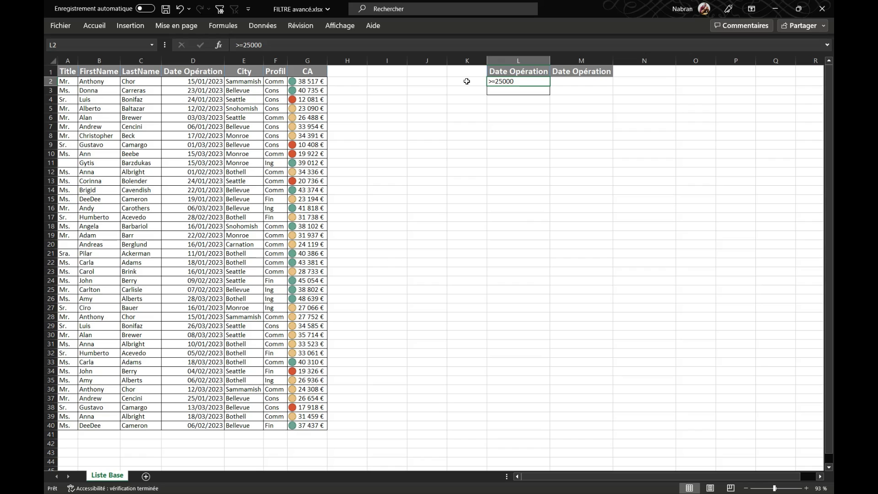
pyautogui.write('>=1/2')
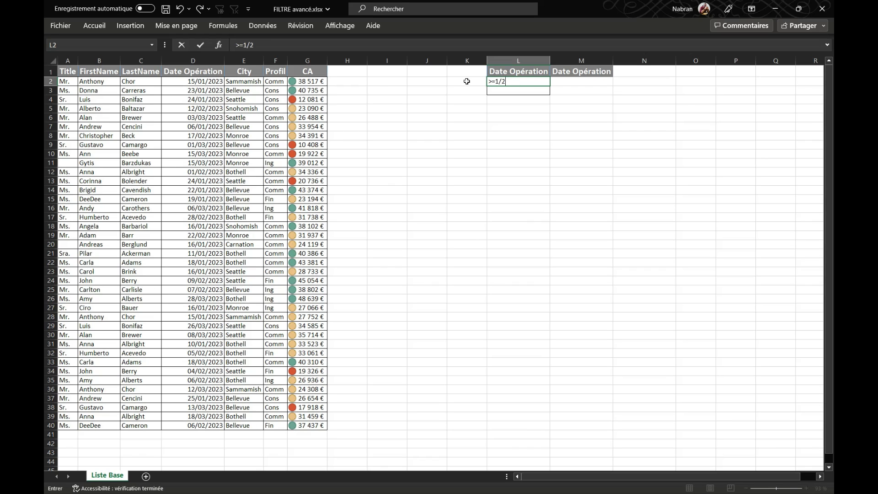
pyautogui.write('/2020')
pyautogui.click(589, 81)
pyautogui.click(530, 83)
pyautogui.moveTo(551, 85); pyautogui.dragTo(596, 82)
pyautogui.click(579, 82)
# Change the criterion in M2 to <1/3/2023 and review the interval criteria in L1:M2.
pyautogui.doubleClick(555, 82)
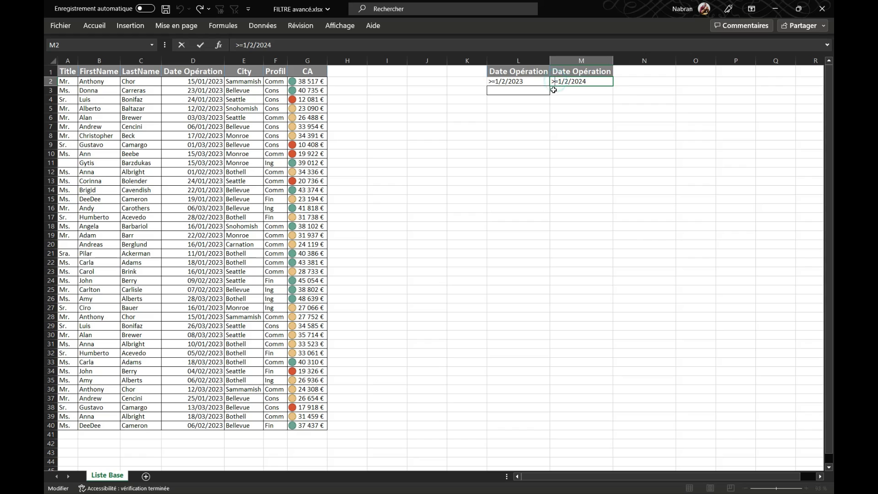
pyautogui.moveTo(559, 82); pyautogui.dragTo(553, 84)
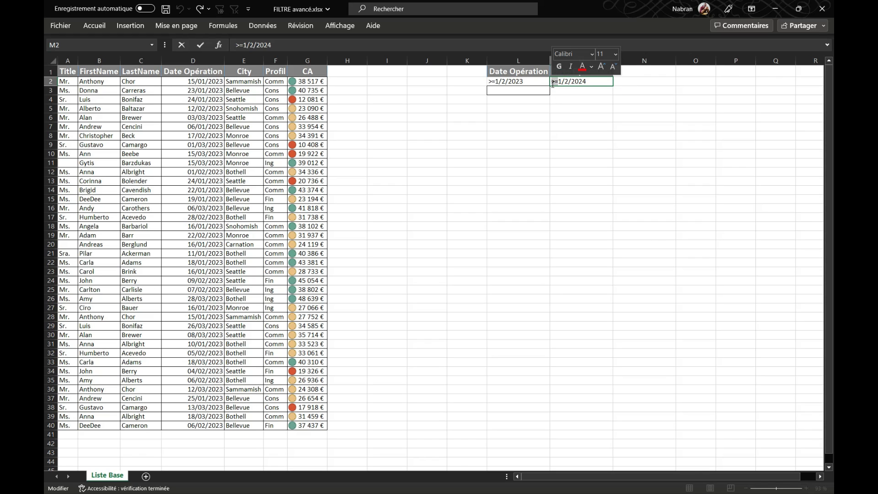
pyautogui.write('<')
pyautogui.click(563, 81)
pyautogui.moveTo(566, 83); pyautogui.dragTo(562, 83)
pyautogui.write('3')
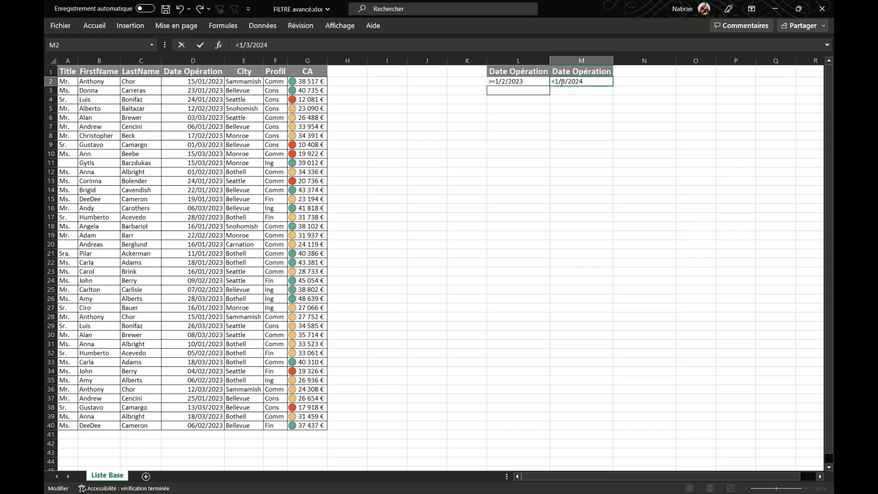
pyautogui.click(590, 82)
pyautogui.click(641, 88)
pyautogui.moveTo(526, 74); pyautogui.dragTo(578, 87)
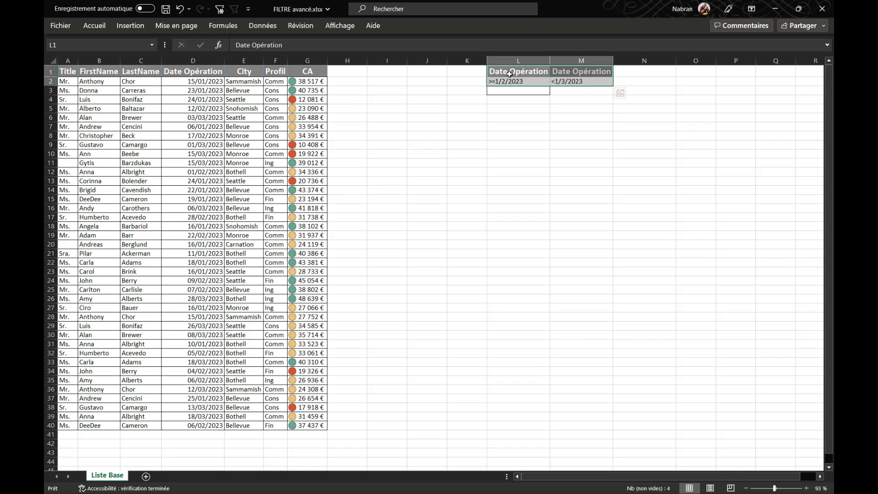
# Run an in-place advanced filter on $A$1:$G$40 with criteria range L1:M2, and check the filtered Date Opération values.
pyautogui.click(243, 109)
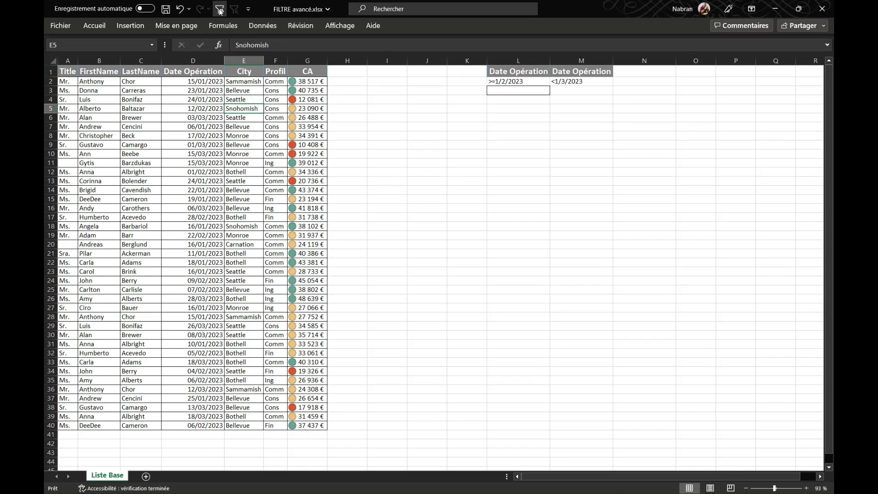
pyautogui.click(220, 10)
pyautogui.click(305, 268)
pyautogui.doubleClick(294, 268)
pyautogui.click(568, 88)
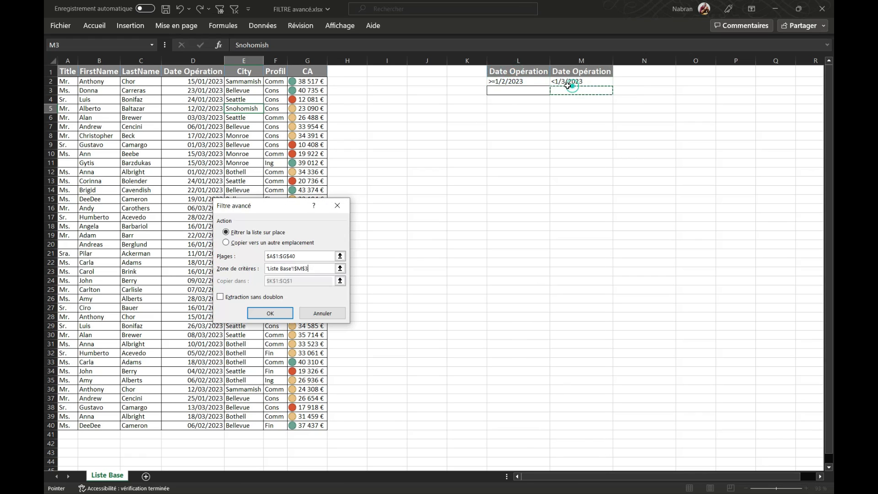
pyautogui.doubleClick(316, 268)
pyautogui.moveTo(519, 72); pyautogui.dragTo(581, 82)
pyautogui.click(269, 313)
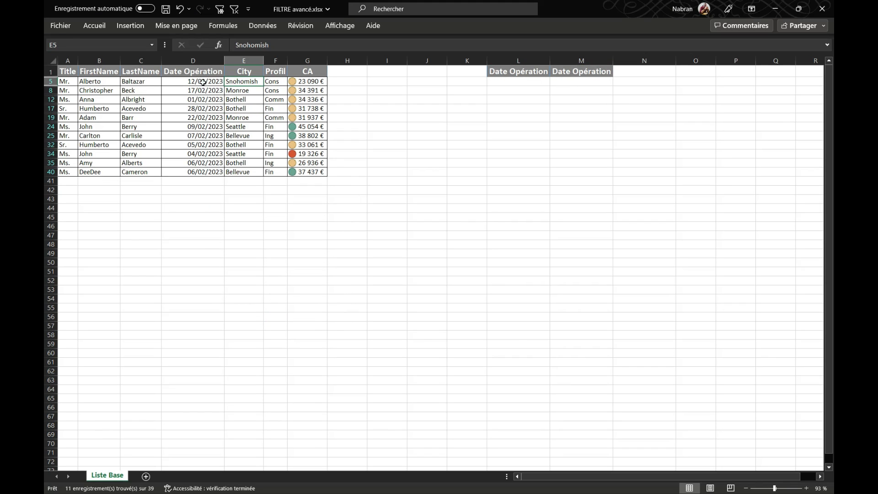
pyautogui.moveTo(203, 83); pyautogui.dragTo(201, 172)
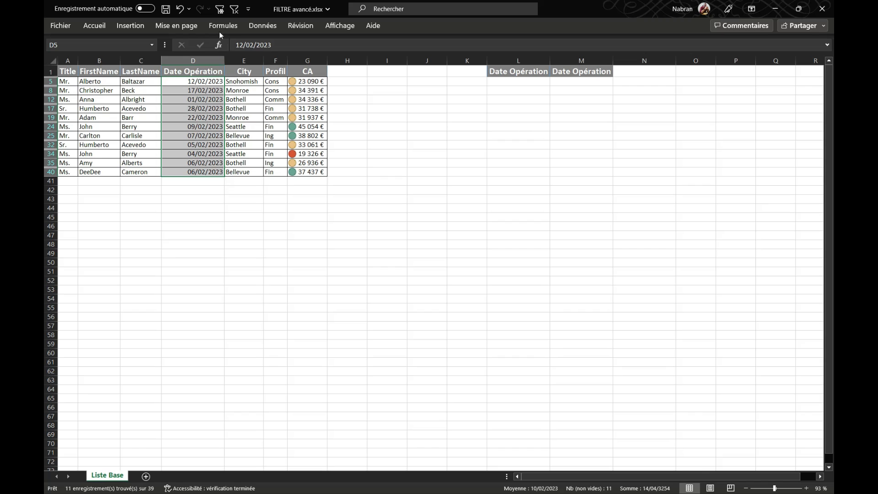
# Clear the advanced filter from the table and select the interval criteria in L2:M2.
pyautogui.click(234, 9)
pyautogui.moveTo(513, 81); pyautogui.dragTo(562, 81)
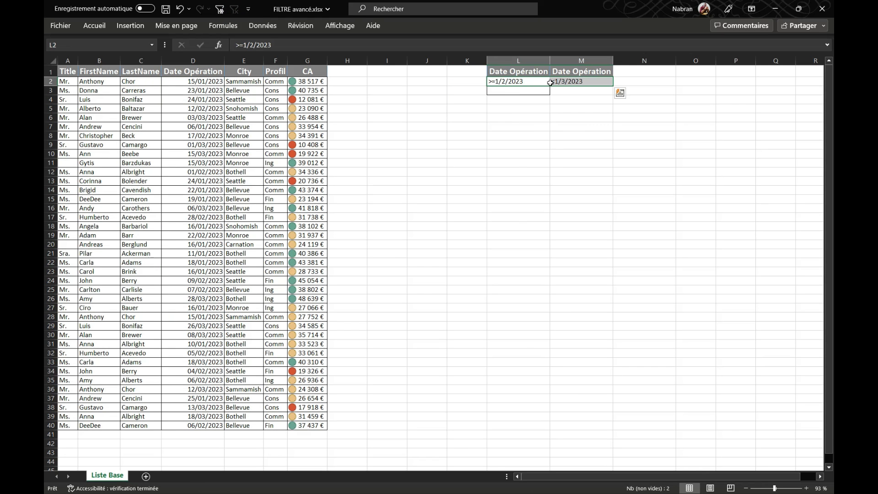
# Copy the City header and the Sammamish value from E1:E2 into K1:K2 beside the date criteria.
pyautogui.moveTo(250, 71); pyautogui.dragTo(250, 81)
pyautogui.hotkey('ctrl', 'c')
pyautogui.click(462, 67)
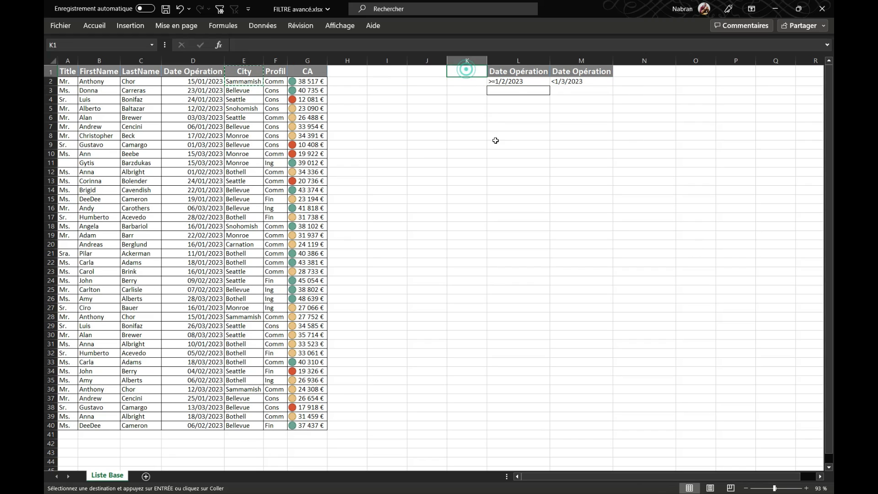
pyautogui.hotkey('ctrl', 'v')
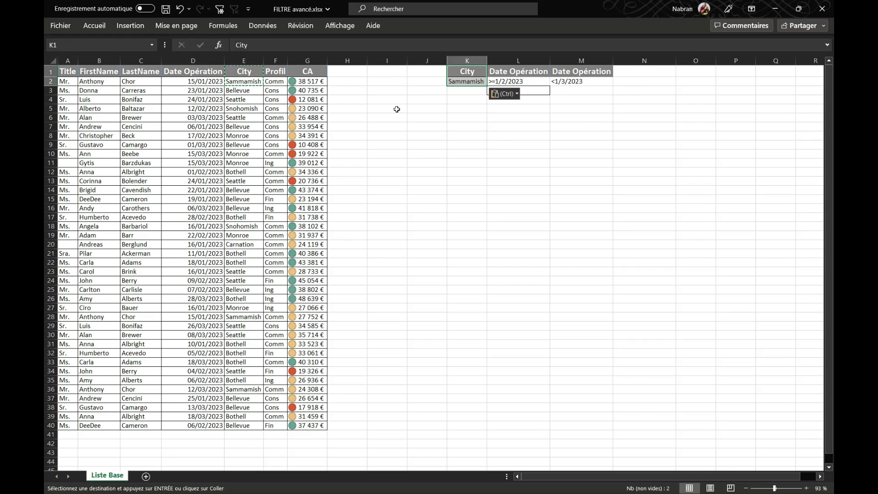
# Copy the Seattle value from the City column into K3 as a second city criterion.
pyautogui.click(563, 118)
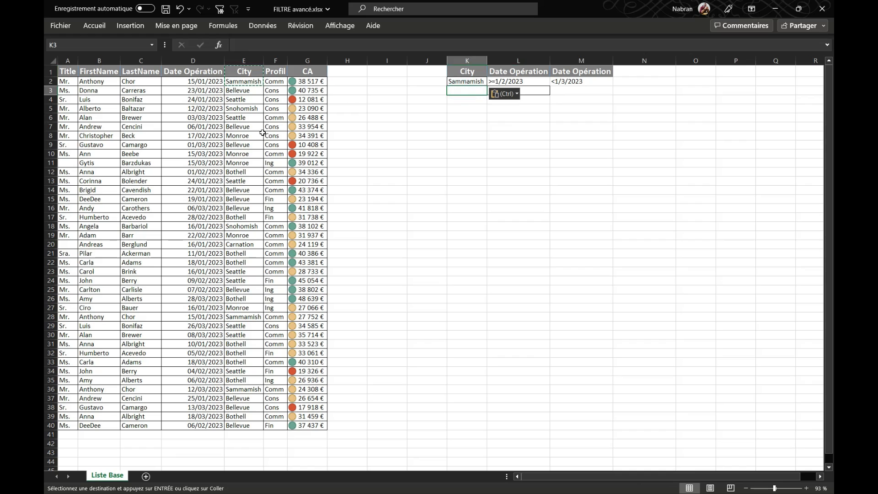
pyautogui.click(240, 117)
pyautogui.hotkey('ctrl', 'c')
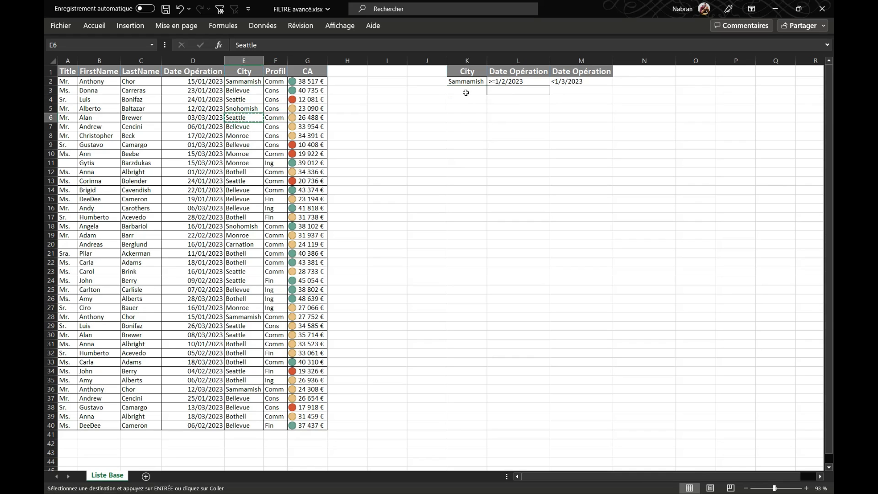
pyautogui.click(464, 91)
pyautogui.hotkey('ctrl', 'v')
# Copy the date interval criteria from L2:M2 into the Seattle row at L3:M3.
pyautogui.moveTo(519, 81); pyautogui.dragTo(597, 85)
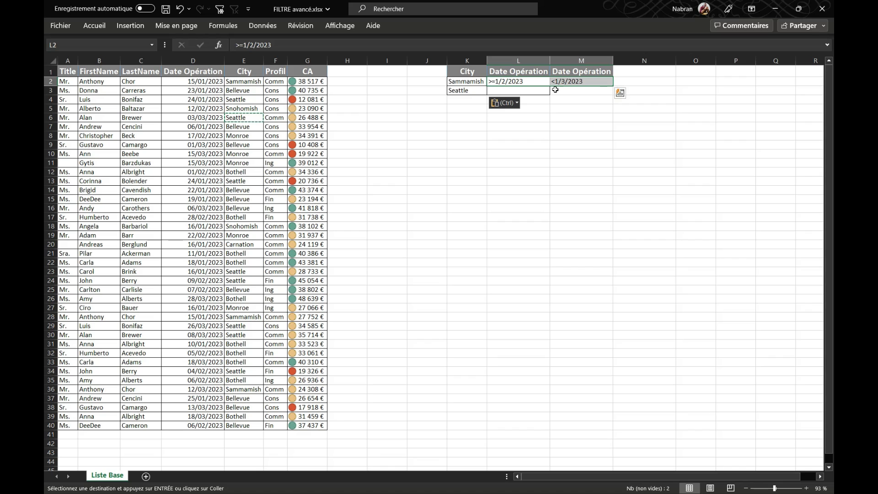
pyautogui.hotkey('ctrl', 'c')
pyautogui.click(526, 90)
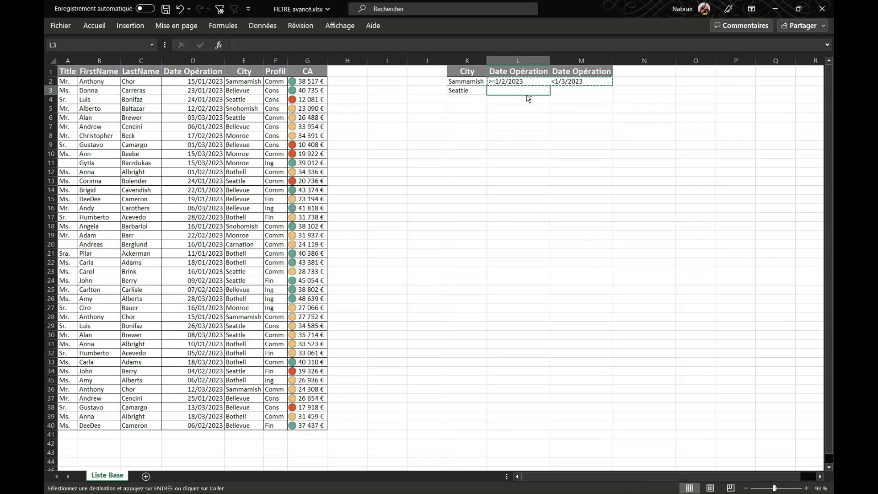
pyautogui.hotkey('ctrl', 'v')
pyautogui.click(507, 89)
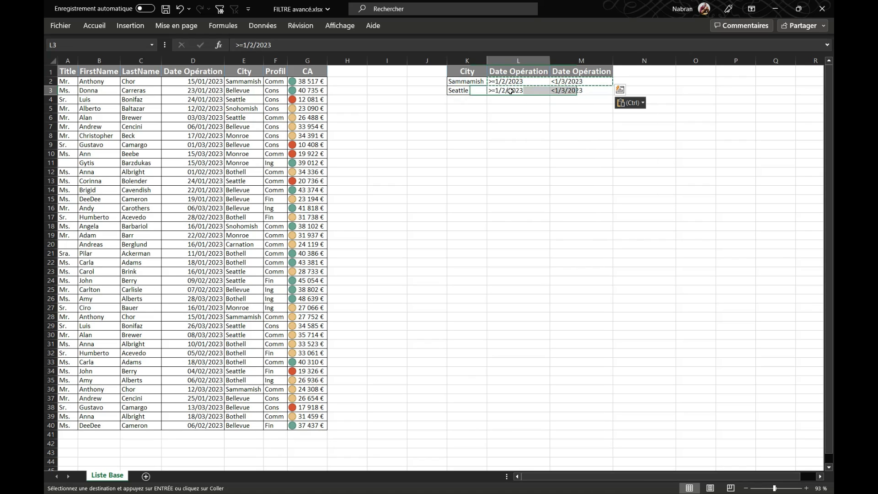
pyautogui.press('Escape')
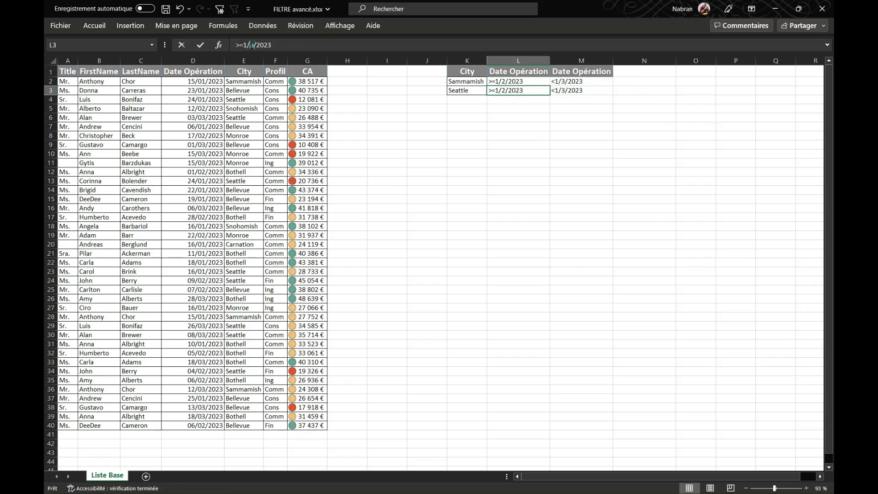
# Change the Seattle date criteria to >=1/1/2023 in L3 and <1/1/2023 in M3.
pyautogui.click(251, 44)
pyautogui.press('Delete')
pyautogui.write('1')
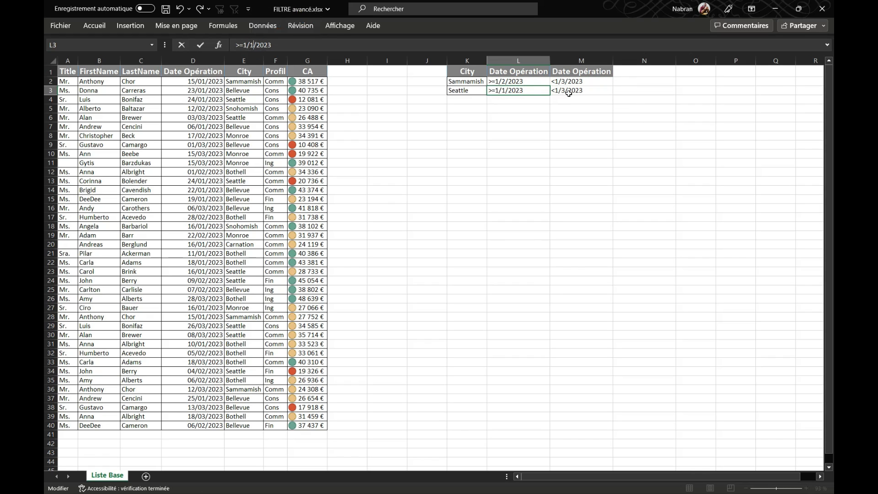
pyautogui.click(554, 91)
pyautogui.click(244, 44)
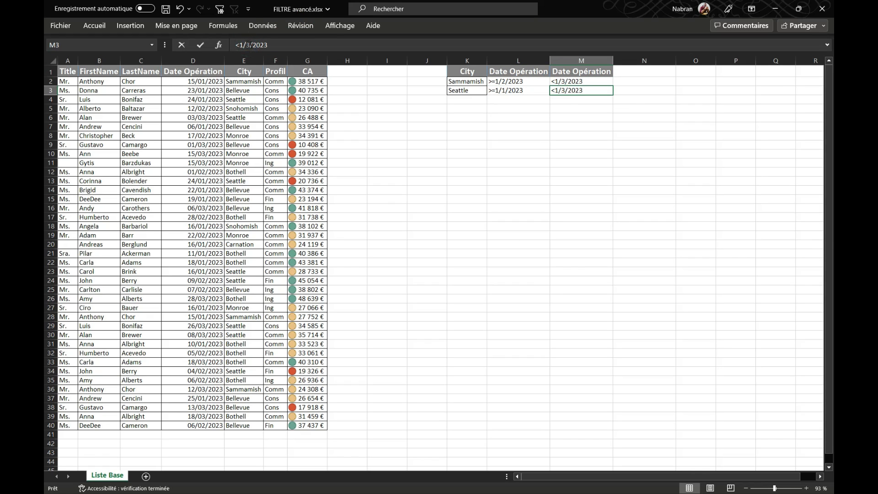
pyautogui.press('Delete')
pyautogui.write('1')
# Run an in-place advanced filter on $A$1:$G$40 with criteria range K1:M3, and clear the filter.
pyautogui.click(206, 118)
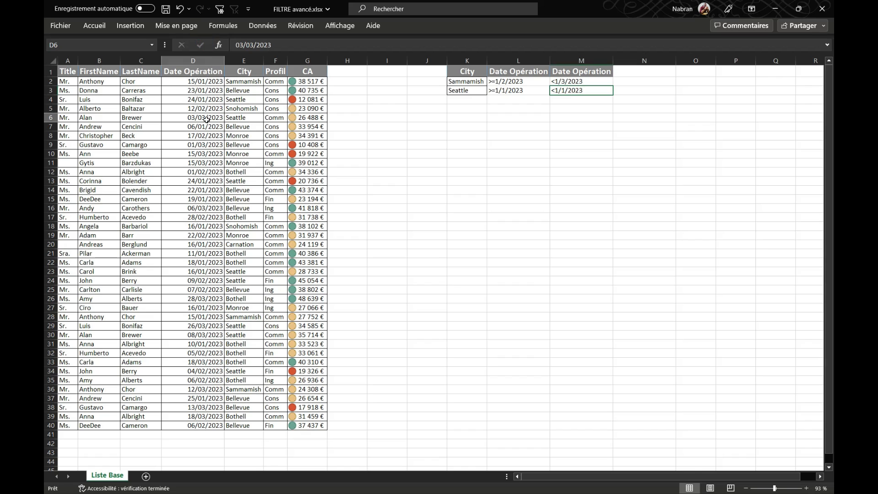
pyautogui.click(218, 9)
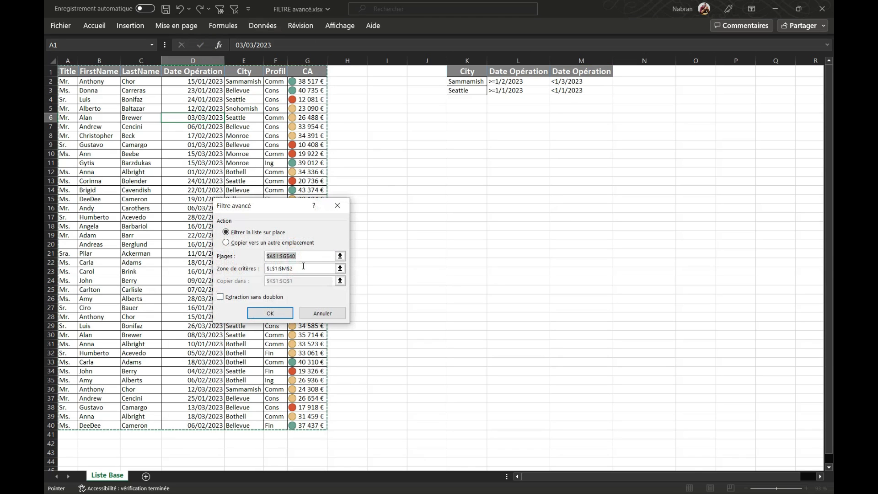
pyautogui.click(303, 268)
pyautogui.doubleClick(303, 269)
pyautogui.moveTo(468, 70); pyautogui.dragTo(587, 90)
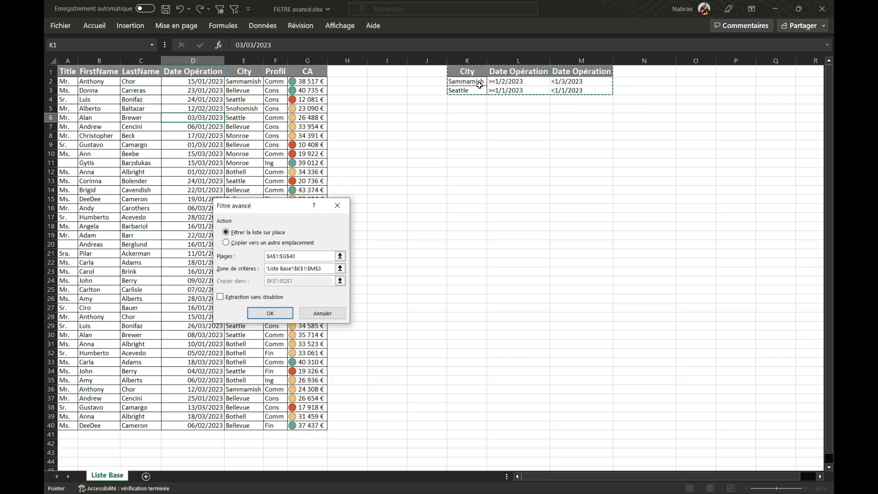
pyautogui.click(270, 313)
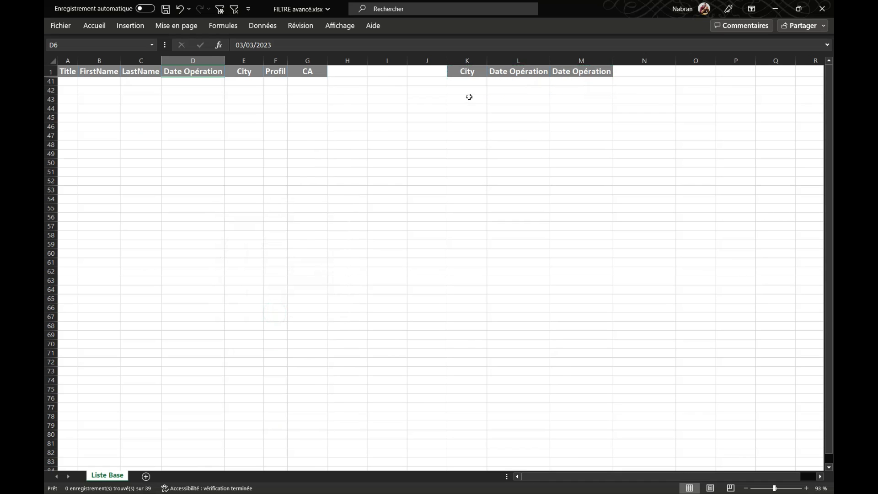
pyautogui.click(234, 8)
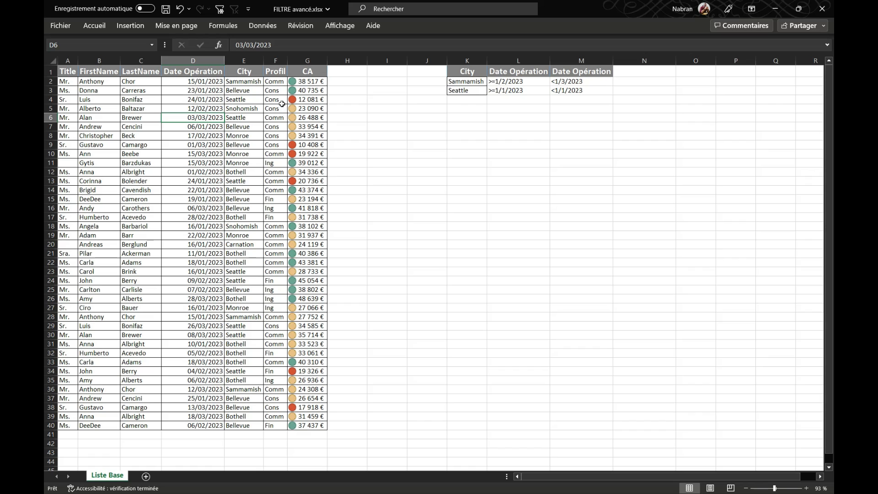
# Filter the table by the Sammamish value in the City column to examine its operation dates, and clear the filter.
pyautogui.click(196, 73)
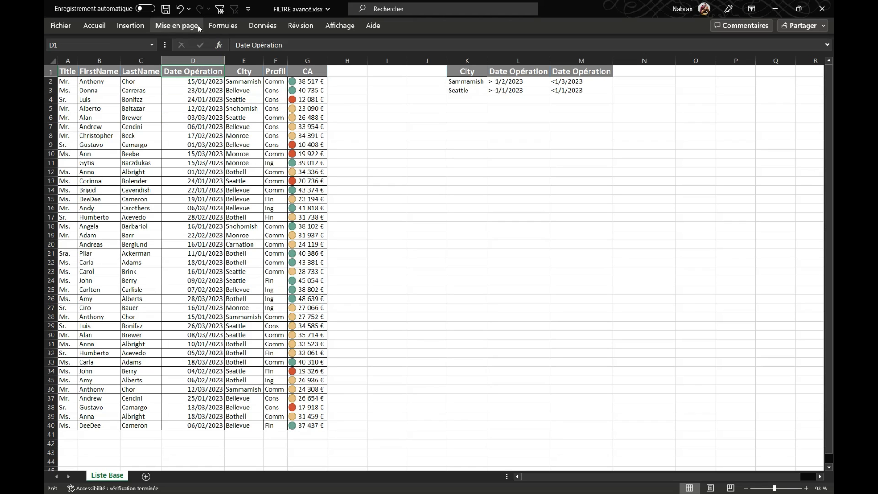
pyautogui.rightClick(249, 83)
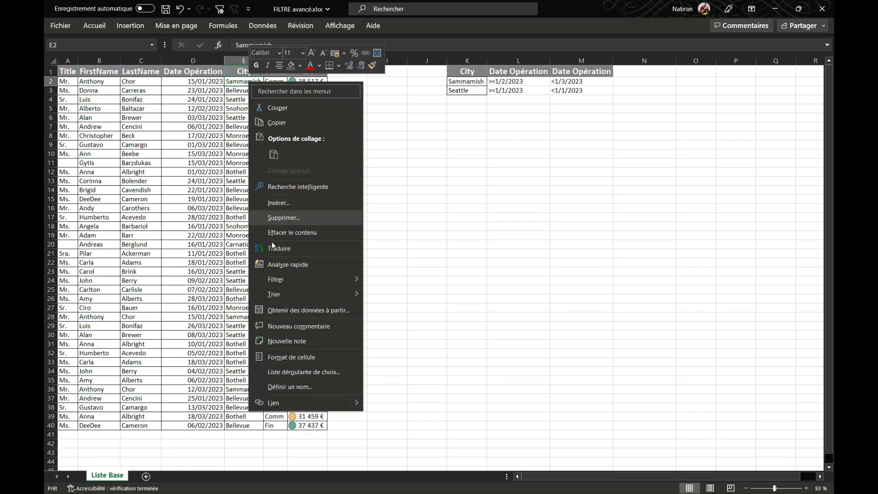
pyautogui.moveTo(348, 282)
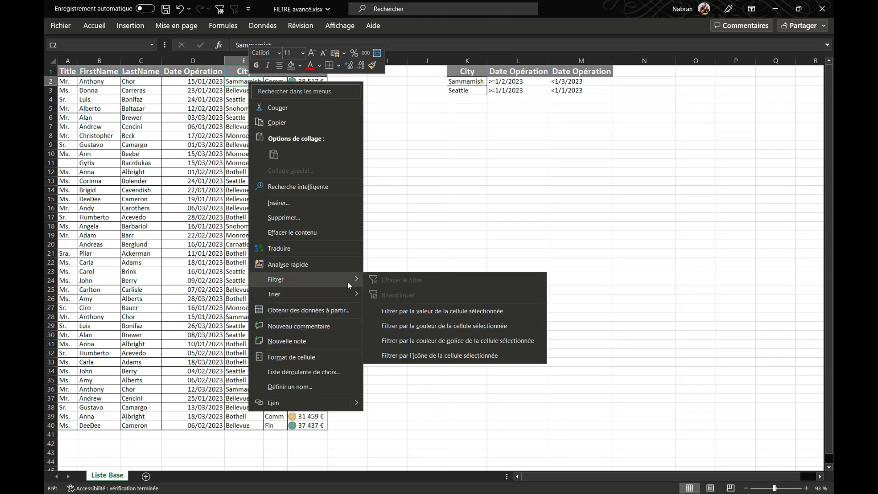
pyautogui.click(425, 314)
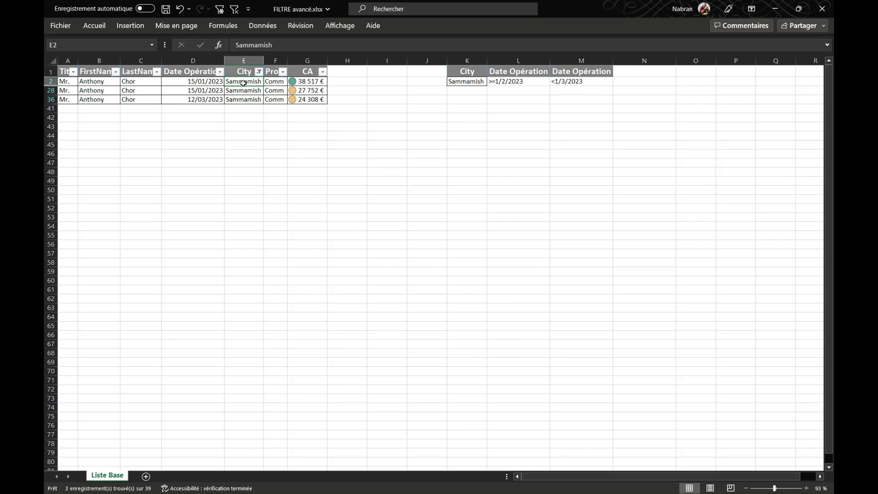
pyautogui.moveTo(243, 83); pyautogui.dragTo(243, 99)
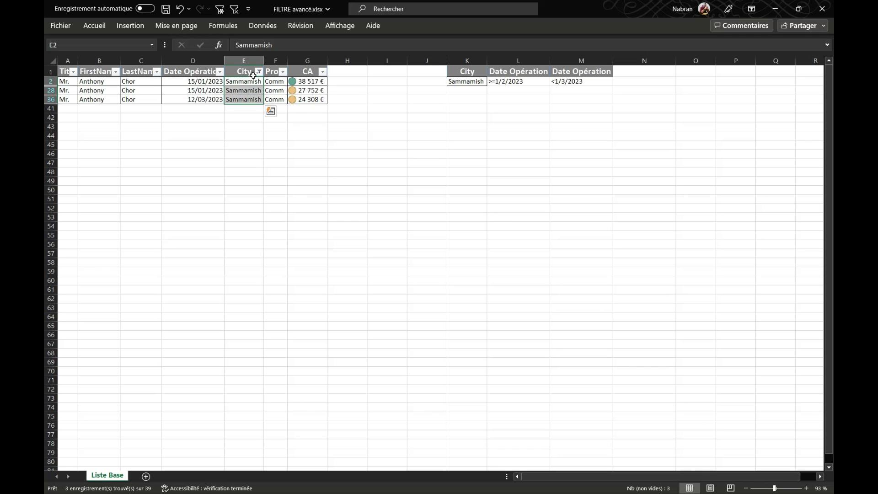
pyautogui.click(234, 9)
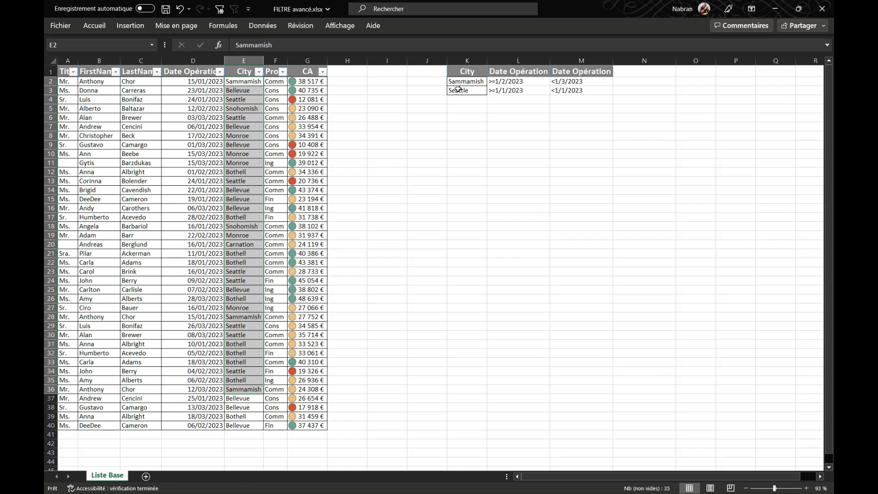
# Filter the City column to Seattle only to examine its operation dates, and clear the filter.
pyautogui.click(458, 89)
pyautogui.click(259, 71)
pyautogui.click(154, 193)
pyautogui.click(154, 247)
pyautogui.click(201, 331)
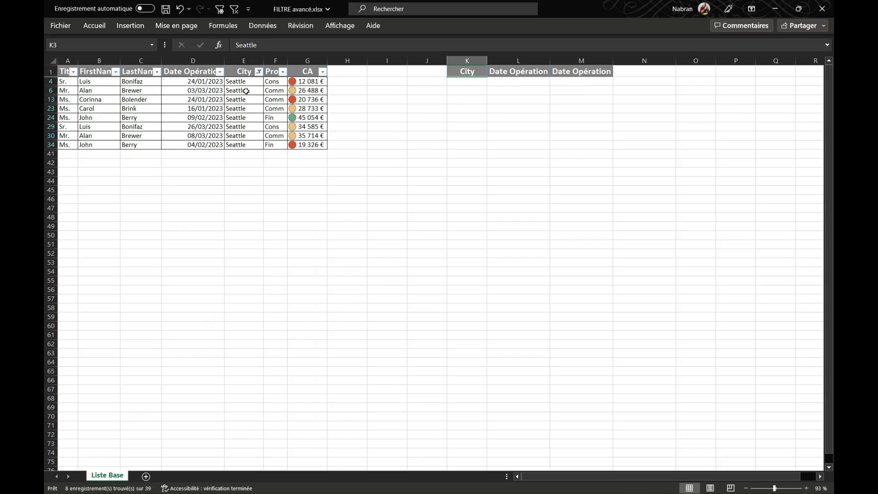
pyautogui.click(198, 81)
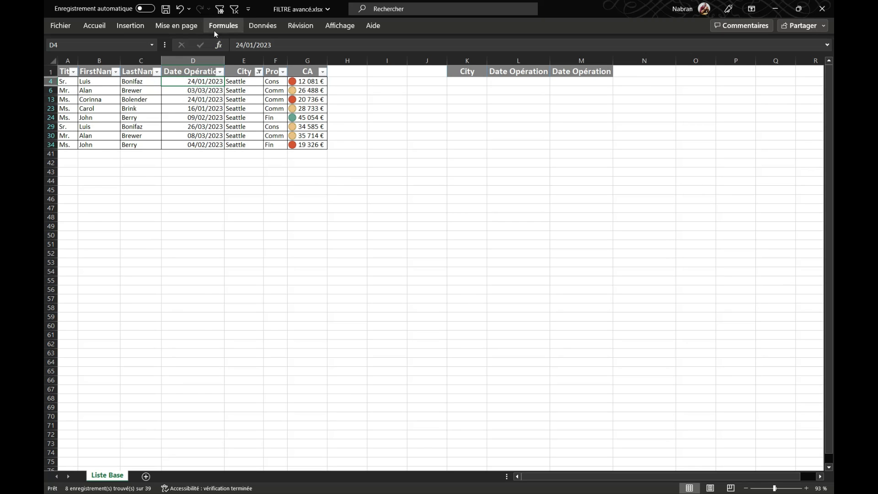
pyautogui.click(234, 9)
# Change the Seattle end date criterion in M3 to <1/2/2023.
pyautogui.click(508, 89)
pyautogui.moveTo(554, 90); pyautogui.dragTo(556, 91)
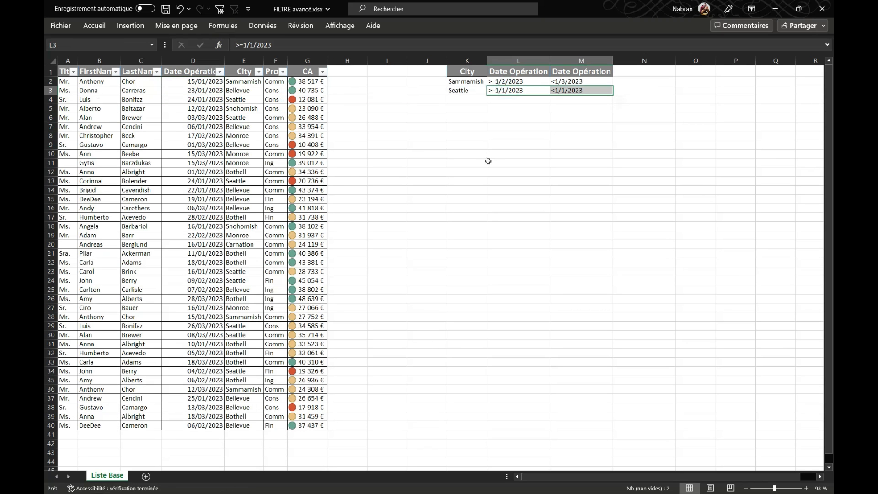
pyautogui.doubleClick(563, 90)
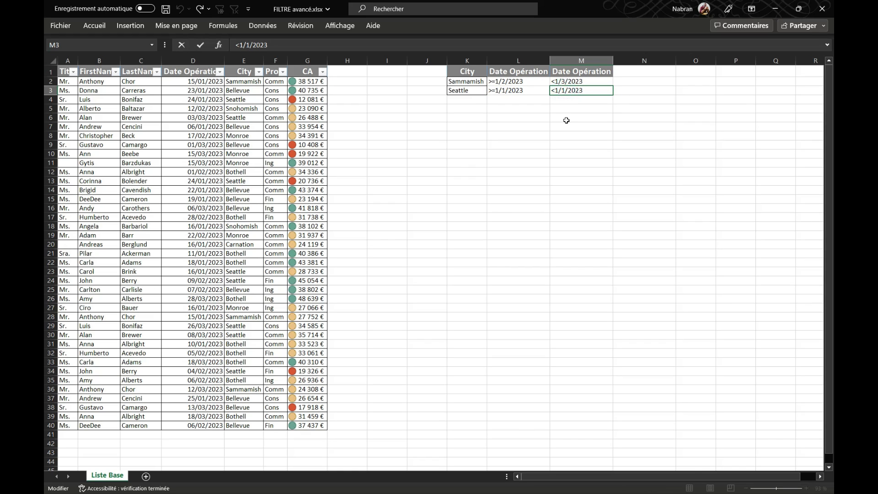
pyautogui.press('Return')
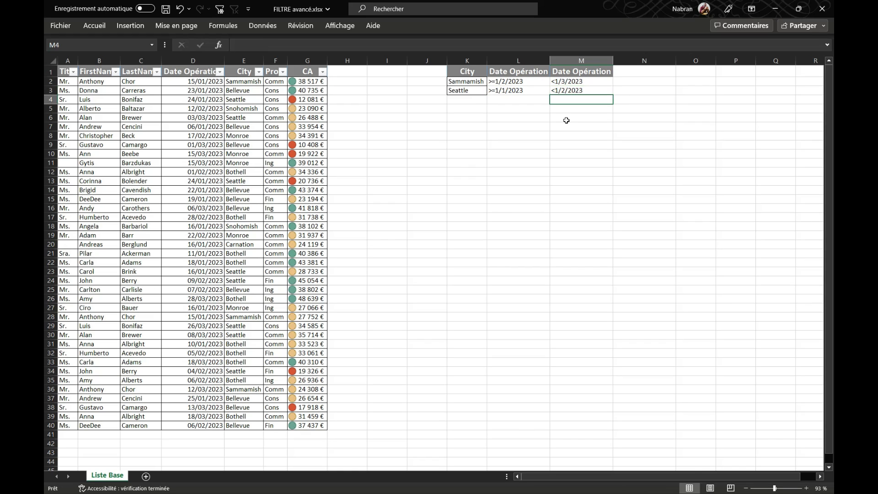
# Run an in-place advanced filter on the table using the corrected city and date criteria in K1:M3.
pyautogui.click(241, 117)
pyautogui.click(220, 9)
pyautogui.click(293, 269)
pyautogui.moveTo(479, 72); pyautogui.dragTo(594, 91)
pyautogui.click(270, 315)
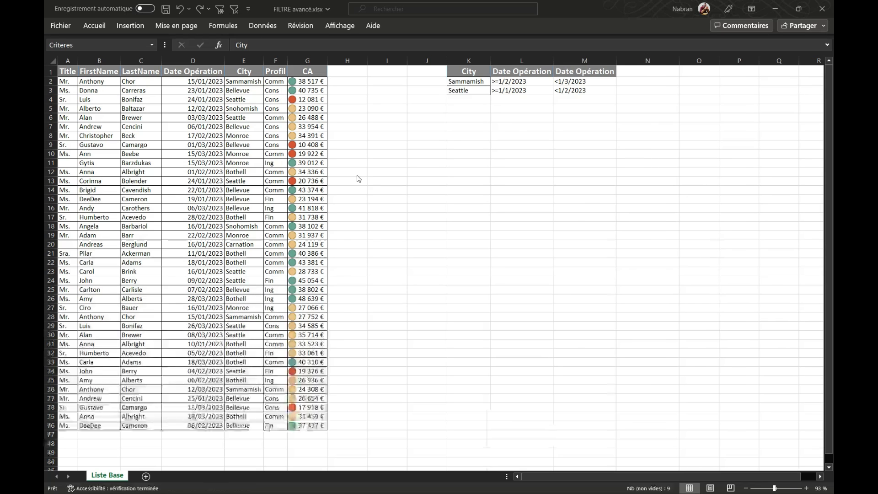
# Review the date interval criteria under both Date Opération headers and the Seattle criteria row K3:M3.
pyautogui.click(516, 123)
pyautogui.moveTo(520, 70); pyautogui.dragTo(604, 98)
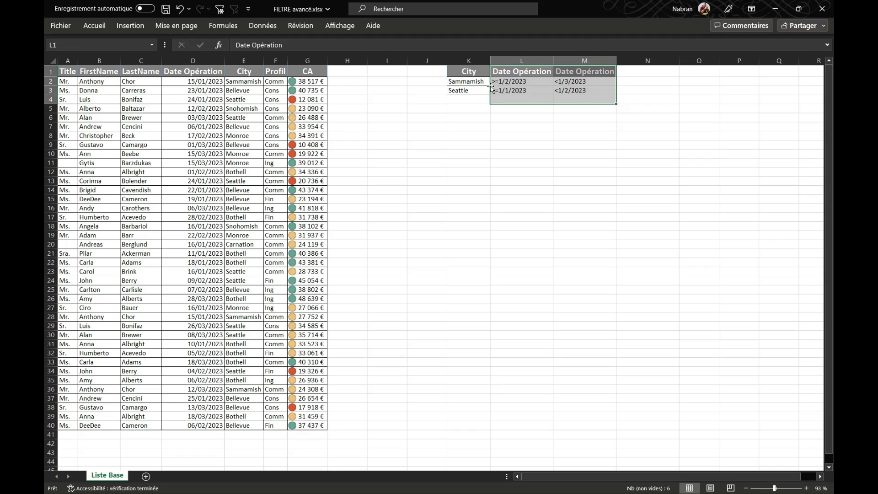
pyautogui.moveTo(474, 91); pyautogui.dragTo(584, 91)
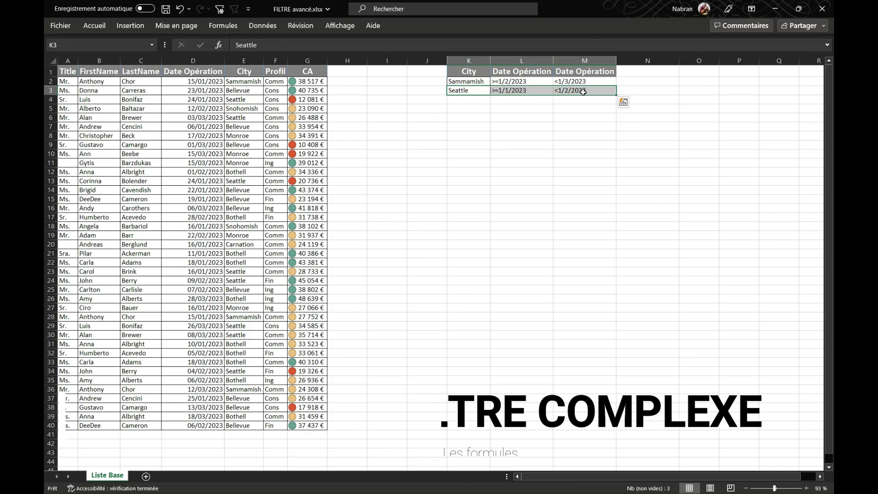
# Clear all contents and formats from the city and date criteria in K2:M3, keeping the headers.
pyautogui.click(101, 28)
pyautogui.click(100, 28)
pyautogui.moveTo(469, 130)
pyautogui.mouseDown()
pyautogui.moveTo(476, 139)
pyautogui.moveTo(590, 139)
pyautogui.mouseUp()
pyautogui.click(596, 64)
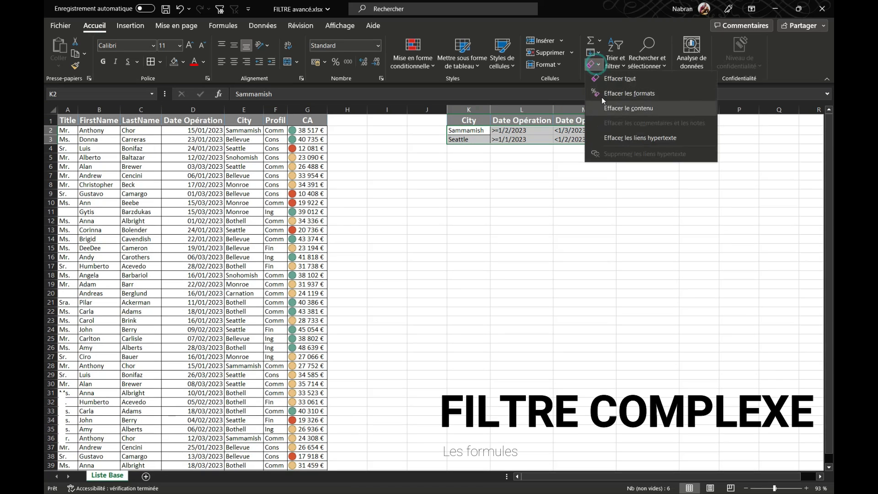
pyautogui.click(608, 80)
pyautogui.click(464, 132)
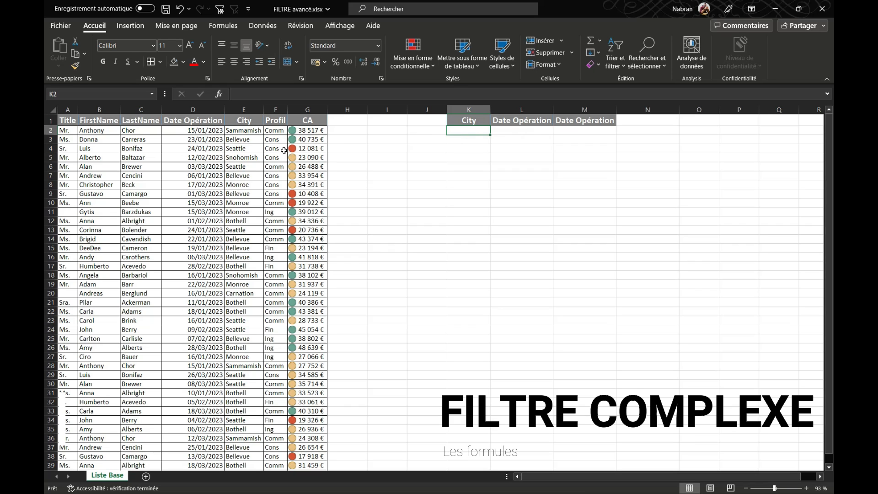
# Delete column M with the duplicate Date Opération header, keeping one City and one Date Opération criteria header.
pyautogui.moveTo(517, 124); pyautogui.dragTo(572, 129)
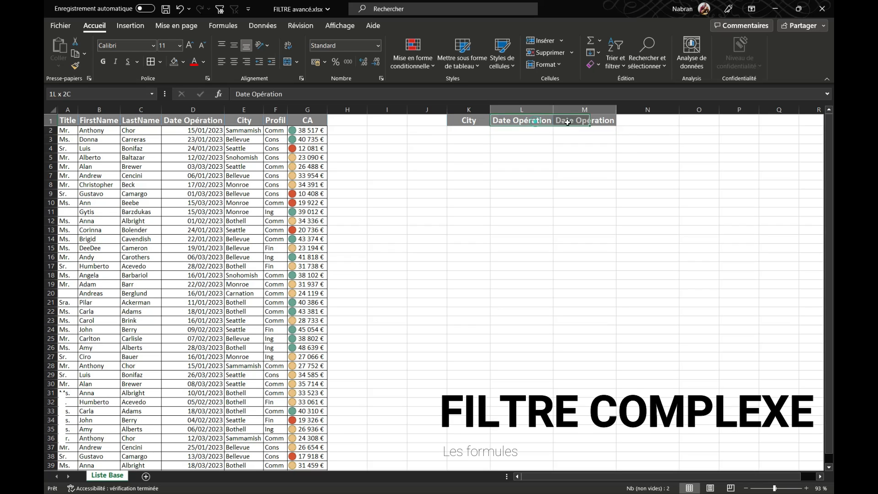
pyautogui.moveTo(207, 134); pyautogui.dragTo(211, 167)
pyautogui.rightClick(589, 110)
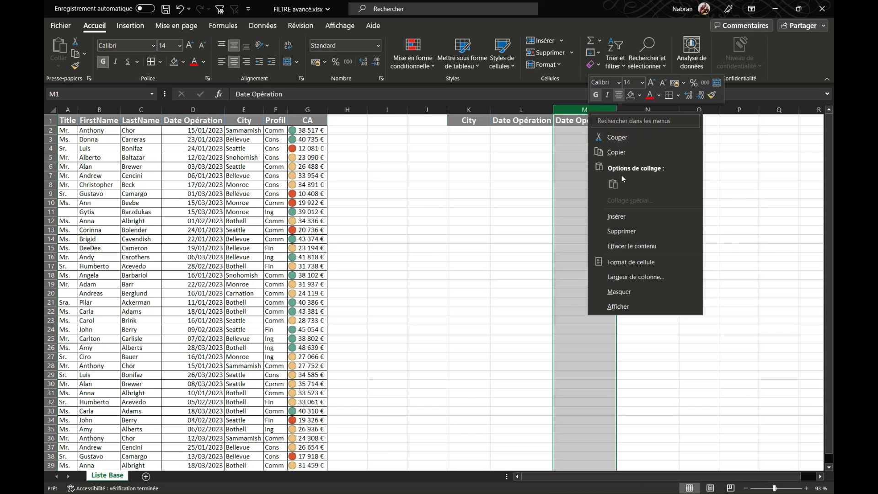
pyautogui.click(623, 231)
pyautogui.click(521, 130)
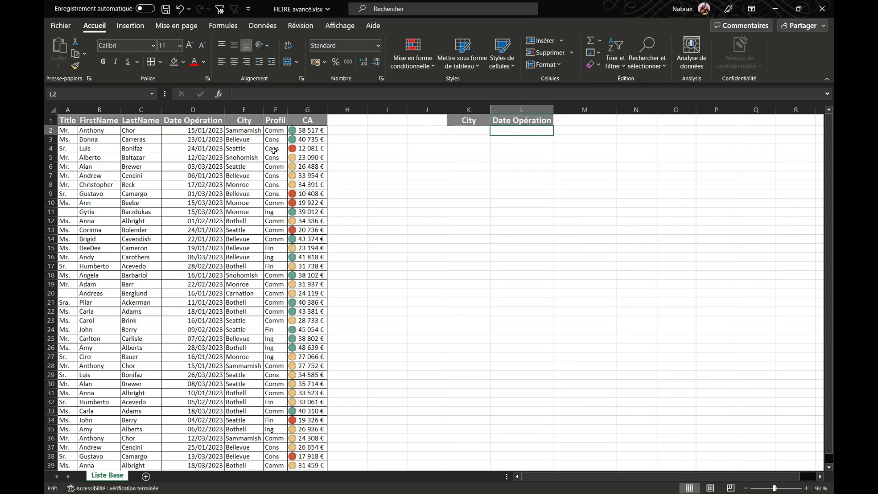
pyautogui.click(251, 131)
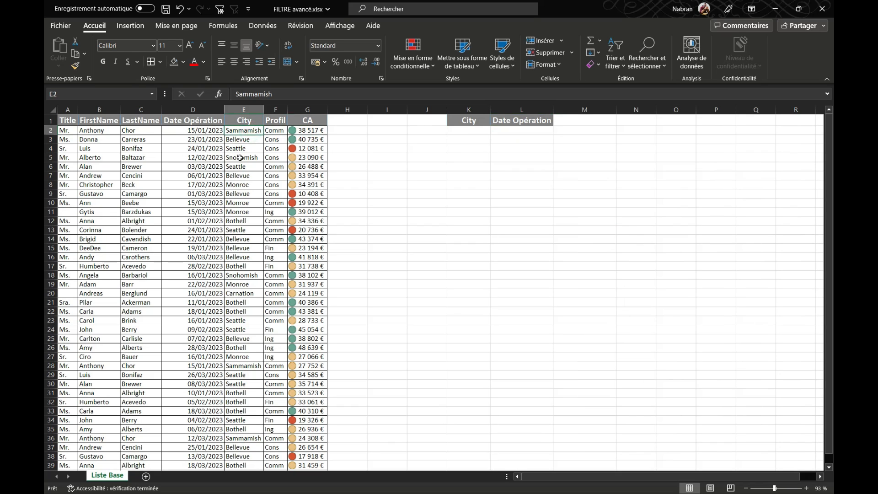
# Copy the city Sammamish from E2 into the City criterion cell K2.
pyautogui.hotkey('ctrl', 'c')
pyautogui.click(476, 131)
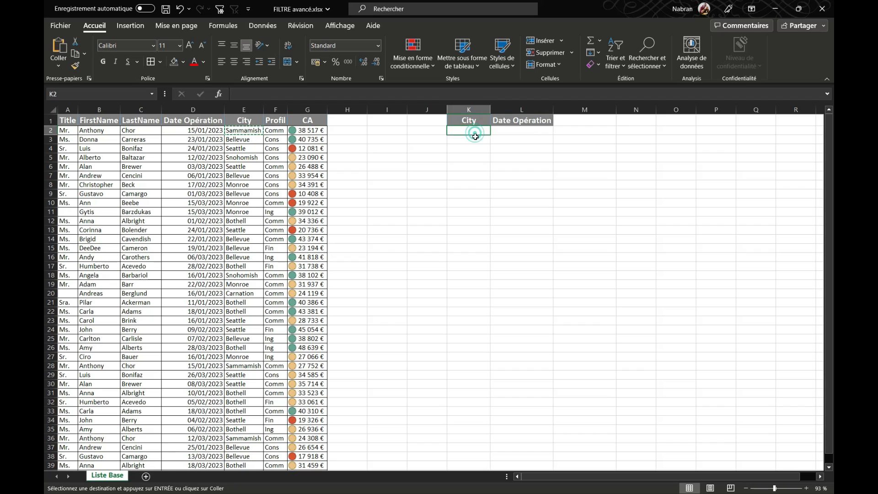
pyautogui.hotkey('ctrl', 'v')
# Enter the formula =MOIS(D2)=1 in L2 as the January date criterion.
pyautogui.click(200, 132)
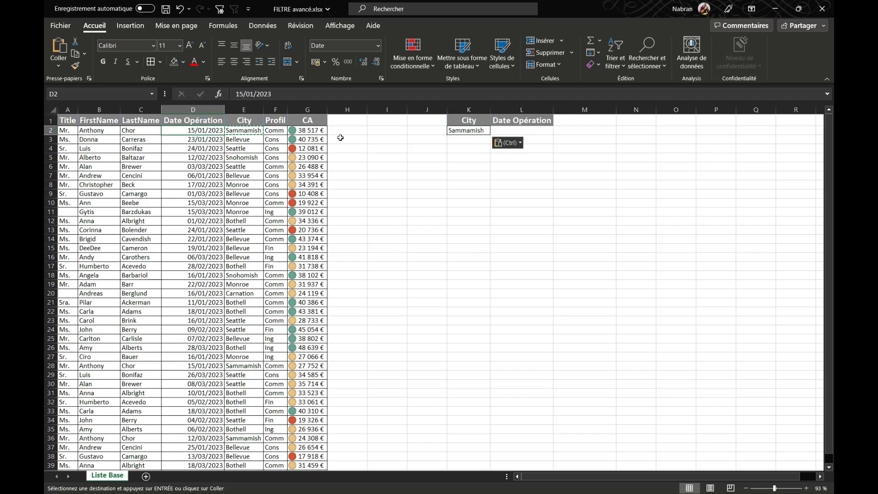
pyautogui.click(527, 132)
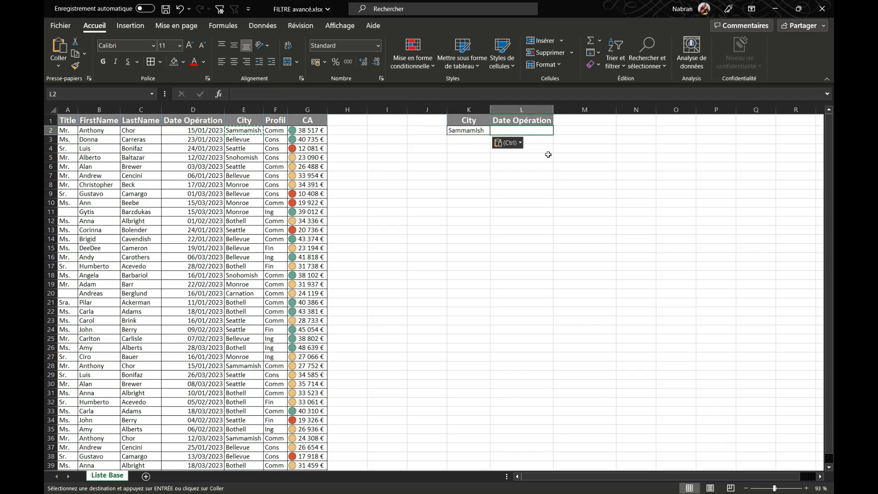
pyautogui.press('Escape')
pyautogui.write('=')
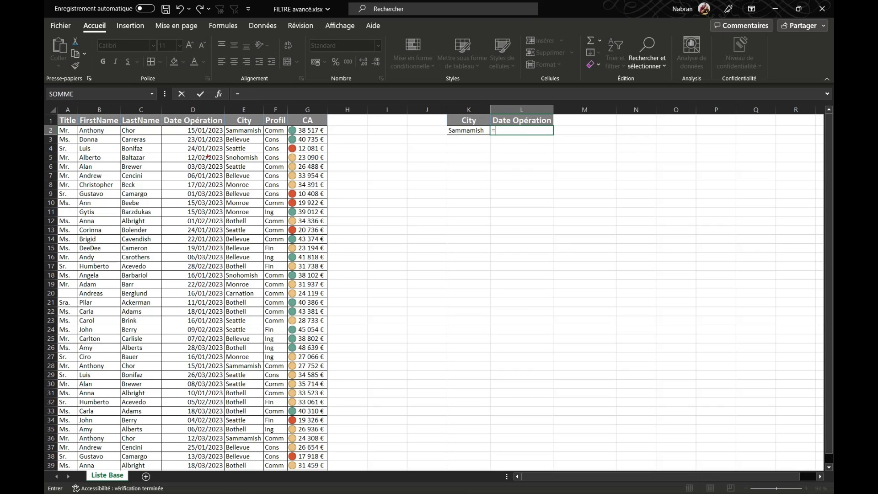
pyautogui.moveTo(230, 219); pyautogui.dragTo(226, 126)
pyautogui.press('Escape')
pyautogui.write('mois(')
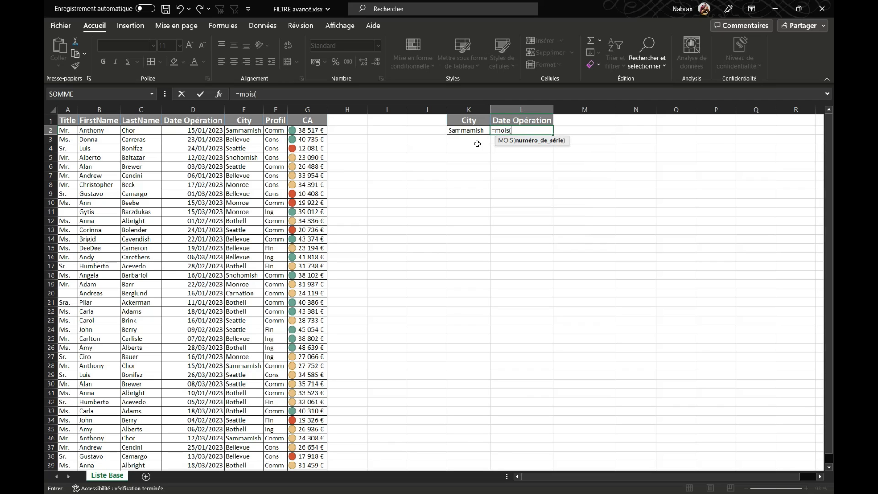
pyautogui.click(198, 131)
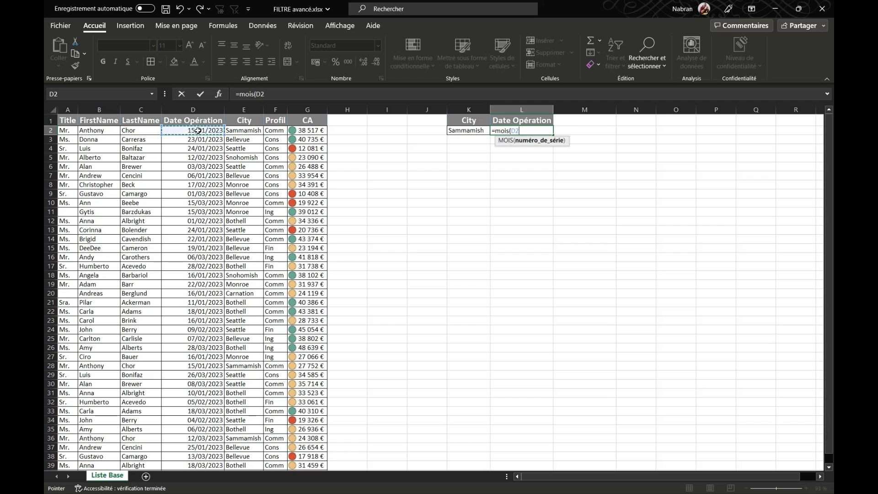
pyautogui.write(')=1')
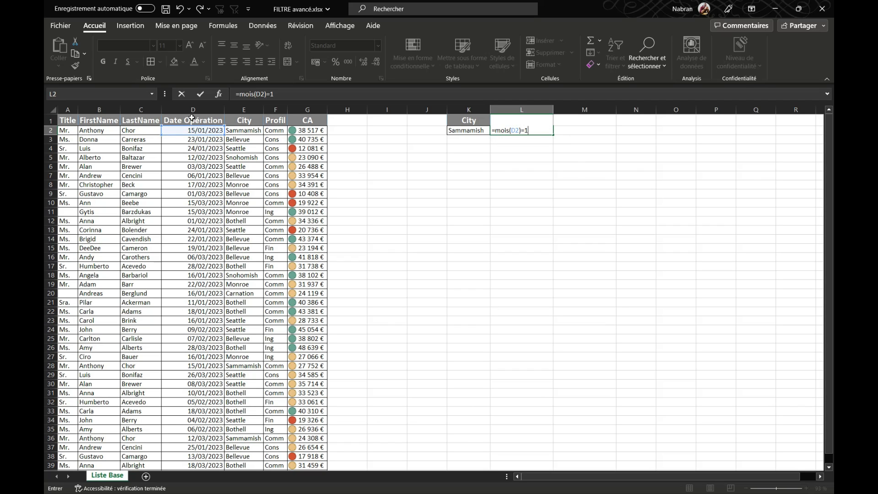
pyautogui.click(201, 95)
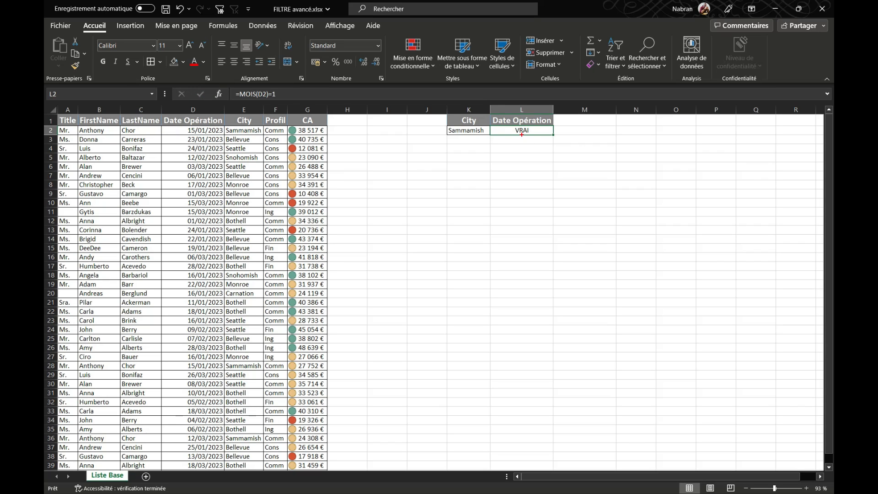
# Replace the Date Opération criteria header in L1 with zazeza so it matches no table column header.
pyautogui.moveTo(491, 108)
pyautogui.mouseDown()
pyautogui.moveTo(523, 130)
pyautogui.moveTo(599, 117)
pyautogui.mouseUp()
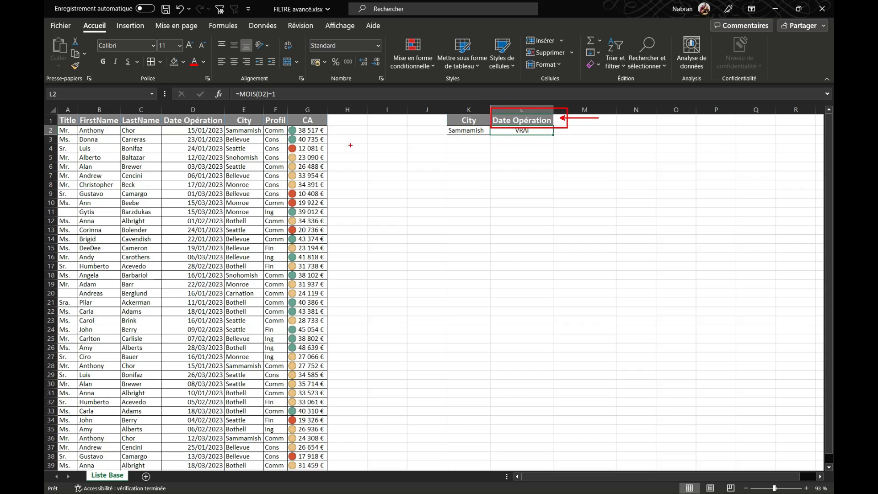
pyautogui.moveTo(328, 124); pyautogui.dragTo(57, 108)
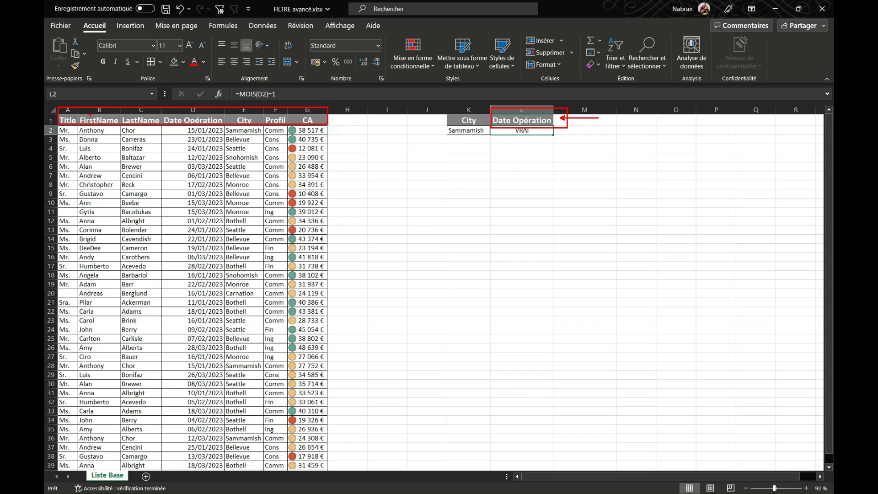
pyautogui.press('Escape')
pyautogui.press('Up')
pyautogui.write('z')
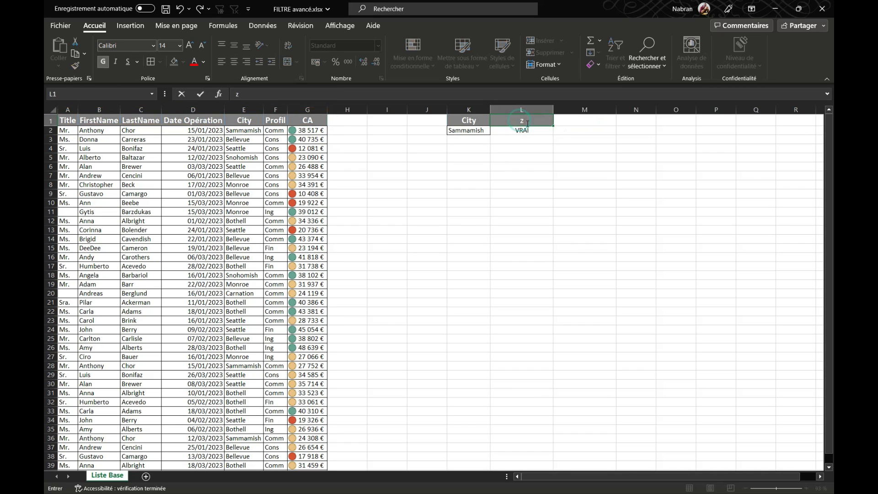
pyautogui.write('azeza')
pyautogui.click(580, 158)
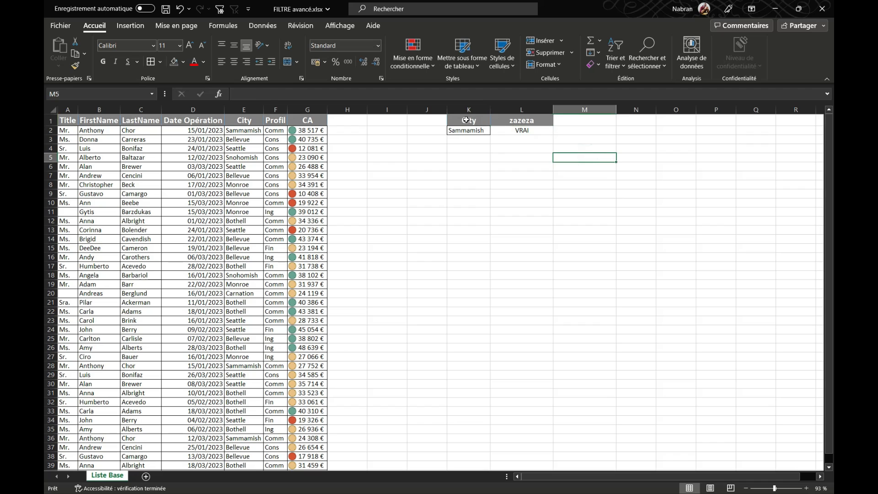
# Run an in-place advanced filter on the table with K1:L2 as the criteria range.
pyautogui.click(222, 154)
pyautogui.click(220, 9)
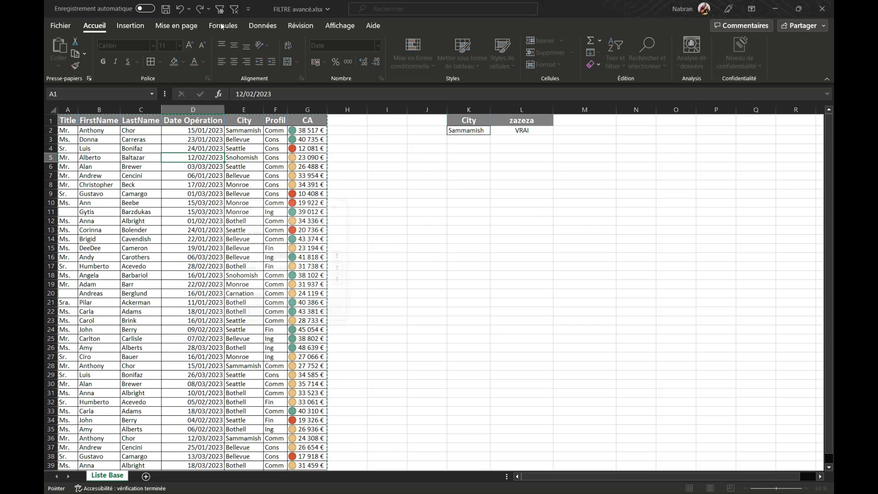
pyautogui.moveTo(297, 268); pyautogui.dragTo(257, 269)
pyautogui.moveTo(464, 122); pyautogui.dragTo(557, 133)
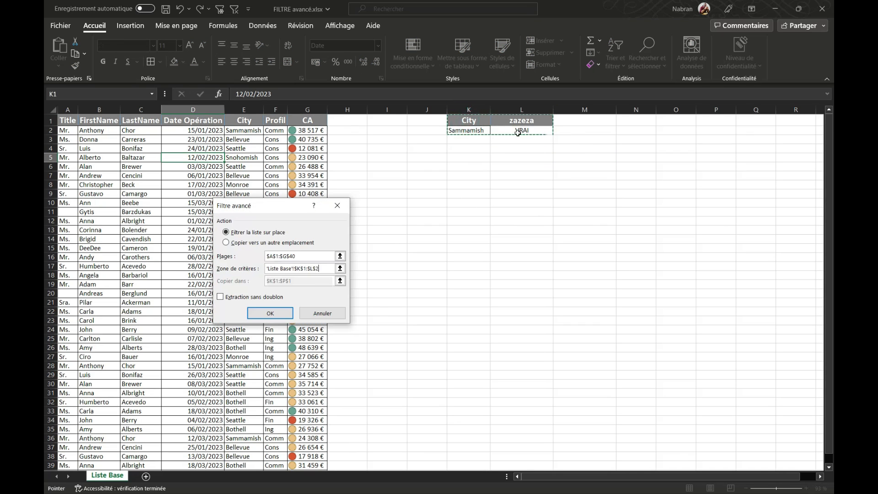
pyautogui.click(270, 311)
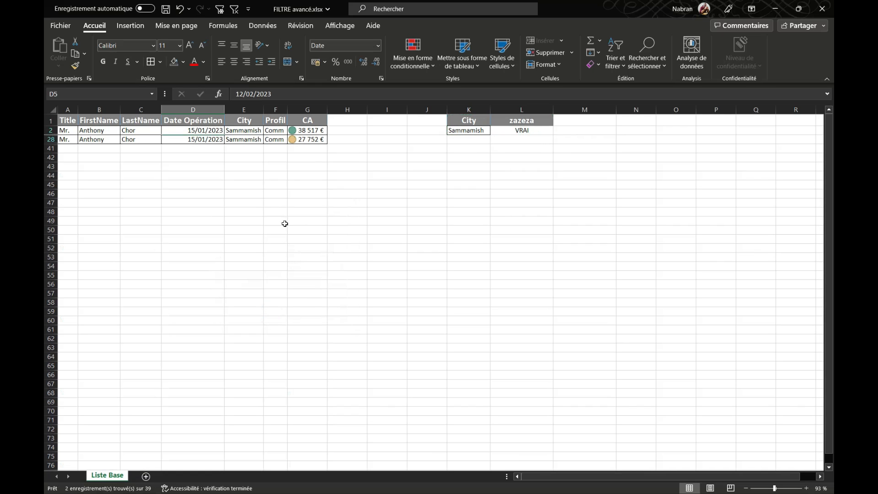
# Check the City criterion and the MOIS formula criterion against the operation dates of the filtered rows.
pyautogui.click(480, 134)
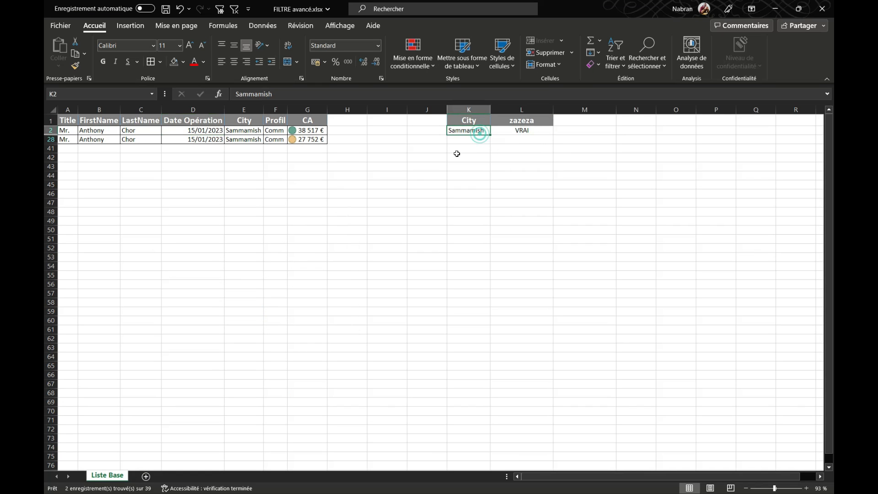
pyautogui.click(522, 129)
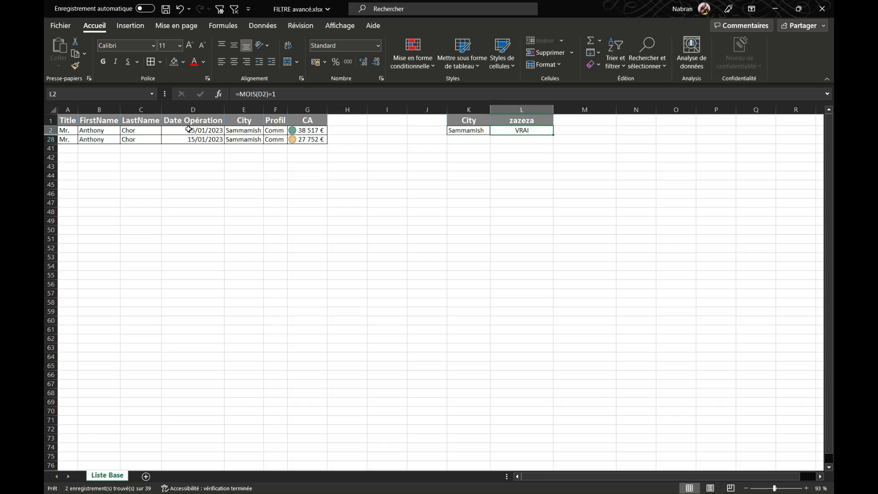
pyautogui.moveTo(189, 130); pyautogui.dragTo(197, 139)
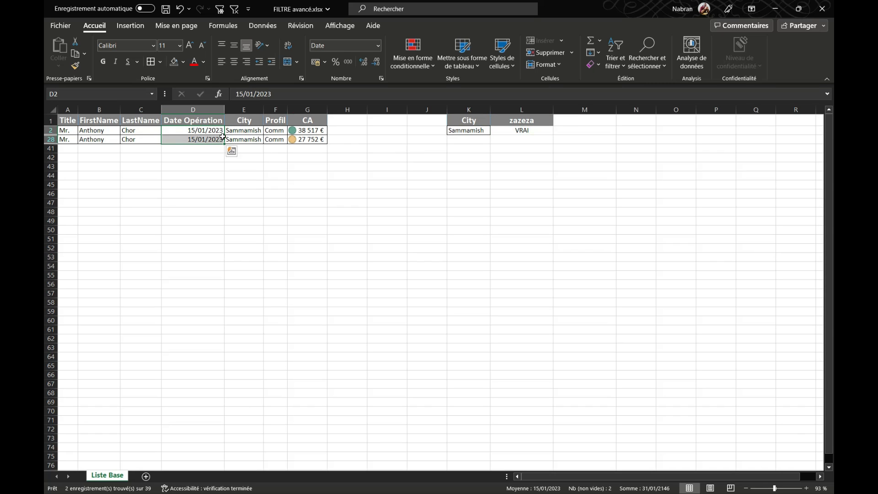
pyautogui.click(500, 132)
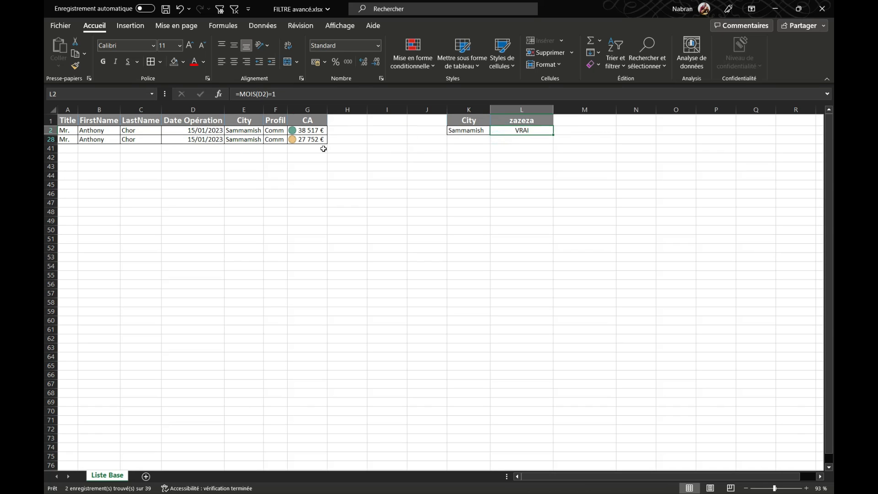
pyautogui.click(271, 94)
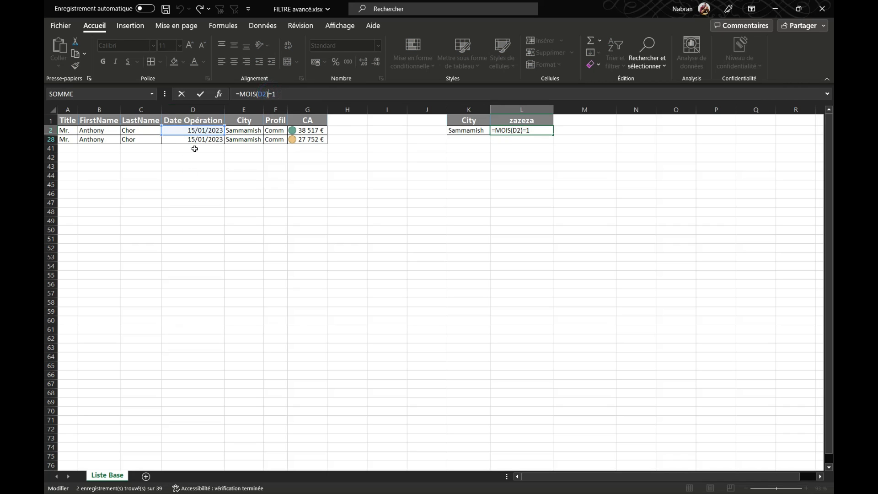
pyautogui.press('Escape')
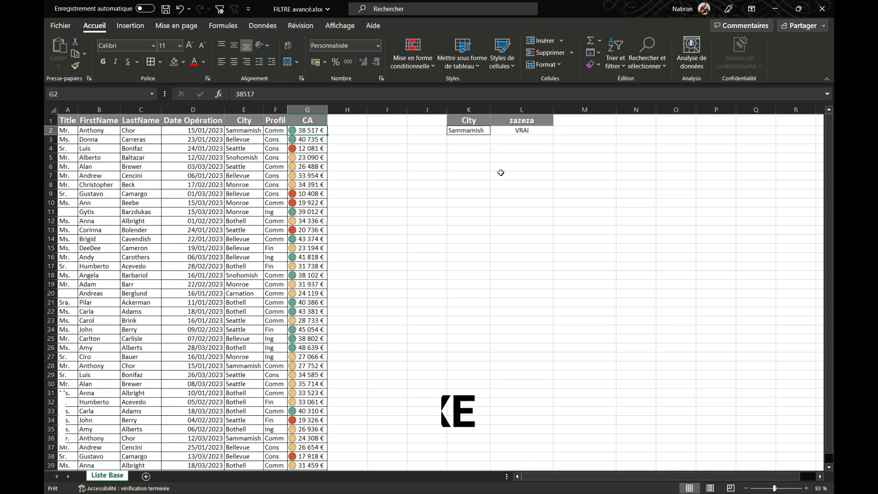
pyautogui.moveTo(68, 120); pyautogui.dragTo(301, 185)
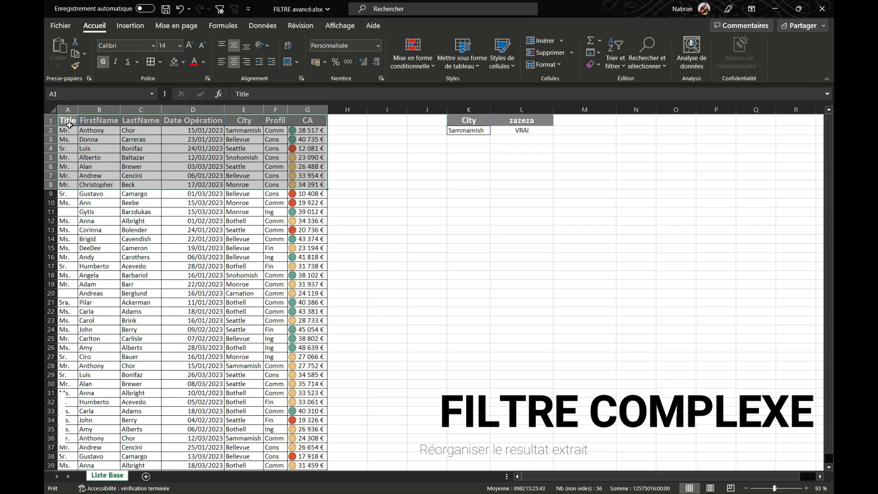
pyautogui.moveTo(69, 125); pyautogui.dragTo(155, 179)
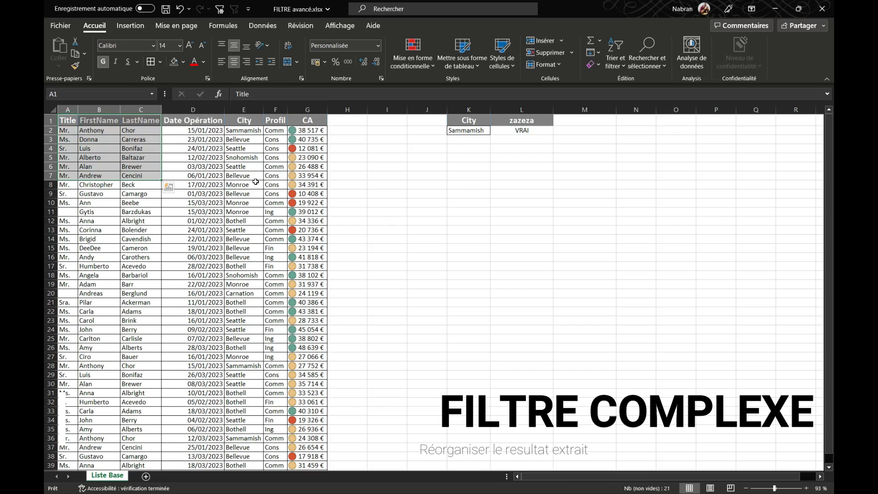
pyautogui.click(66, 123)
pyautogui.keyDown('ctrl'); pyautogui.click(138, 124); pyautogui.keyUp('ctrl')
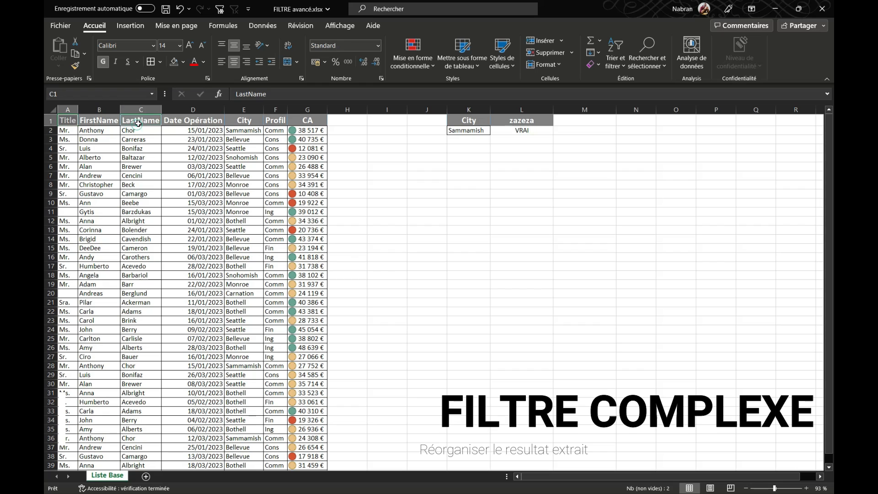
# Copy the Title, LastName, Date Opération and CA headers from the table into N1:Q1.
pyautogui.click(68, 126)
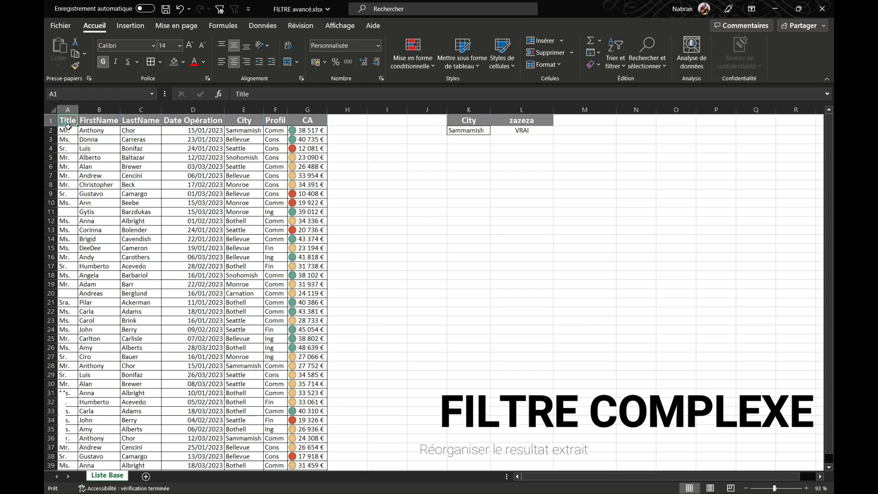
pyautogui.keyDown('ctrl'); pyautogui.click(148, 121); pyautogui.keyUp('ctrl')
pyautogui.keyDown('ctrl'); pyautogui.click(187, 120); pyautogui.keyUp('ctrl')
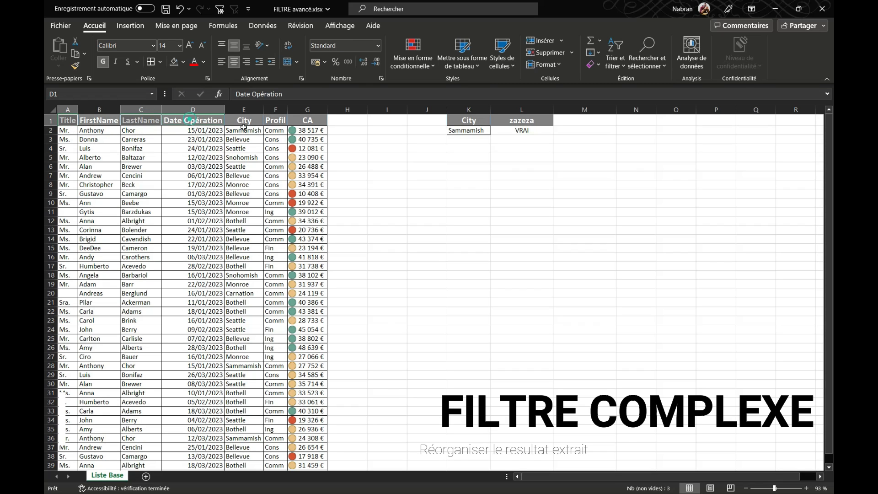
pyautogui.keyDown('ctrl'); pyautogui.click(308, 122); pyautogui.keyUp('ctrl')
pyautogui.hotkey('ctrl', 'c')
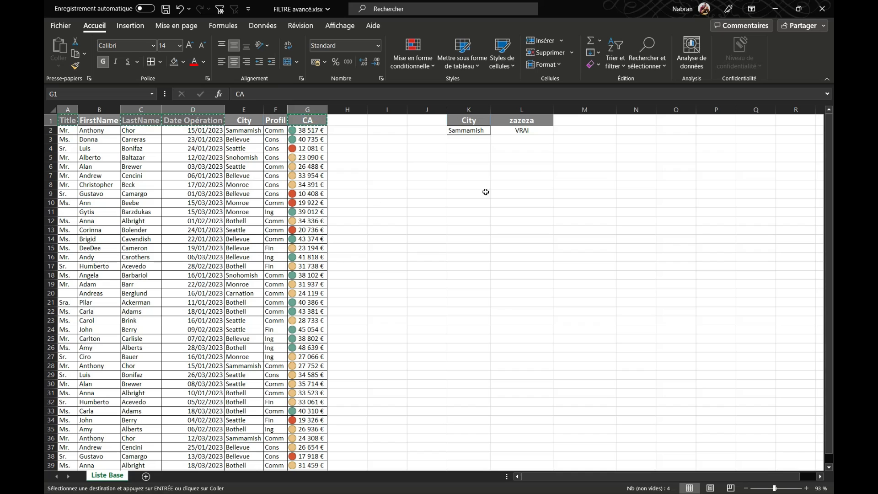
pyautogui.click(634, 121)
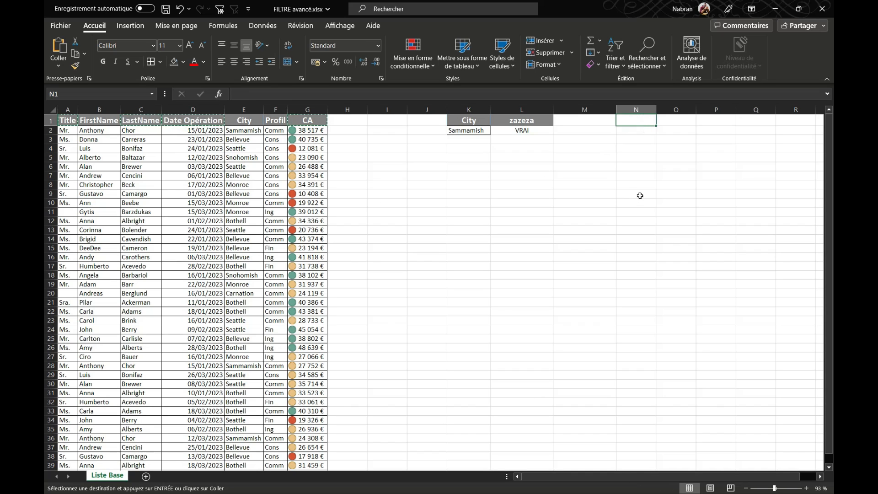
pyautogui.hotkey('ctrl', 'v')
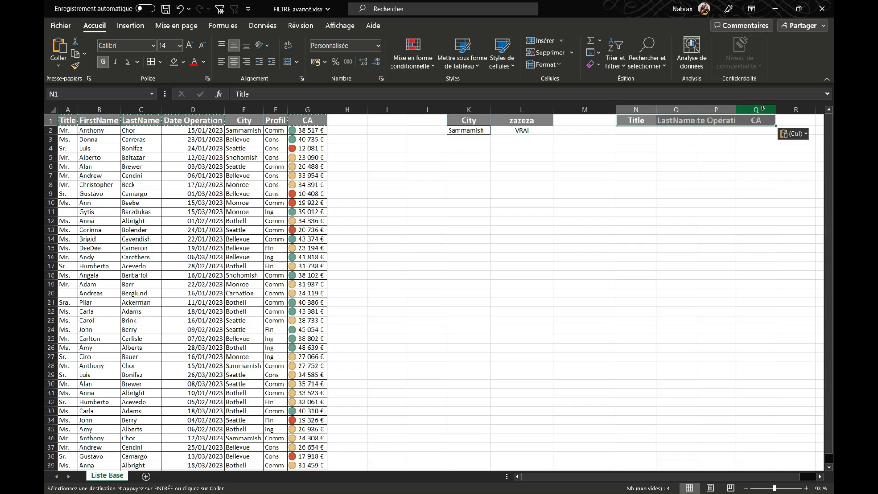
# Narrow the empty columns I and J, and reorder the copied headers in N1:Q1 as Date Opération, Title, LastName, CA.
pyautogui.moveTo(427, 110); pyautogui.dragTo(382, 112)
pyautogui.moveTo(588, 121); pyautogui.dragTo(672, 127)
pyautogui.click(667, 122)
pyautogui.click(591, 133)
# Auto-fit the widths of columns N to Q to the extraction headers.
pyautogui.moveTo(592, 138); pyautogui.dragTo(707, 109)
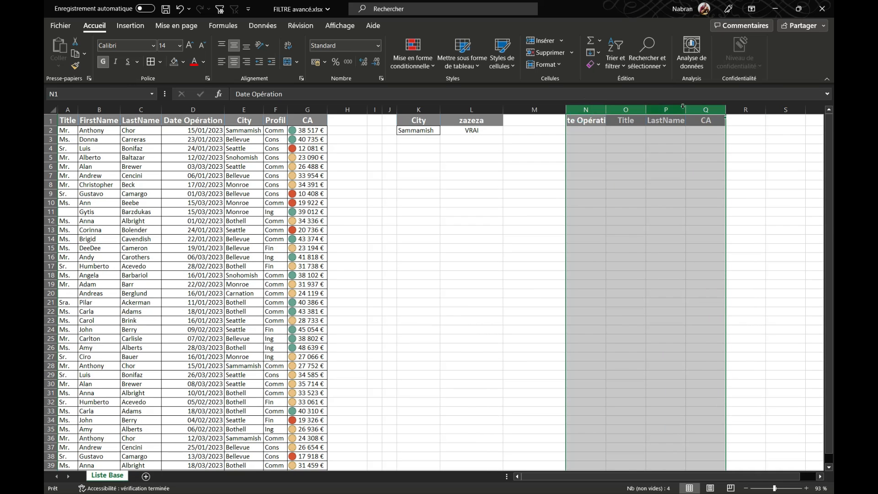
pyautogui.doubleClick(686, 109)
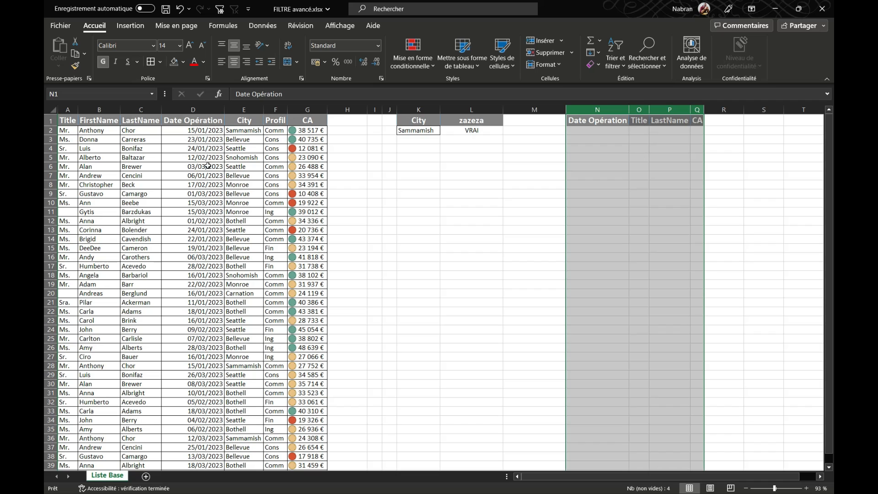
# Use the advanced filter to copy rows of A1:G40 matching criteria K1:L2 under the headers in N1:Q1, and auto-fit column Q.
pyautogui.click(138, 133)
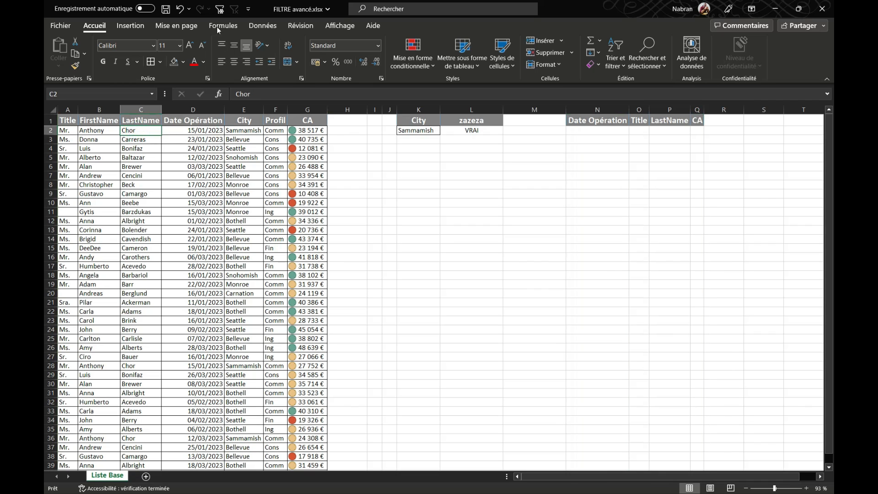
pyautogui.click(220, 9)
pyautogui.click(296, 268)
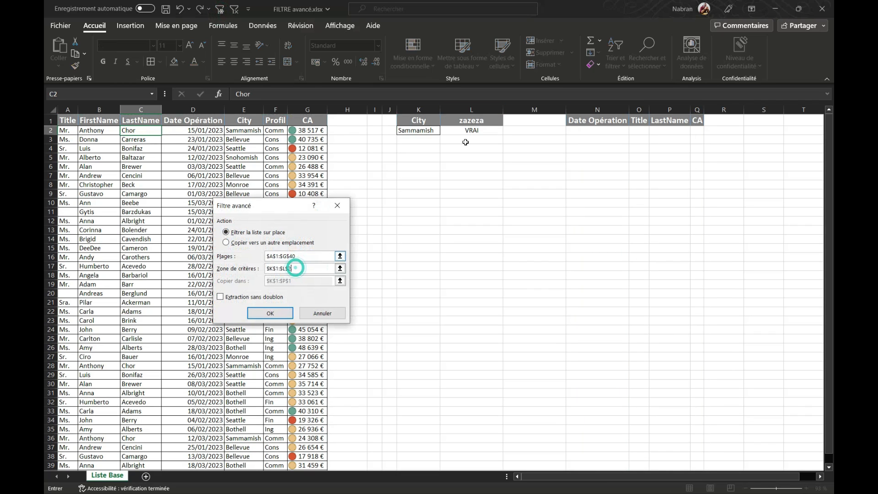
pyautogui.click(227, 242)
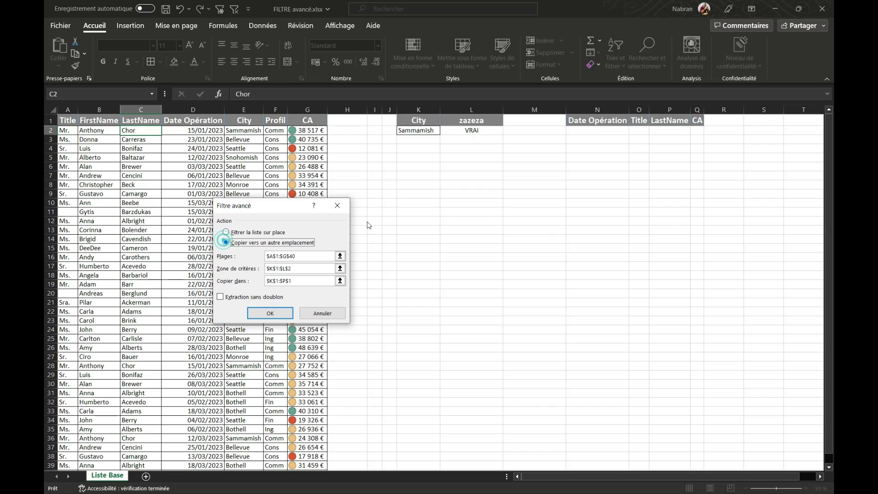
pyautogui.click(298, 280)
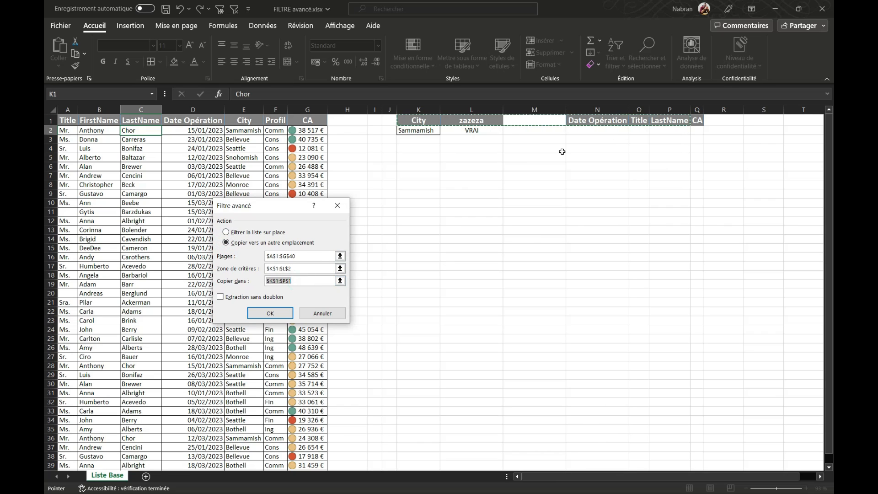
pyautogui.moveTo(577, 122); pyautogui.dragTo(693, 122)
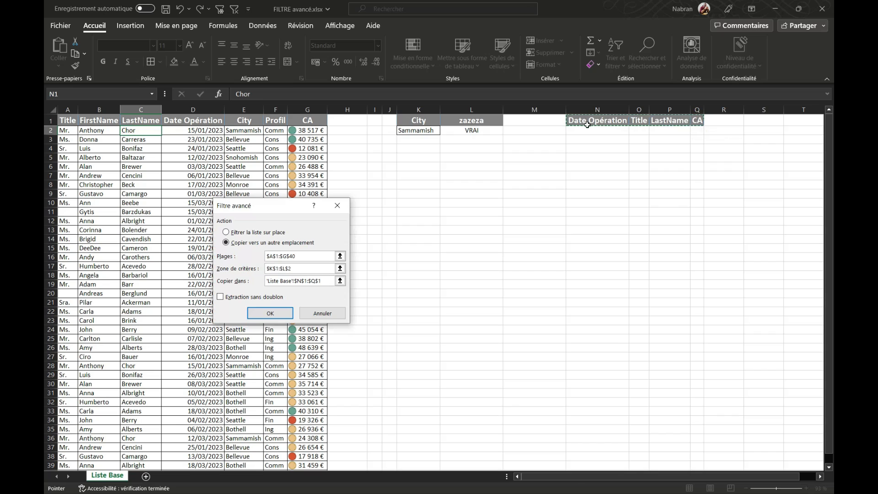
pyautogui.click(265, 315)
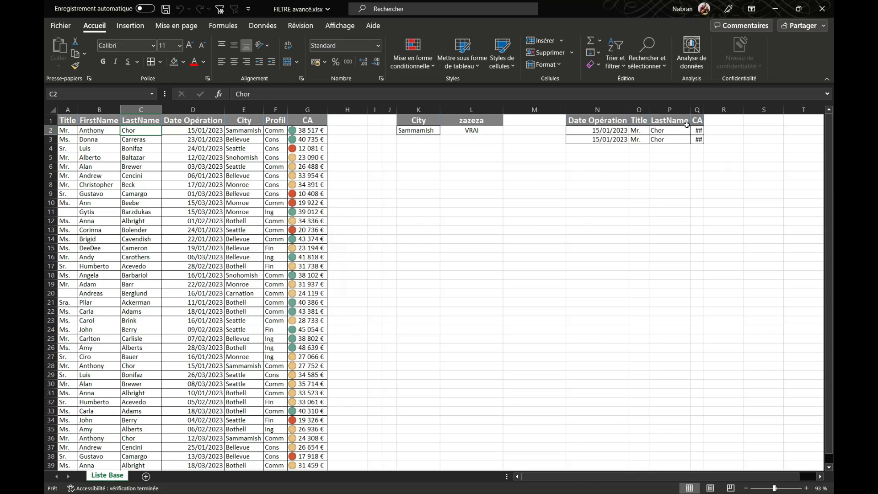
pyautogui.doubleClick(705, 110)
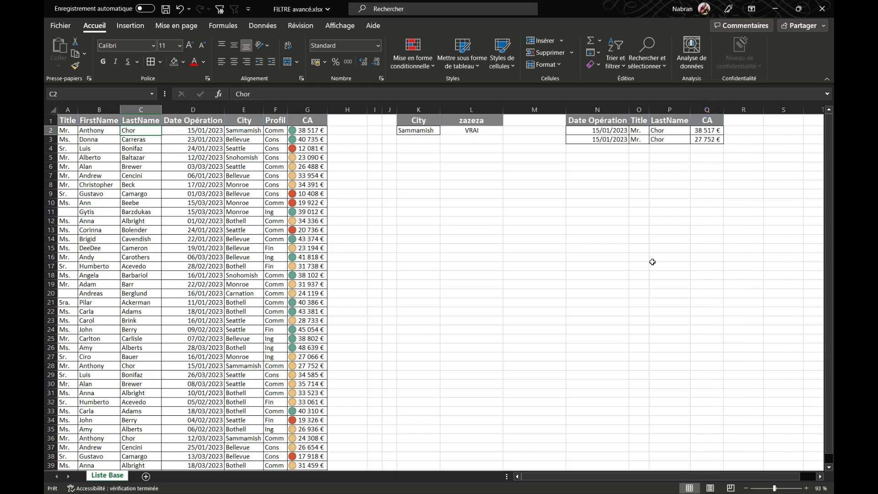
pyautogui.moveTo(606, 124); pyautogui.dragTo(711, 139)
# Replace the criteria in K1:L2 with the FirstName and LastName headers and the names from row 2 of the table.
pyautogui.moveTo(414, 120); pyautogui.dragTo(473, 132)
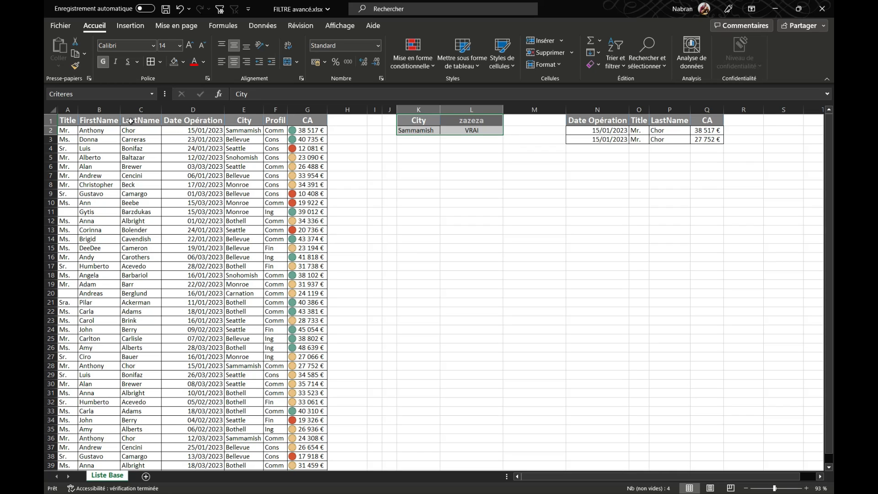
pyautogui.moveTo(101, 117); pyautogui.dragTo(140, 119)
pyautogui.hotkey('ctrl', 'c')
pyautogui.click(437, 124)
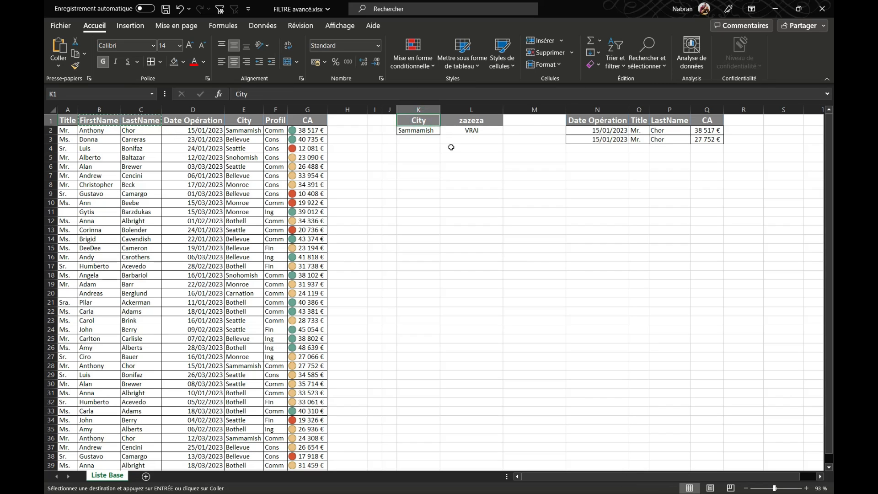
pyautogui.hotkey('ctrl', 'v')
pyautogui.moveTo(92, 131); pyautogui.dragTo(139, 132)
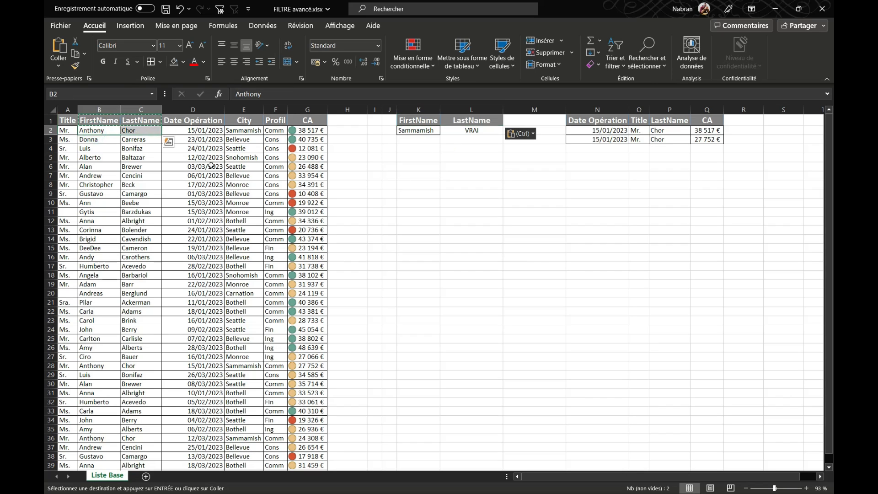
pyautogui.hotkey('ctrl', 'c')
pyautogui.click(427, 131)
pyautogui.hotkey('ctrl', 'v')
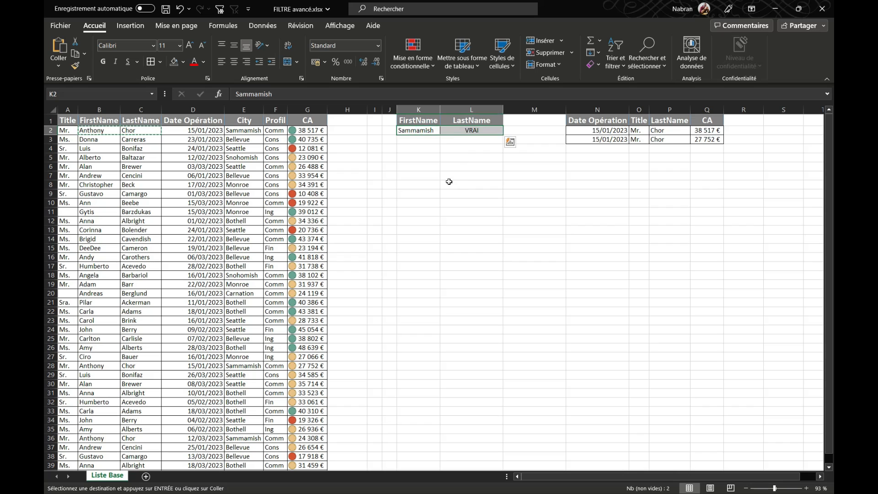
# Extract the rows matching the FirstName and LastName criteria in K1:L2 to N1:Q1 with the advanced filter.
pyautogui.click(425, 122)
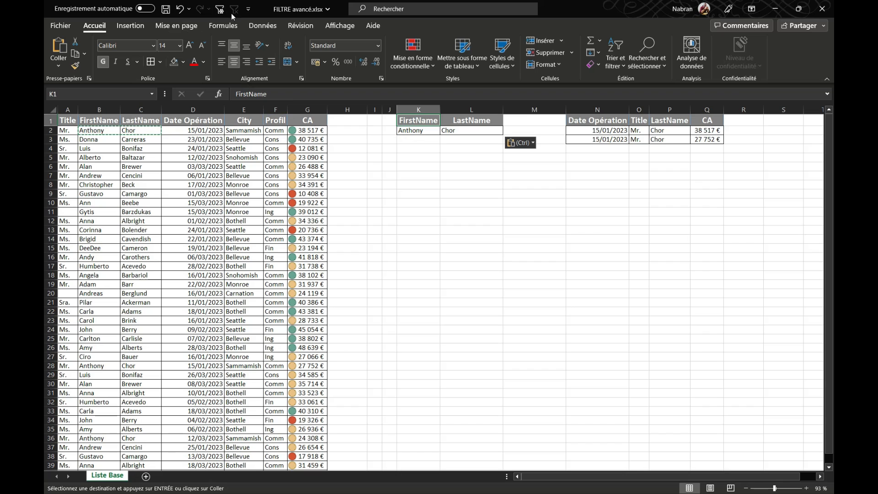
pyautogui.click(192, 123)
pyautogui.click(220, 9)
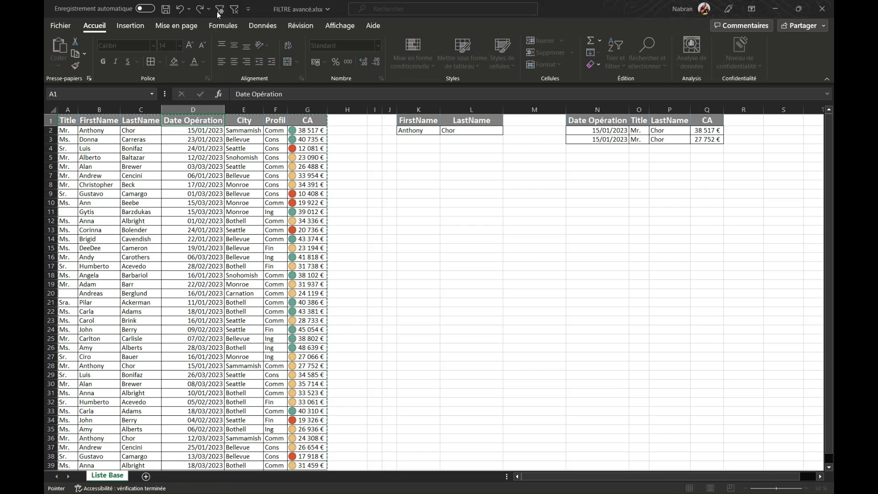
pyautogui.click(227, 243)
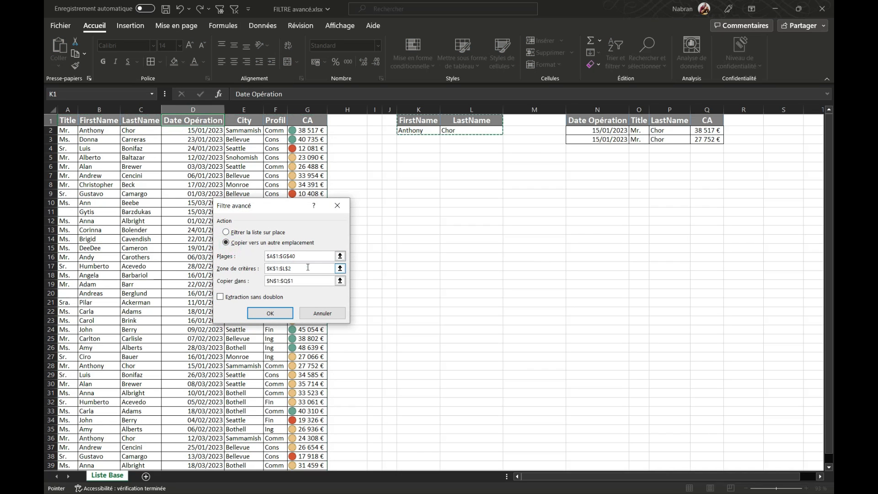
pyautogui.click(307, 279)
pyautogui.click(305, 270)
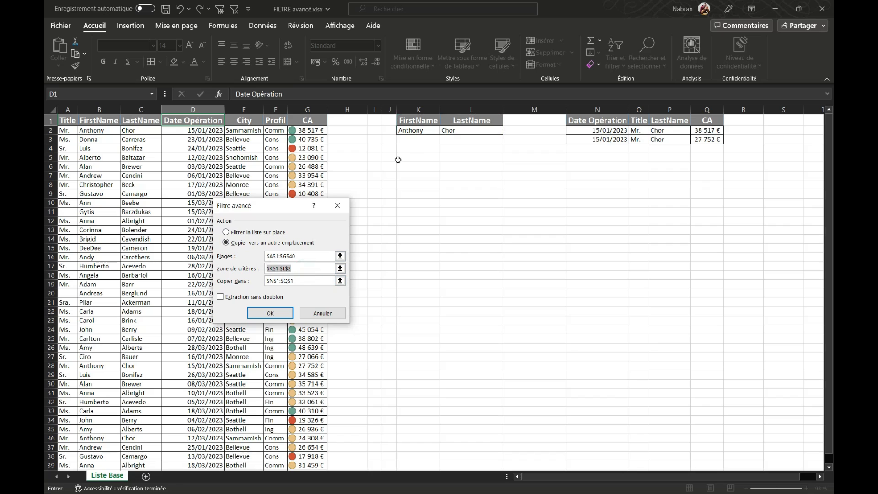
pyautogui.click(305, 280)
pyautogui.click(267, 313)
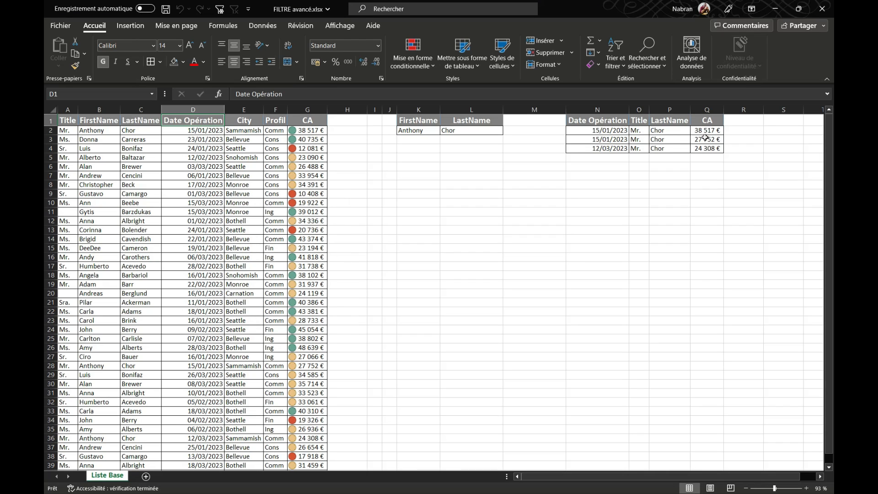
# Copy the first and last name from row 7 of the table into the criteria cells K2:L2.
pyautogui.click(137, 194)
pyautogui.moveTo(91, 176); pyautogui.dragTo(133, 175)
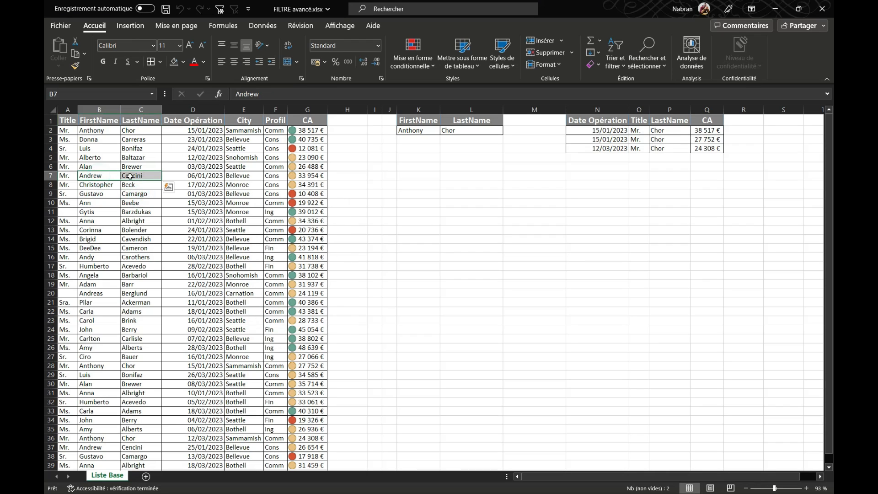
pyautogui.hotkey('ctrl', 'c')
pyautogui.click(427, 133)
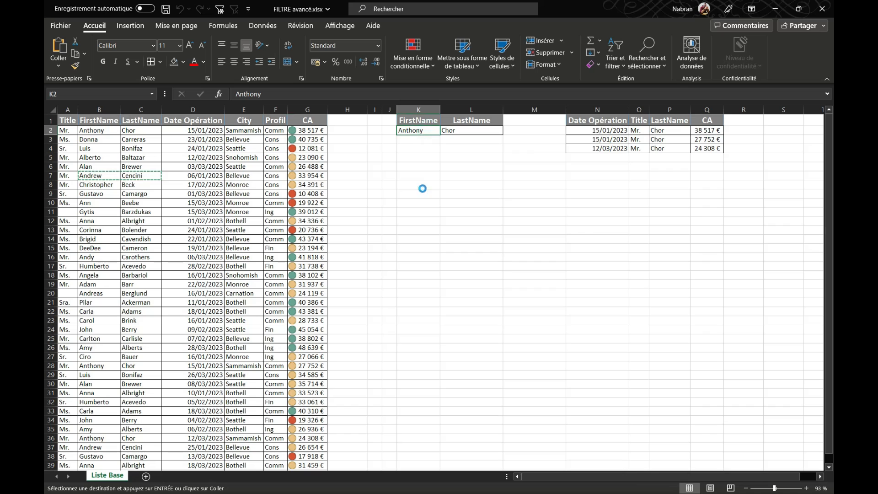
pyautogui.hotkey('ctrl', 'v')
# Rerun the advanced filter for the row 7 name criteria, copying the matching rows to N1:Q1.
pyautogui.click(204, 153)
pyautogui.click(220, 8)
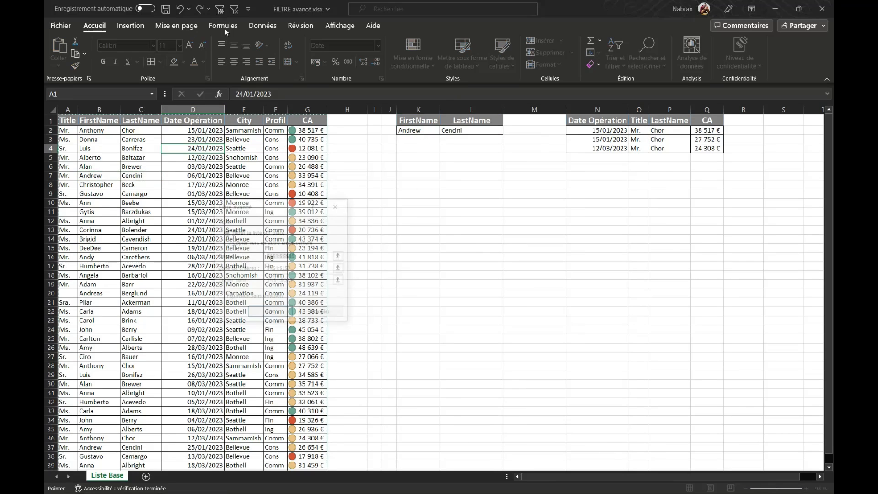
pyautogui.click(254, 243)
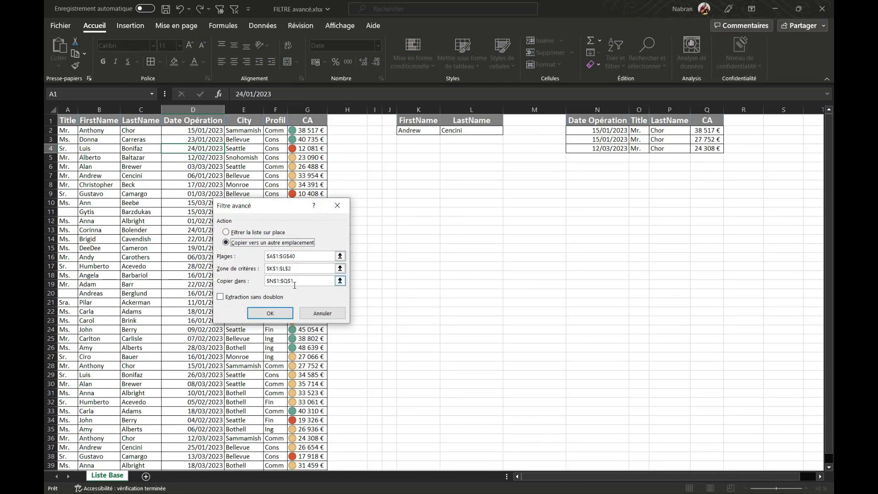
pyautogui.click(271, 313)
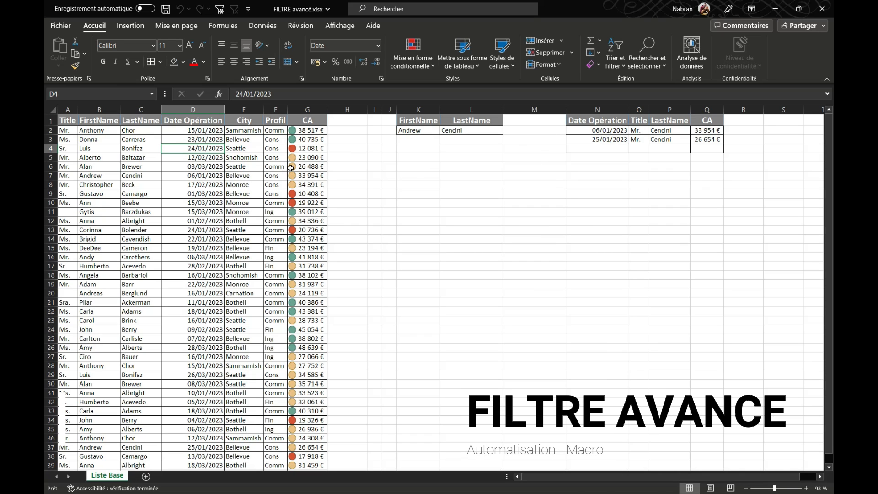
# Insert a down arrow shape about 1 cm high and 0.48 cm wide in column M beside the criteria range.
pyautogui.click(130, 25)
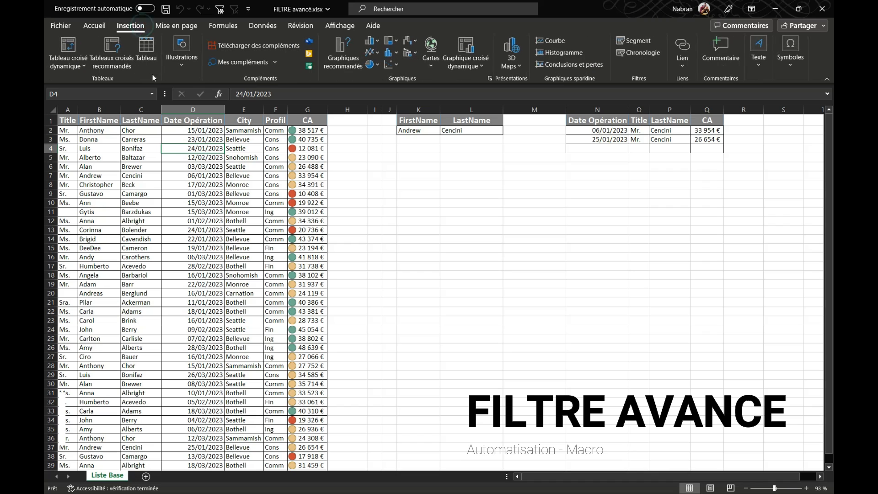
pyautogui.click(182, 57)
pyautogui.click(198, 100)
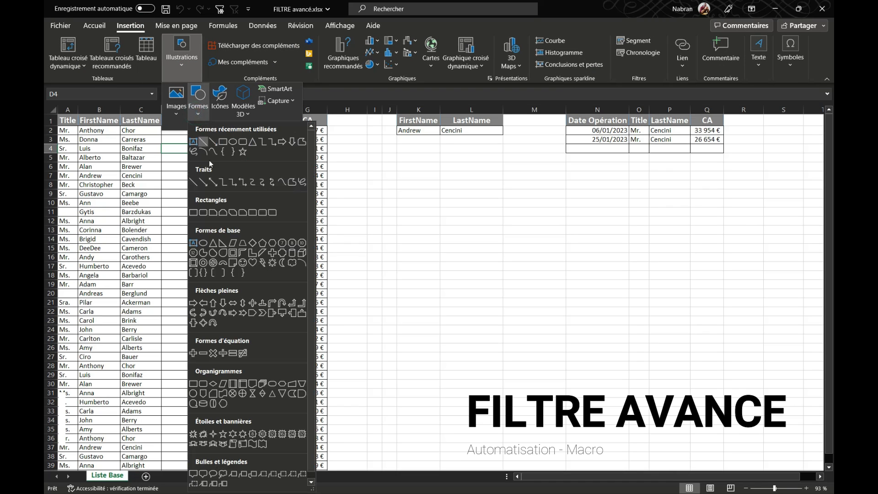
pyautogui.click(293, 143)
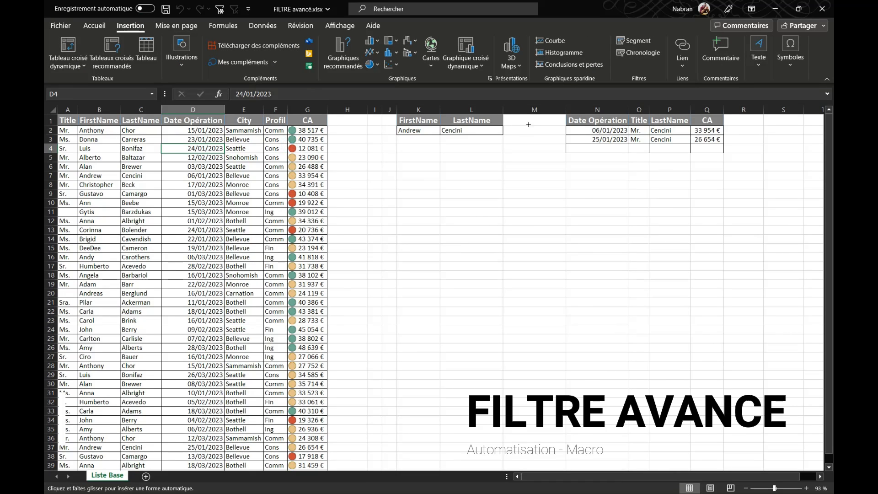
pyautogui.moveTo(510, 119)
pyautogui.mouseDown()
pyautogui.moveTo(535, 169)
pyautogui.moveTo(517, 129)
pyautogui.mouseUp()
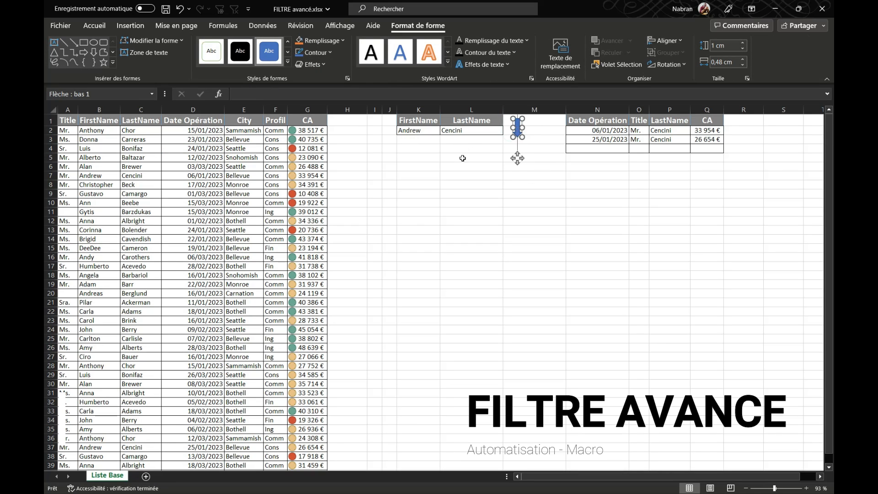
pyautogui.moveTo(409, 133); pyautogui.dragTo(462, 135)
pyautogui.click(419, 130)
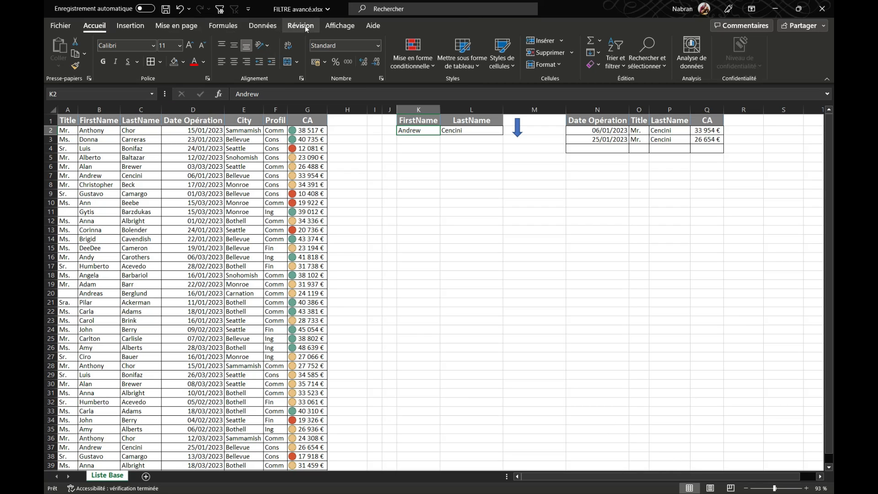
# Enable the macro recording indicator (Enregistrement de macro) in the status bar.
pyautogui.click(408, 374)
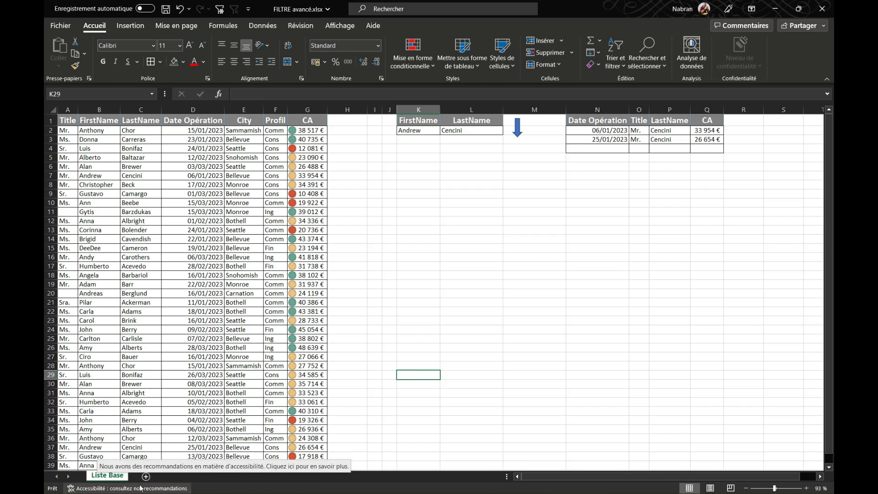
pyautogui.rightClick(219, 488)
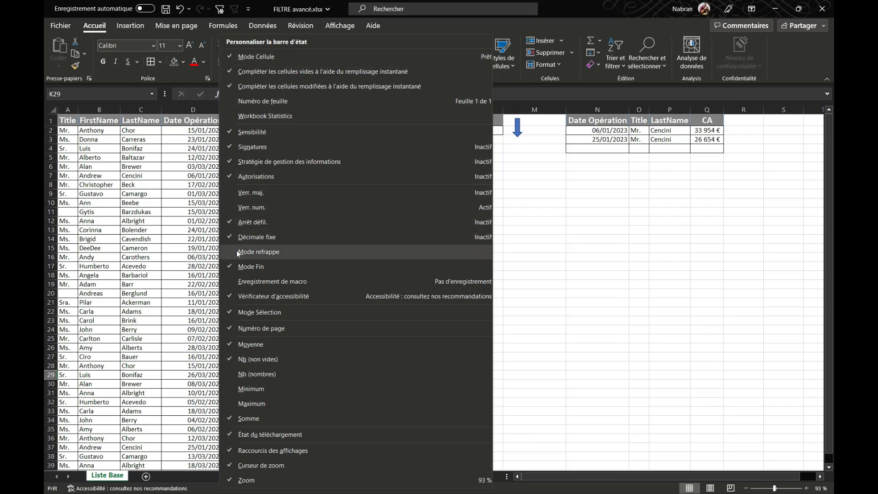
pyautogui.click(263, 283)
pyautogui.click(137, 382)
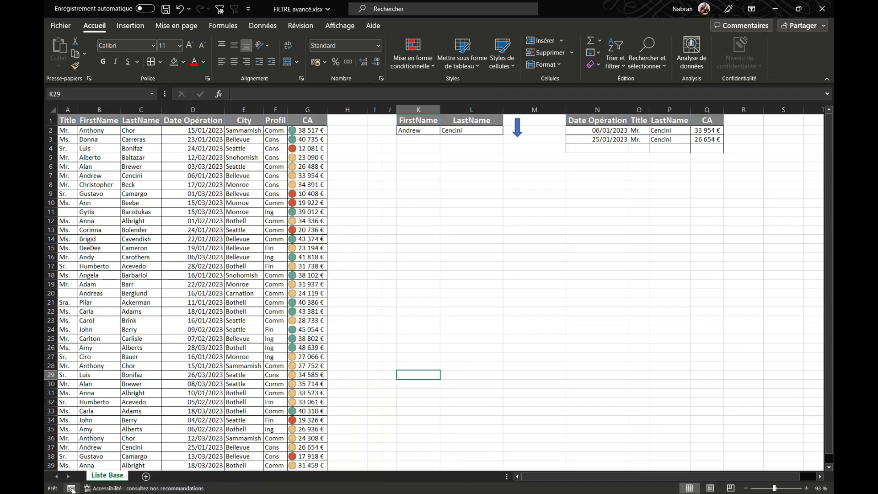
# Start recording a macro named Extraction, stored in this workbook (Ce classeur).
pyautogui.click(71, 488)
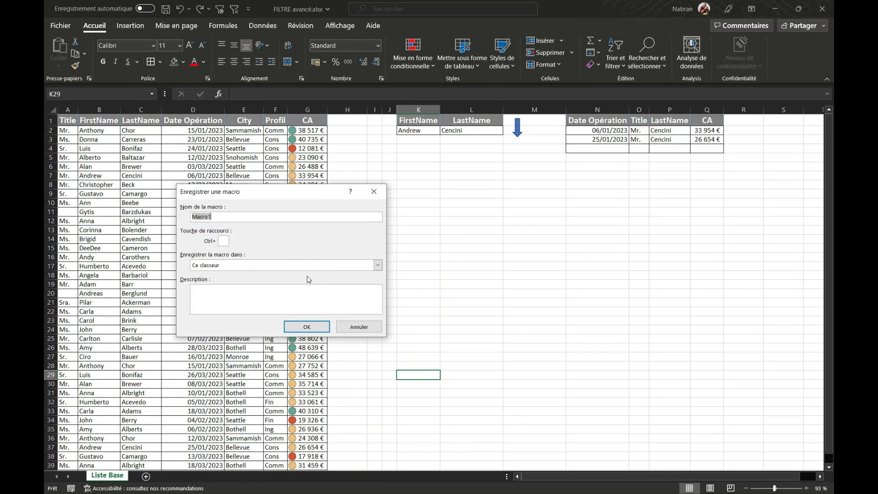
pyautogui.write('Extraction')
pyautogui.click(314, 327)
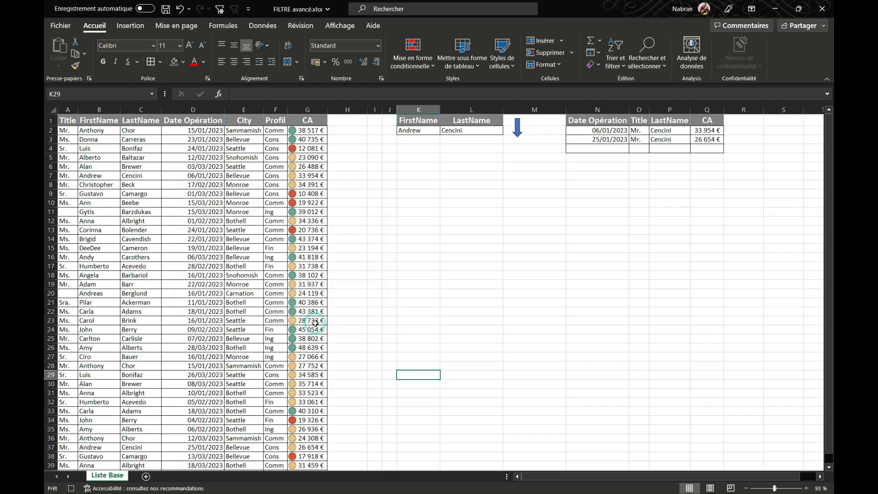
# Record an advanced filter of A1:G40 with criteria K1:L2, copying to N1:Q1, and stop the macro recording.
pyautogui.click(106, 132)
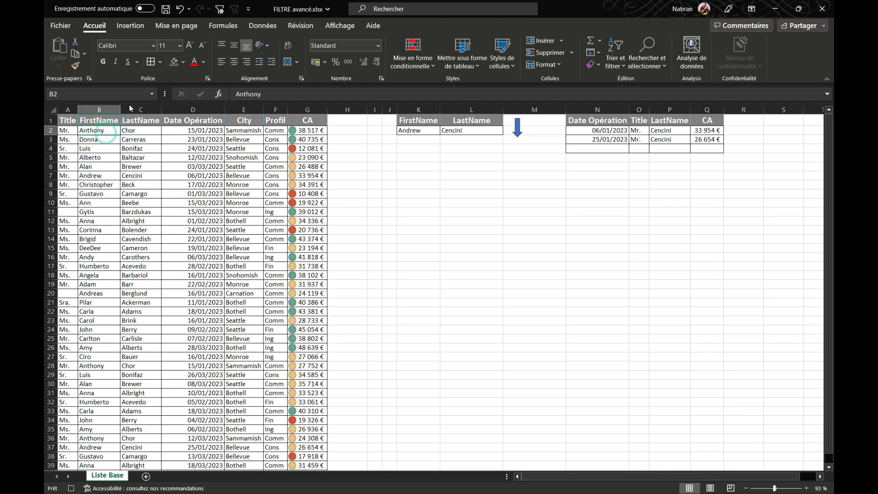
pyautogui.click(220, 9)
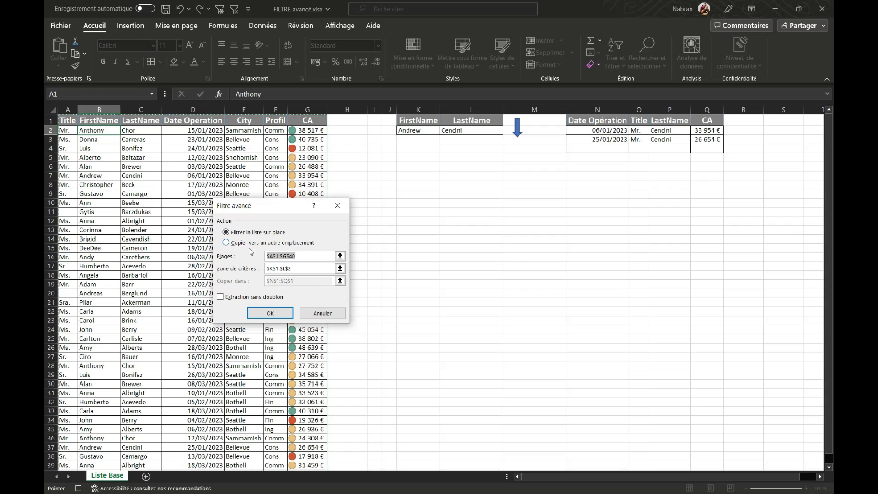
pyautogui.moveTo(265, 247)
pyautogui.mouseDown()
pyautogui.moveTo(316, 267)
pyautogui.moveTo(298, 264)
pyautogui.mouseUp()
pyautogui.click(284, 242)
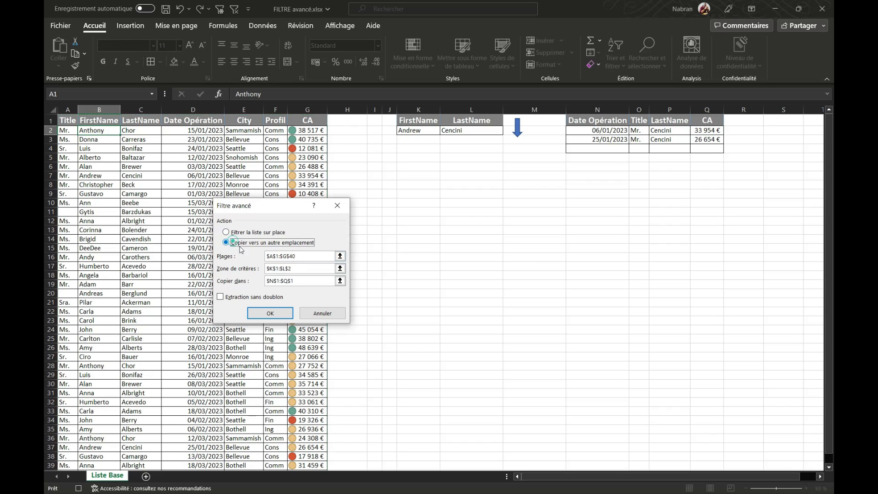
pyautogui.click(303, 279)
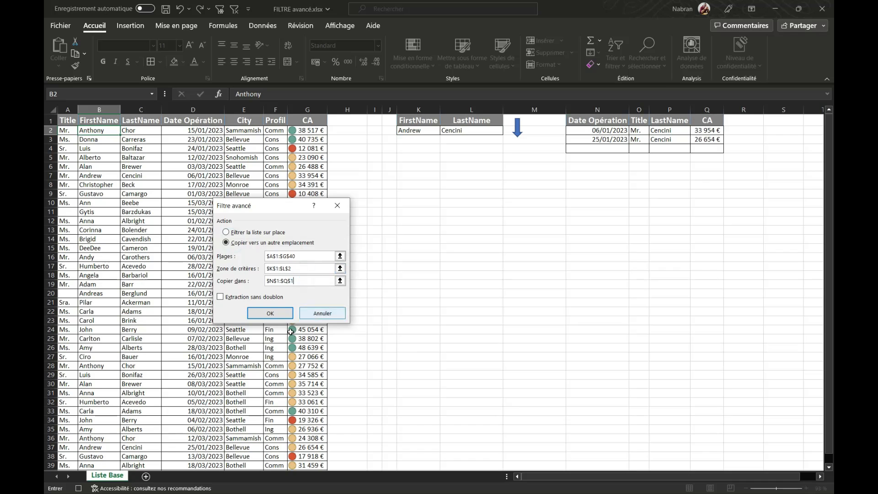
pyautogui.click(277, 314)
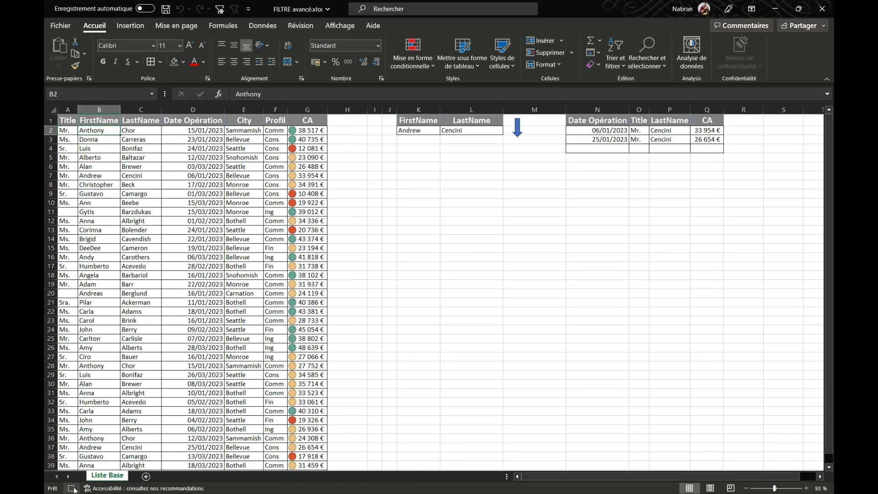
pyautogui.click(73, 489)
# Assign the Extraction macro to the down arrow shape in column M and deselect the shape.
pyautogui.click(516, 132)
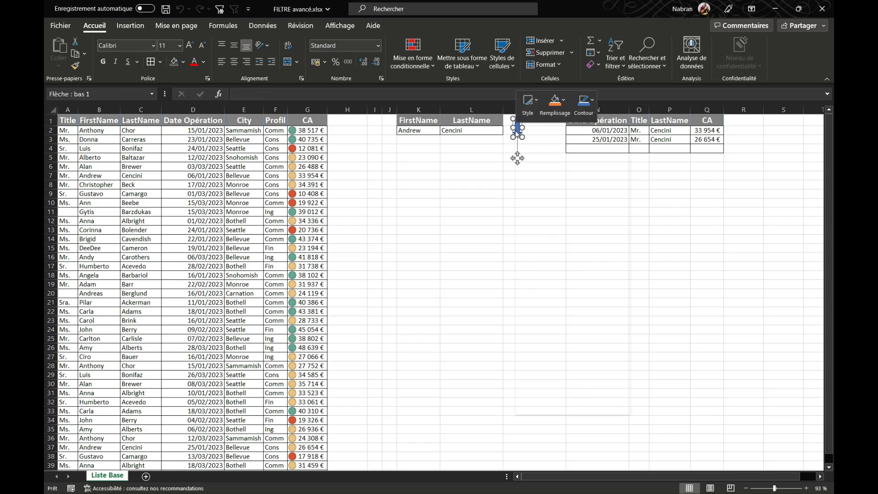
pyautogui.rightClick(517, 132)
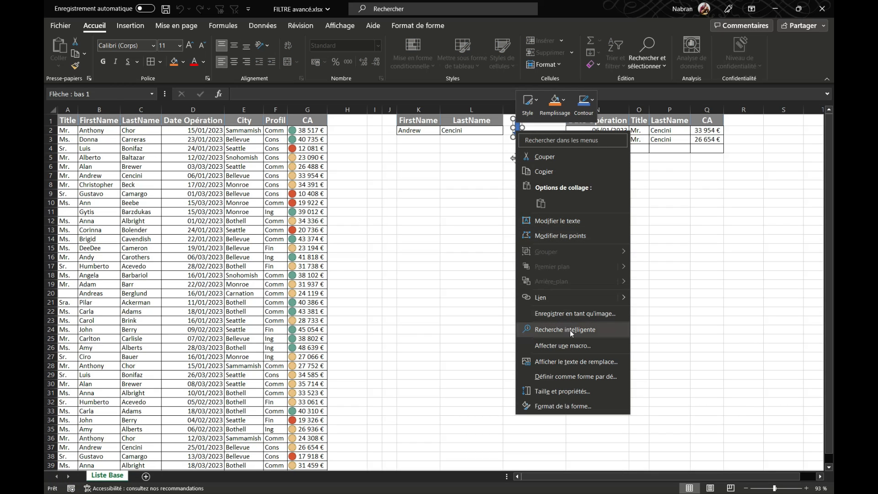
pyautogui.click(569, 347)
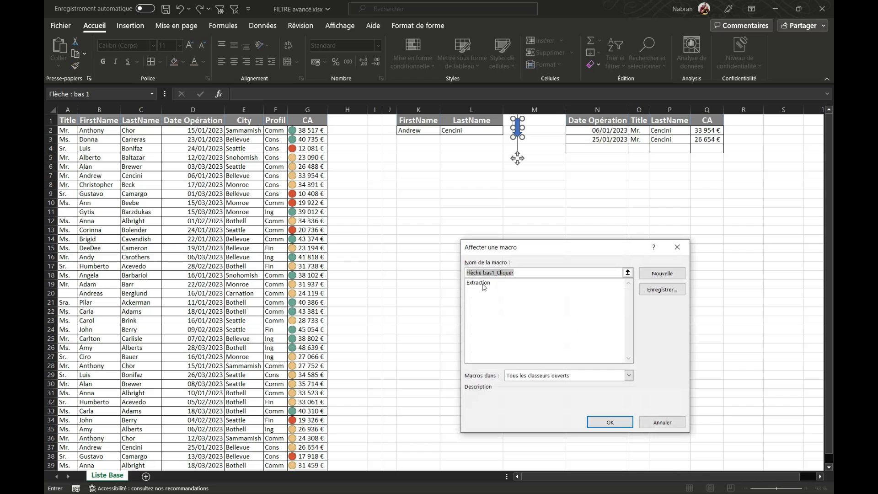
pyautogui.click(480, 283)
pyautogui.click(610, 422)
pyautogui.click(476, 165)
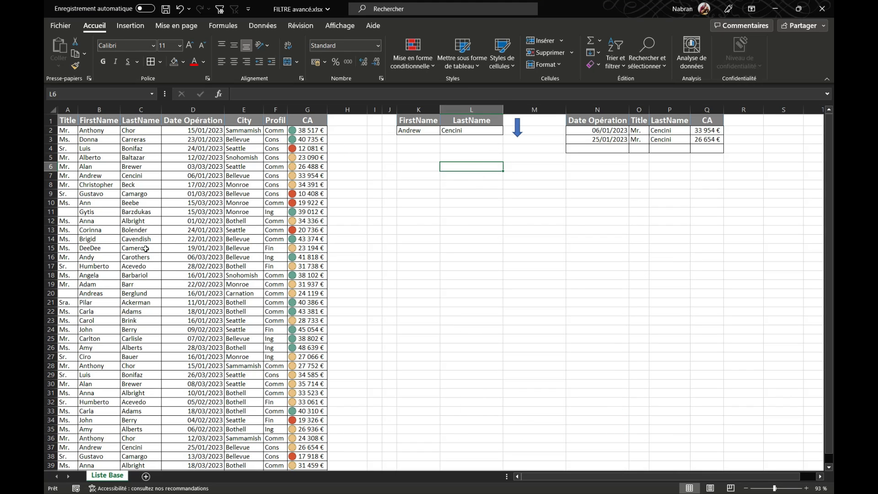
# Copy the first and last name from row 9 into K2:L2 and run the extraction from the arrow shape.
pyautogui.moveTo(115, 194); pyautogui.dragTo(132, 194)
pyautogui.hotkey('ctrl', 'c')
pyautogui.click(418, 131)
pyautogui.hotkey('ctrl', 'v')
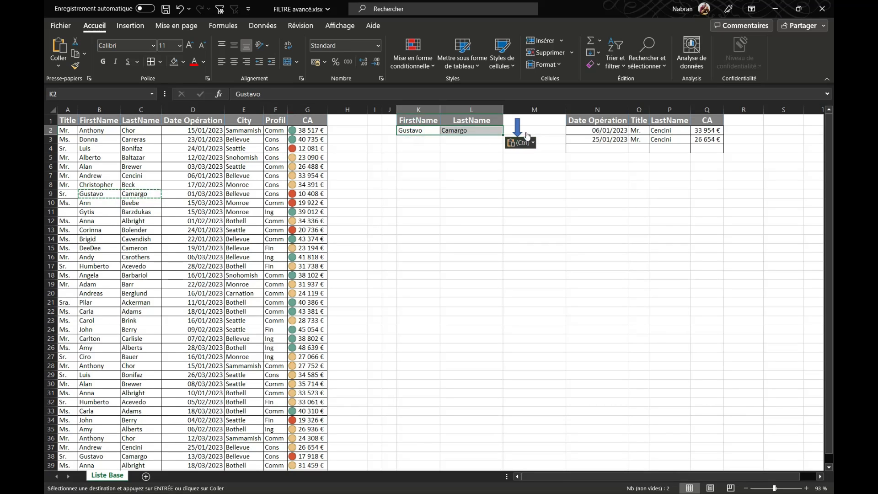
pyautogui.click(517, 130)
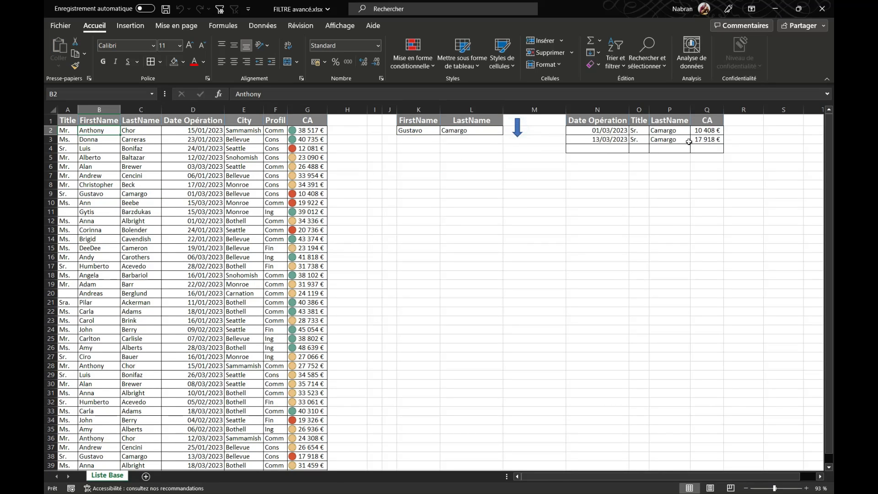
pyautogui.moveTo(612, 132); pyautogui.dragTo(706, 139)
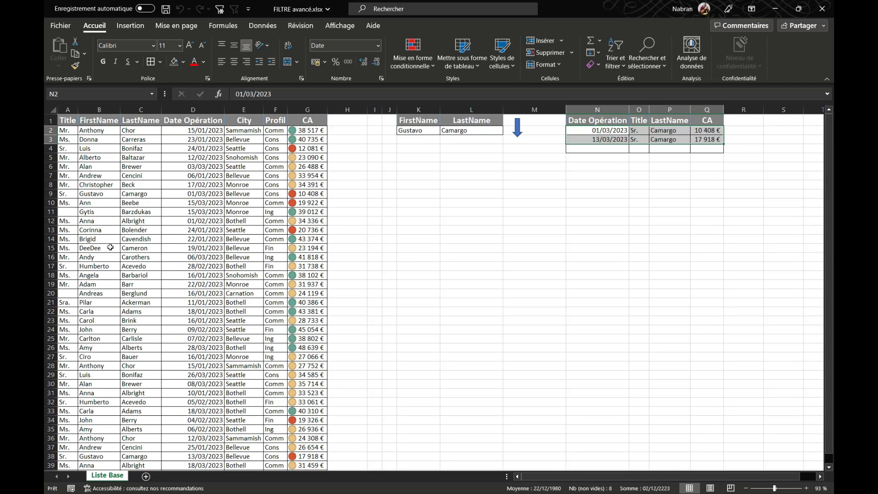
# Replace the criteria in K2:L2 with the names from row 14 and run the extraction from the arrow shape.
pyautogui.moveTo(93, 236); pyautogui.dragTo(143, 239)
pyautogui.hotkey('ctrl', 'c')
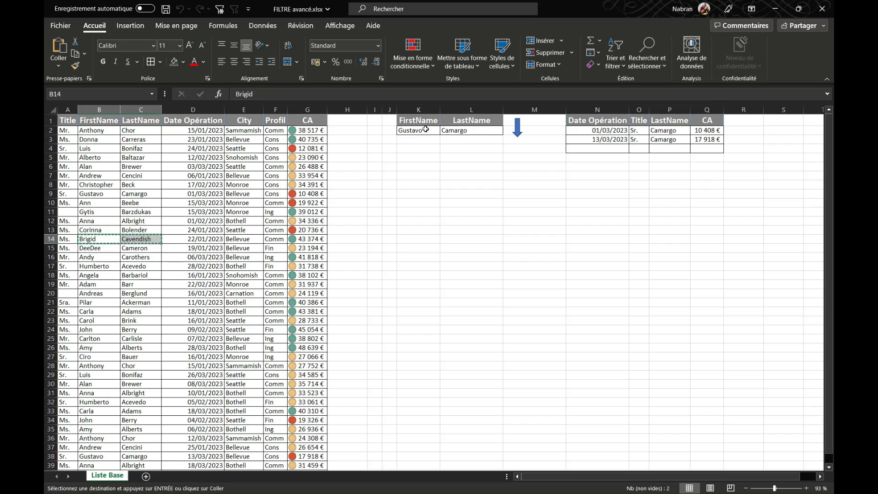
pyautogui.click(426, 129)
pyautogui.hotkey('ctrl', 'v')
pyautogui.click(517, 130)
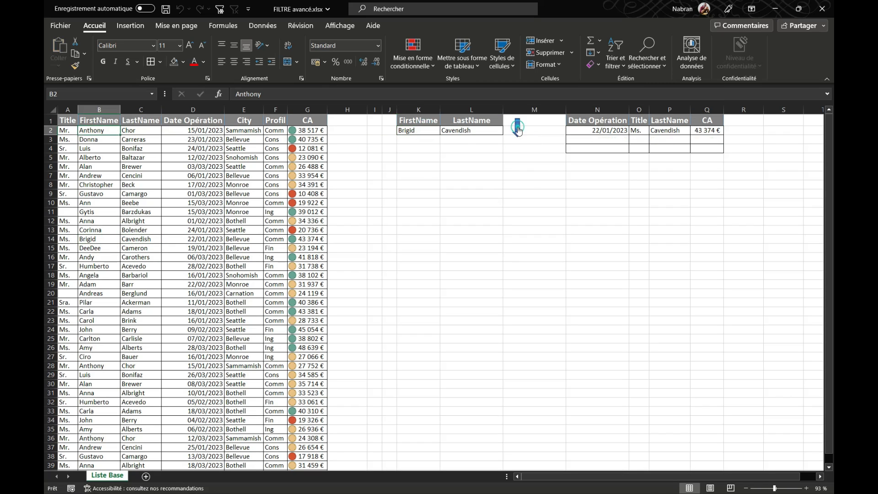
pyautogui.moveTo(434, 133); pyautogui.dragTo(484, 132)
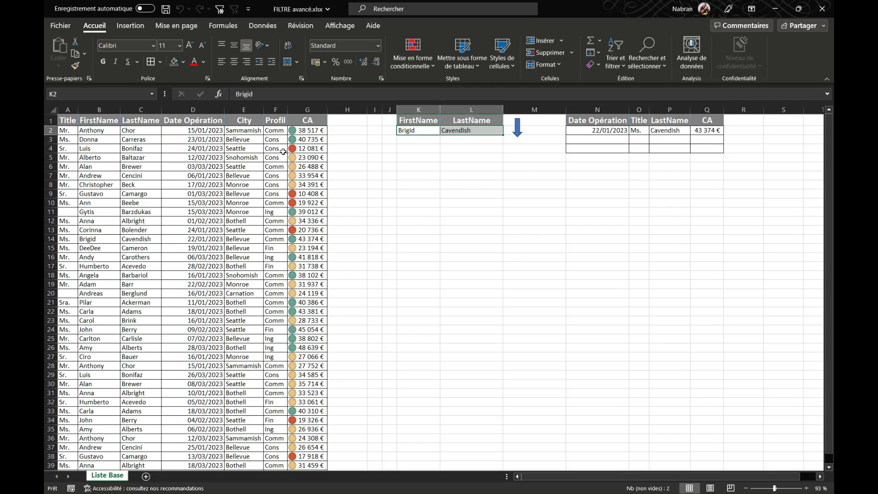
pyautogui.click(417, 130)
pyautogui.click(474, 134)
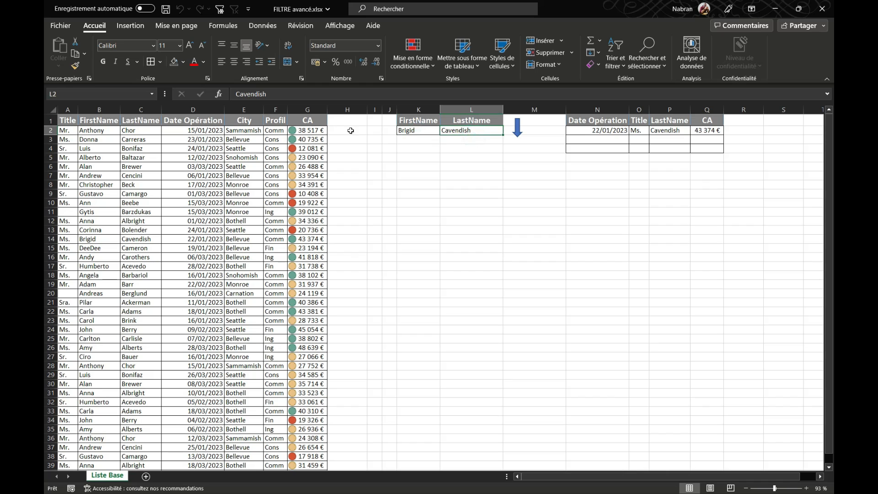
pyautogui.moveTo(94, 339); pyautogui.dragTo(143, 340)
pyautogui.hotkey('ctrl', 'q')
pyautogui.hotkey('ctrl', 'c')
pyautogui.click(423, 132)
pyautogui.hotkey('ctrl', 'c')
# Replace the criteria in K2:L2 with the names from row 27 and run the extraction from the arrow shape.
pyautogui.moveTo(89, 357); pyautogui.dragTo(137, 356)
pyautogui.hotkey('ctrl', 'c')
pyautogui.hotkey('ctrl', 'q')
pyautogui.moveTo(414, 131); pyautogui.dragTo(456, 130)
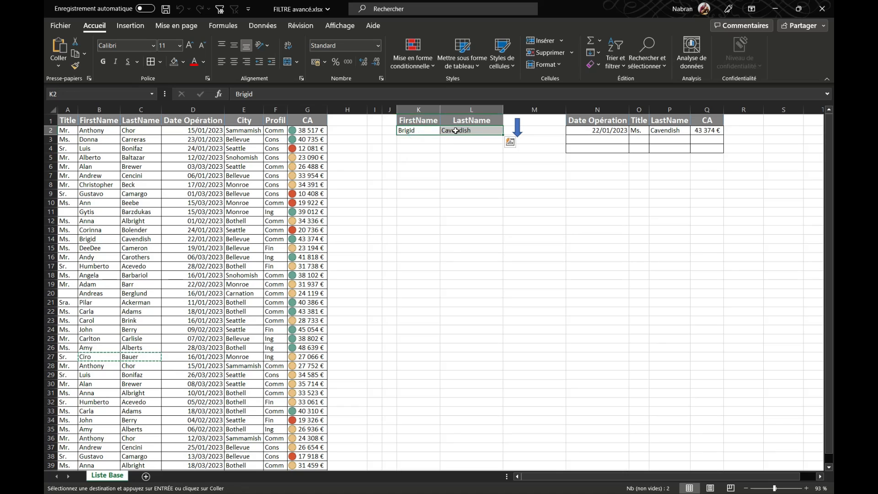
pyautogui.hotkey('ctrl', 'v')
pyautogui.click(518, 128)
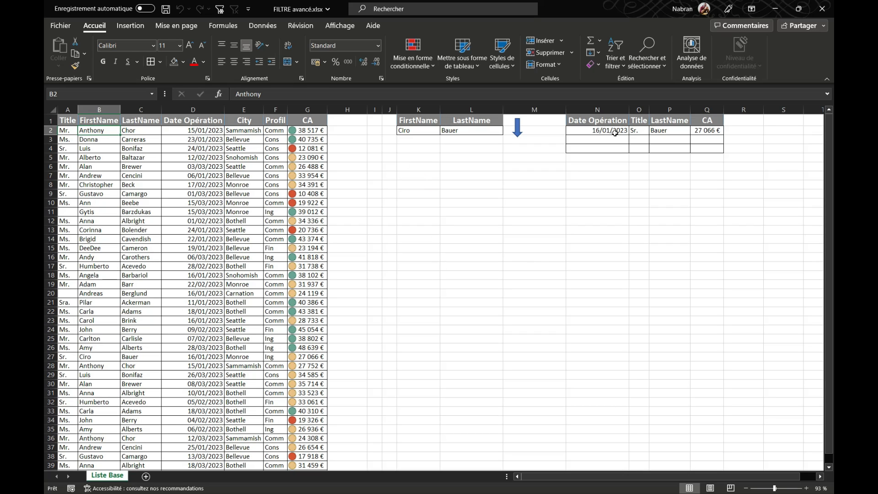
pyautogui.moveTo(423, 129); pyautogui.dragTo(463, 130)
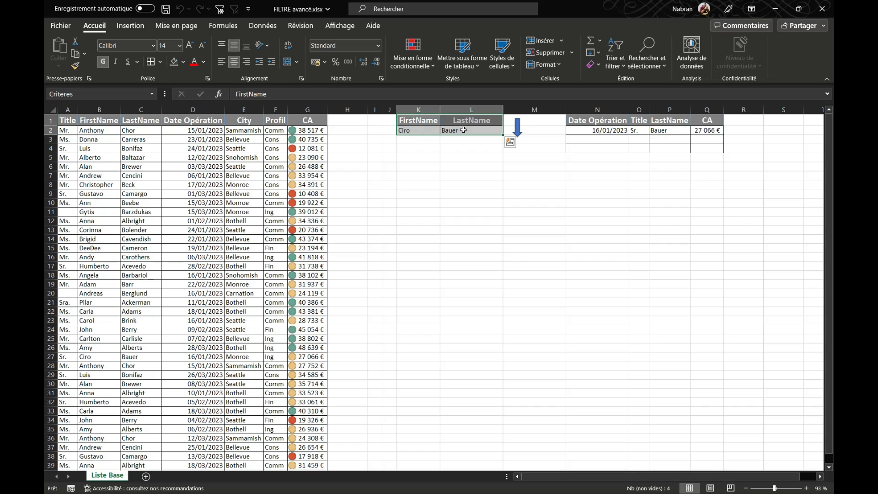
pyautogui.moveTo(590, 121); pyautogui.dragTo(698, 133)
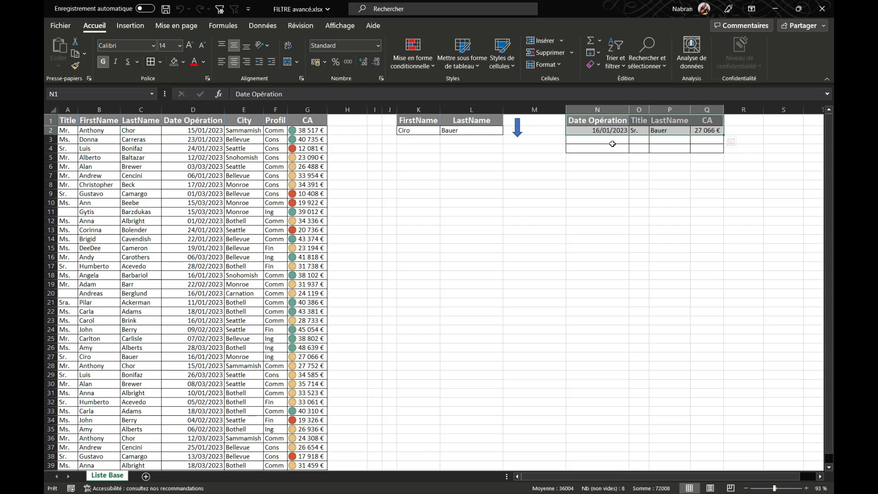
pyautogui.moveTo(614, 123); pyautogui.dragTo(708, 135)
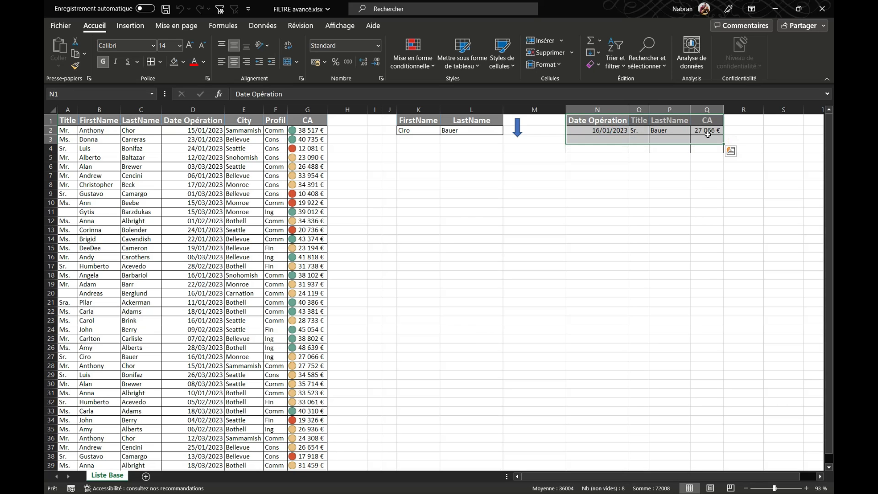